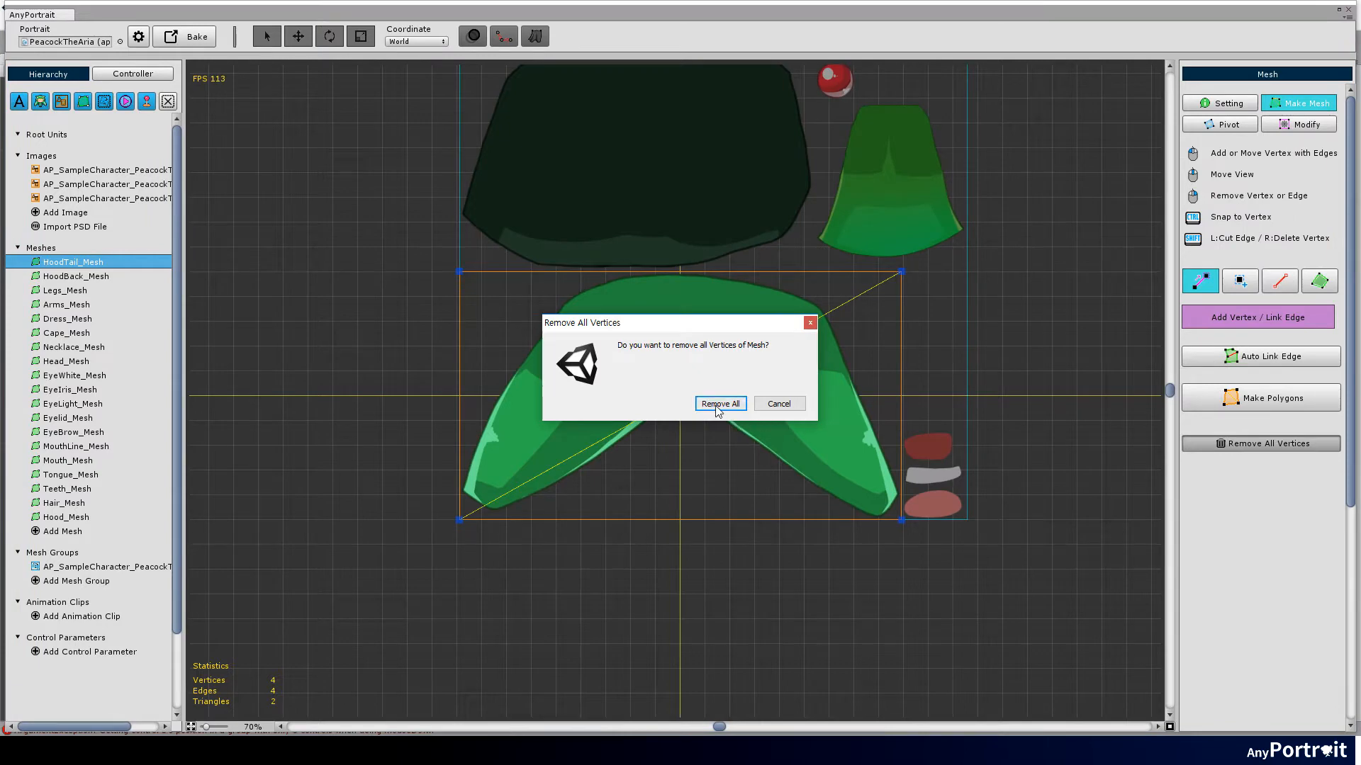
# Remove all of the HoodTail mesh's vertices and place linked vertices from the central notch to the upper-left corner
pyautogui.scroll(3, 647, 428)
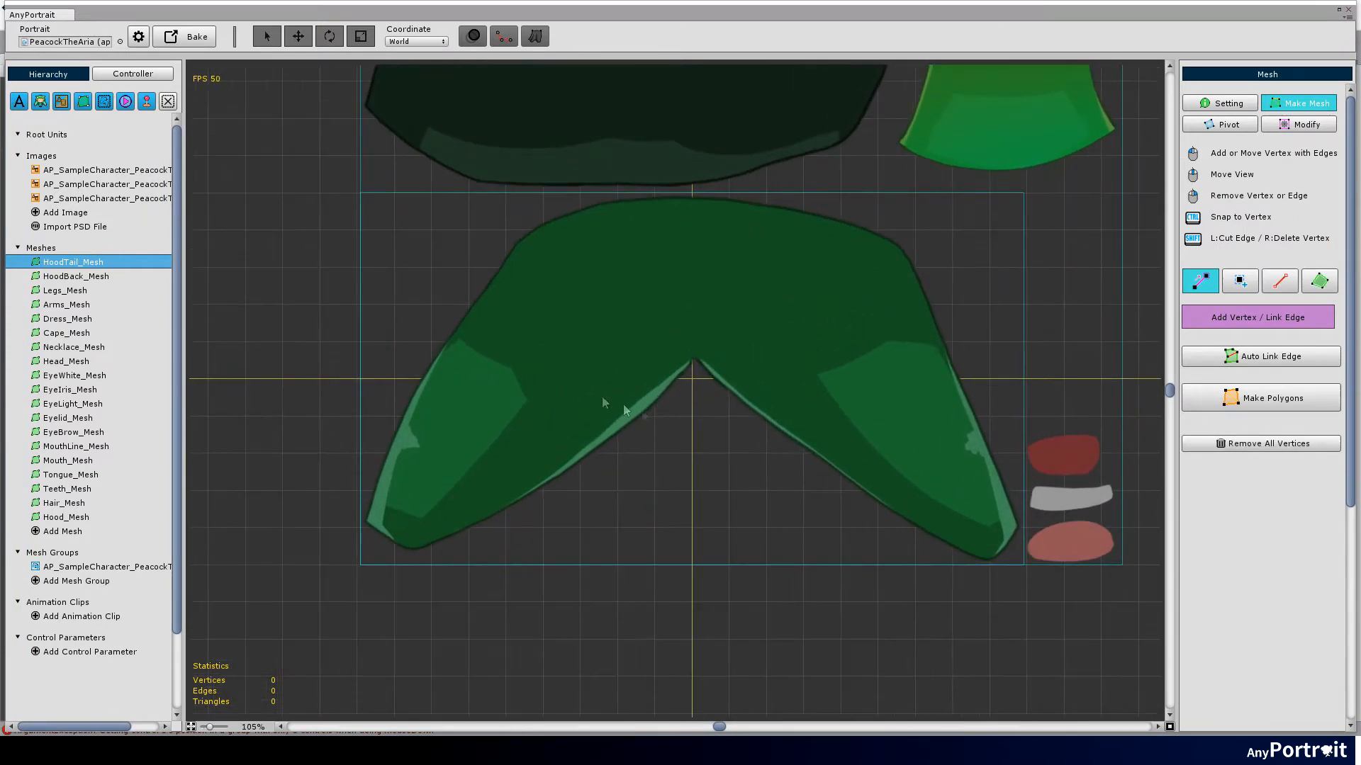
pyautogui.scroll(1, 636, 406)
pyautogui.scroll(1, 627, 401)
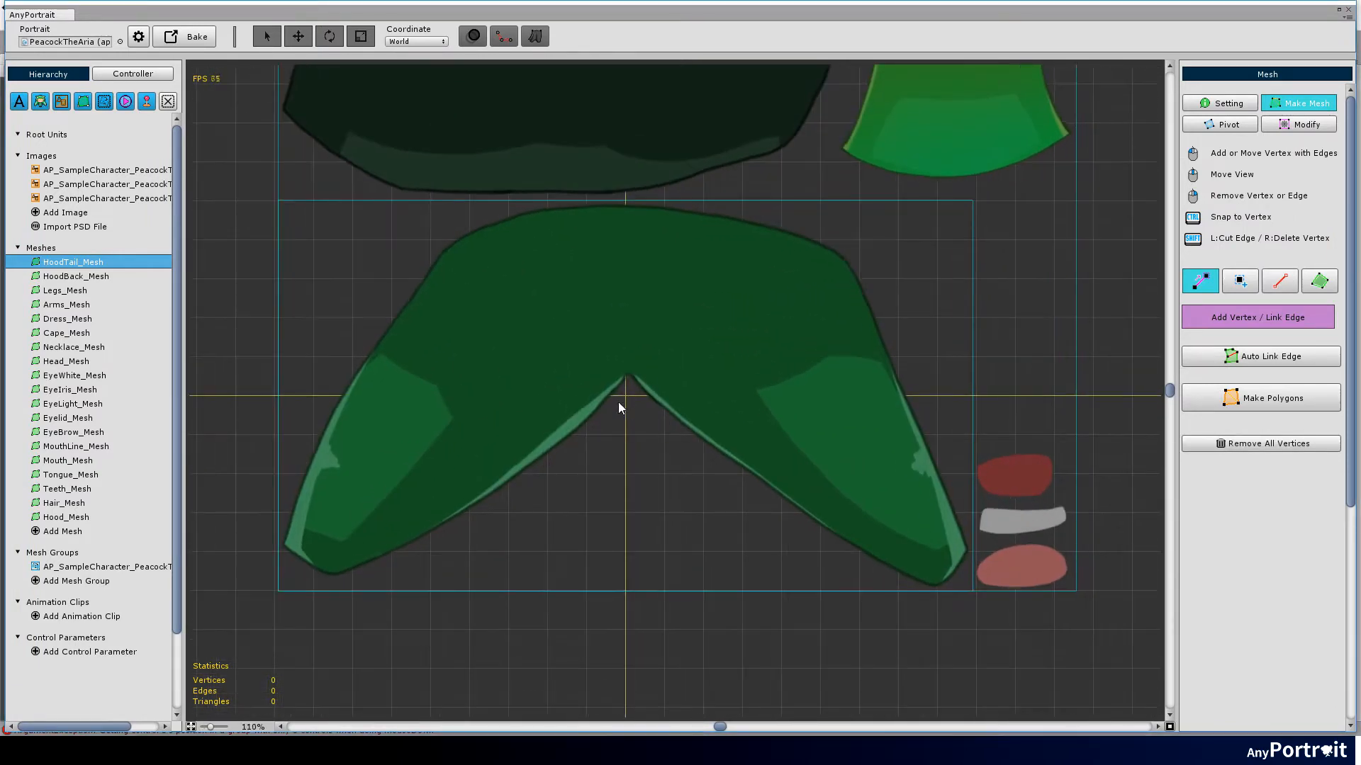
pyautogui.click(627, 388)
pyautogui.click(520, 322)
pyautogui.click(419, 244)
# Continue the HoodTail edge chain across the top edge to the upper-right corner and close it at the central notch
pyautogui.scroll(5, 514, 211)
pyautogui.click(513, 204)
pyautogui.moveTo(940, 210); pyautogui.dragTo(704, 207)
pyautogui.click(703, 207)
pyautogui.scroll(-1, 853, 264)
pyautogui.moveTo(853, 264); pyautogui.dragTo(920, 255)
pyautogui.click(909, 252)
pyautogui.click(752, 378)
pyautogui.click(569, 461)
# Add a vertical centre line with a middle vertex between notch and top, and link the two upper-side vertices to it
pyautogui.click(569, 294)
pyautogui.click(569, 188)
pyautogui.click(403, 201)
pyautogui.click(569, 293)
pyautogui.click(785, 205)
# Link the top centre vertex to both inner side vertices and adjust the new crossing vertices inside the hood tail
pyautogui.click(569, 190)
pyautogui.click(753, 378)
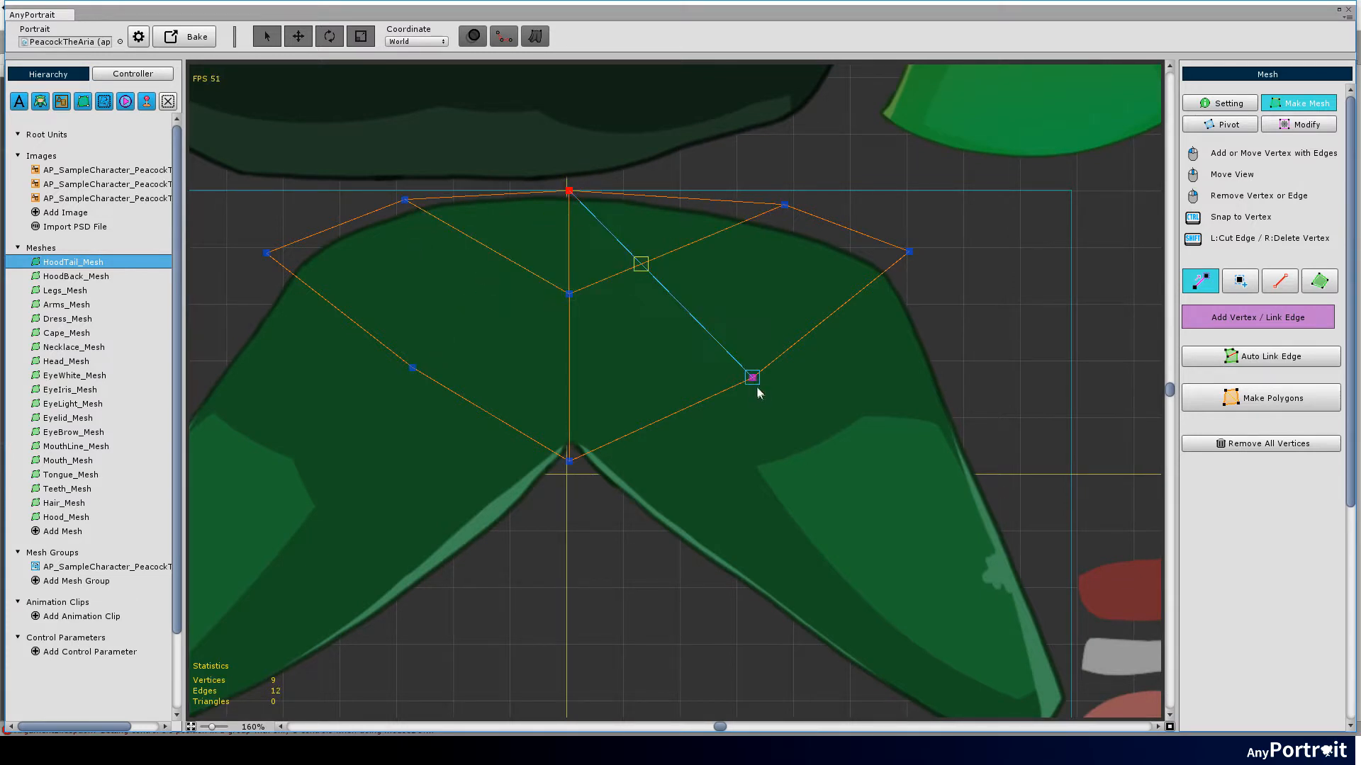
pyautogui.moveTo(569, 190); pyautogui.dragTo(569, 183)
pyautogui.moveTo(641, 265); pyautogui.dragTo(680, 277)
pyautogui.click(412, 368)
pyautogui.moveTo(505, 257); pyautogui.dragTo(487, 271)
# Run a chain of linked vertices down the middle of the left tail and position the end vertex just beyond its tip
pyautogui.moveTo(342, 407); pyautogui.dragTo(555, 333)
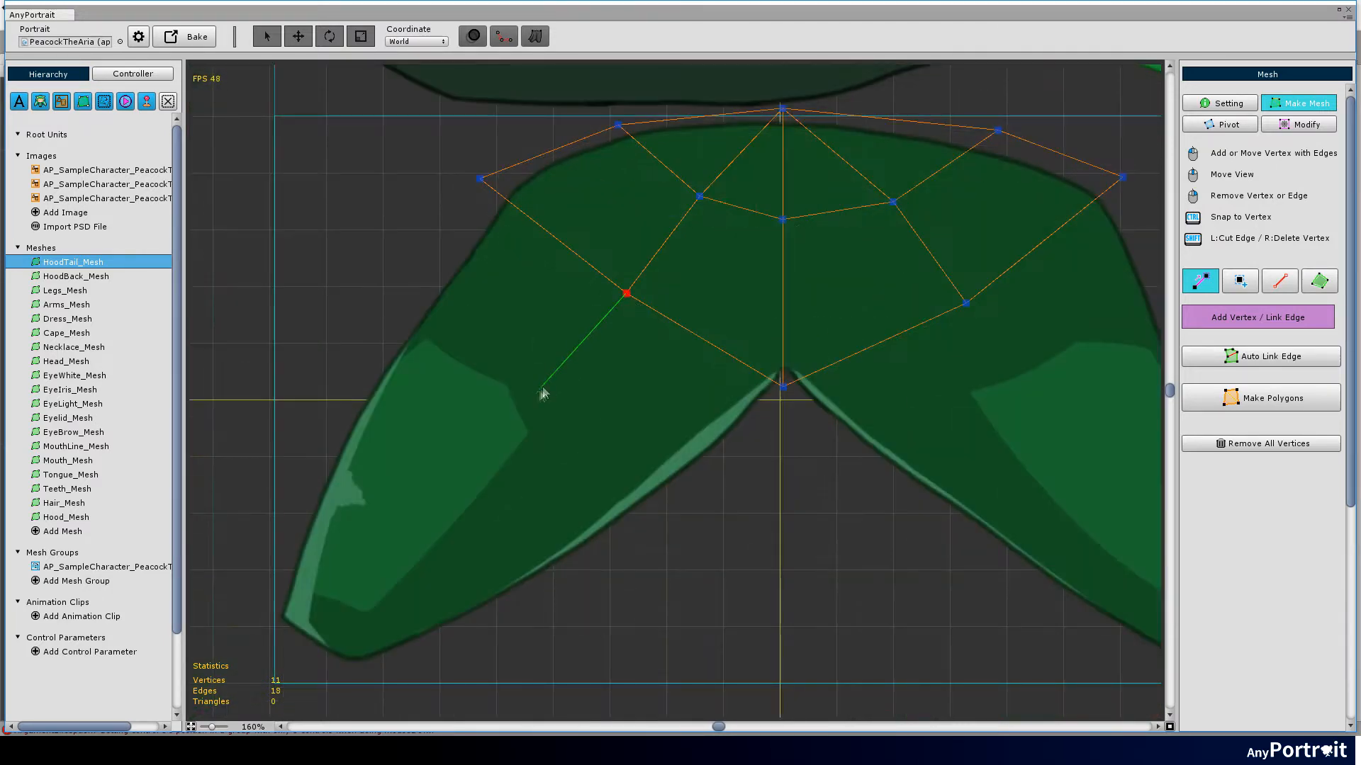
pyautogui.click(375, 574)
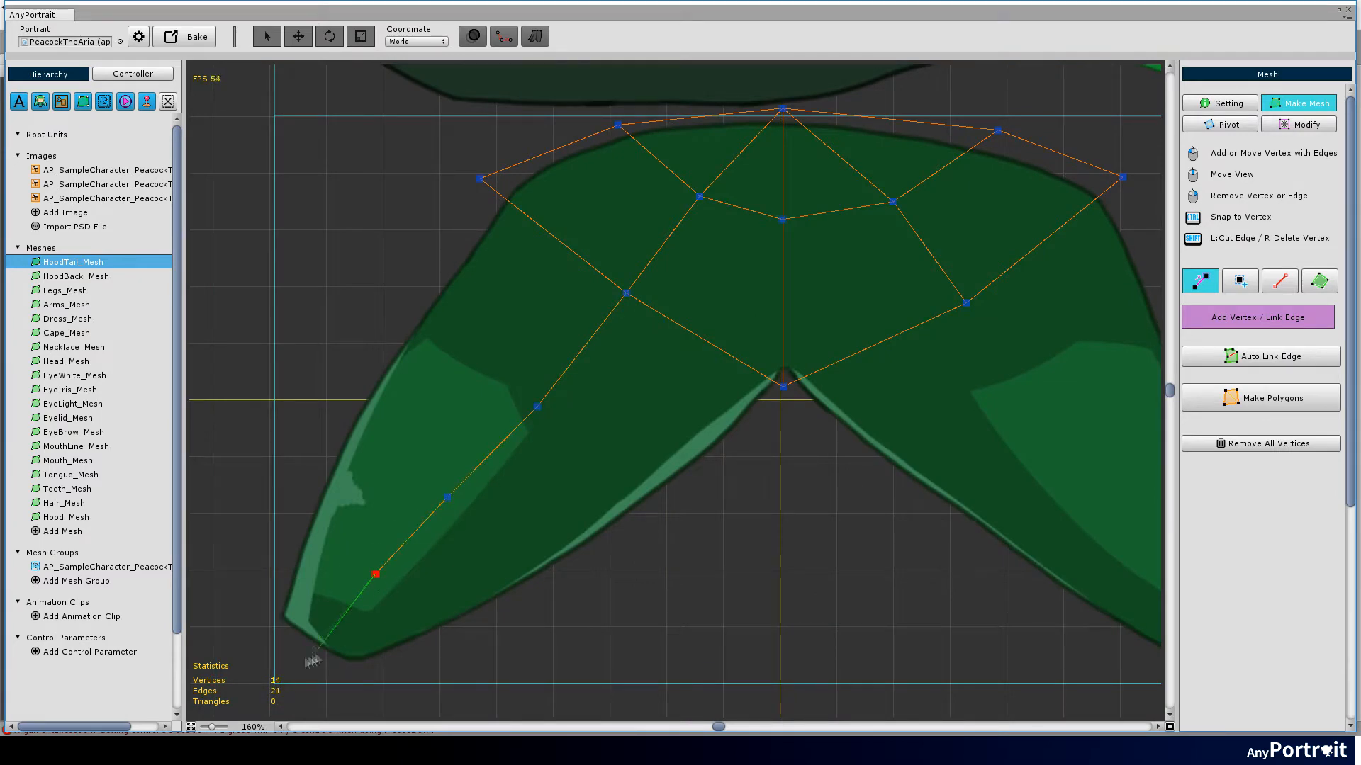
pyautogui.click(294, 668)
pyautogui.scroll(-6, 347, 649)
pyautogui.moveTo(349, 656); pyautogui.dragTo(472, 499)
pyautogui.scroll(7, 472, 499)
pyautogui.scroll(1, 474, 500)
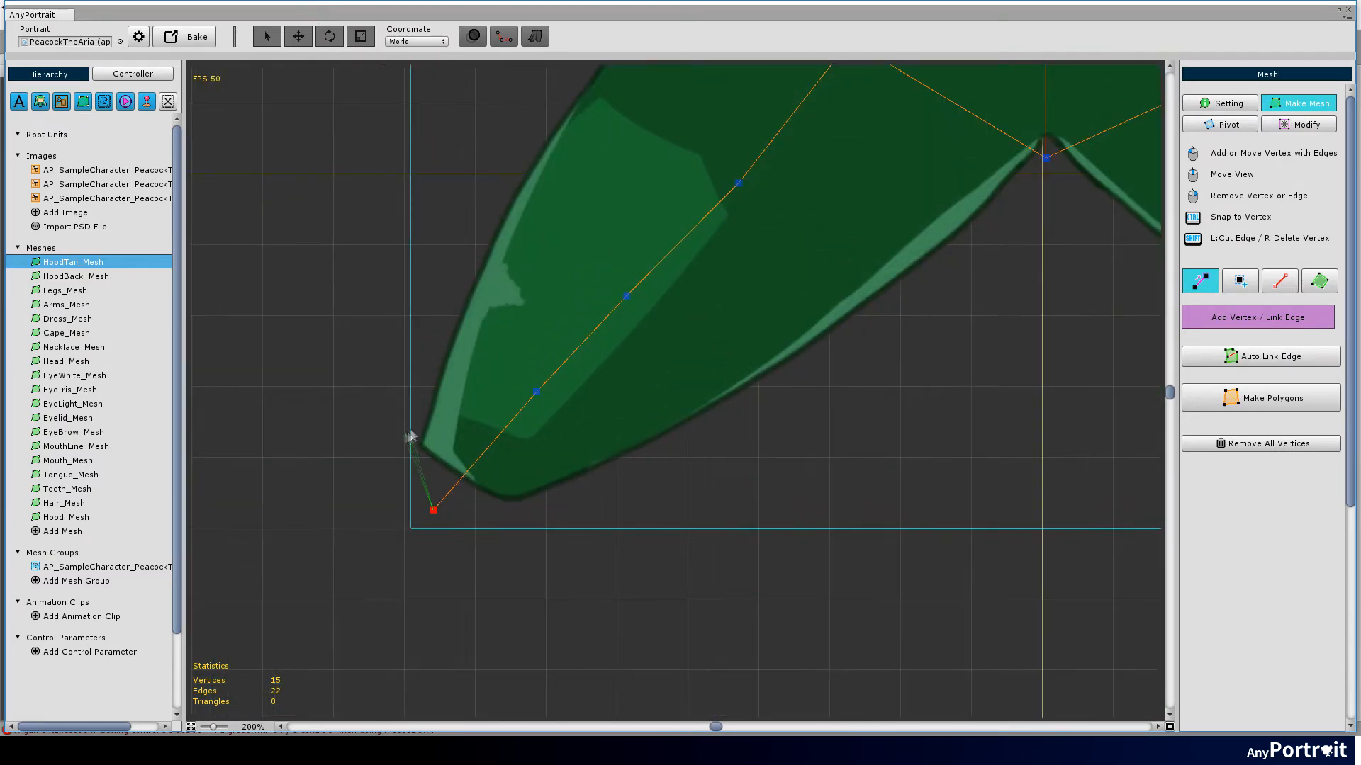
pyautogui.moveTo(433, 511); pyautogui.dragTo(445, 483)
# Outline the inner lower edge of the left tail with linked vertices between the central notch and the tip
pyautogui.click(765, 405)
pyautogui.moveTo(854, 374); pyautogui.dragTo(489, 533)
pyautogui.click(535, 465)
pyautogui.click(678, 318)
pyautogui.rightClick(466, 424)
pyautogui.moveTo(466, 425); pyautogui.dragTo(885, 400)
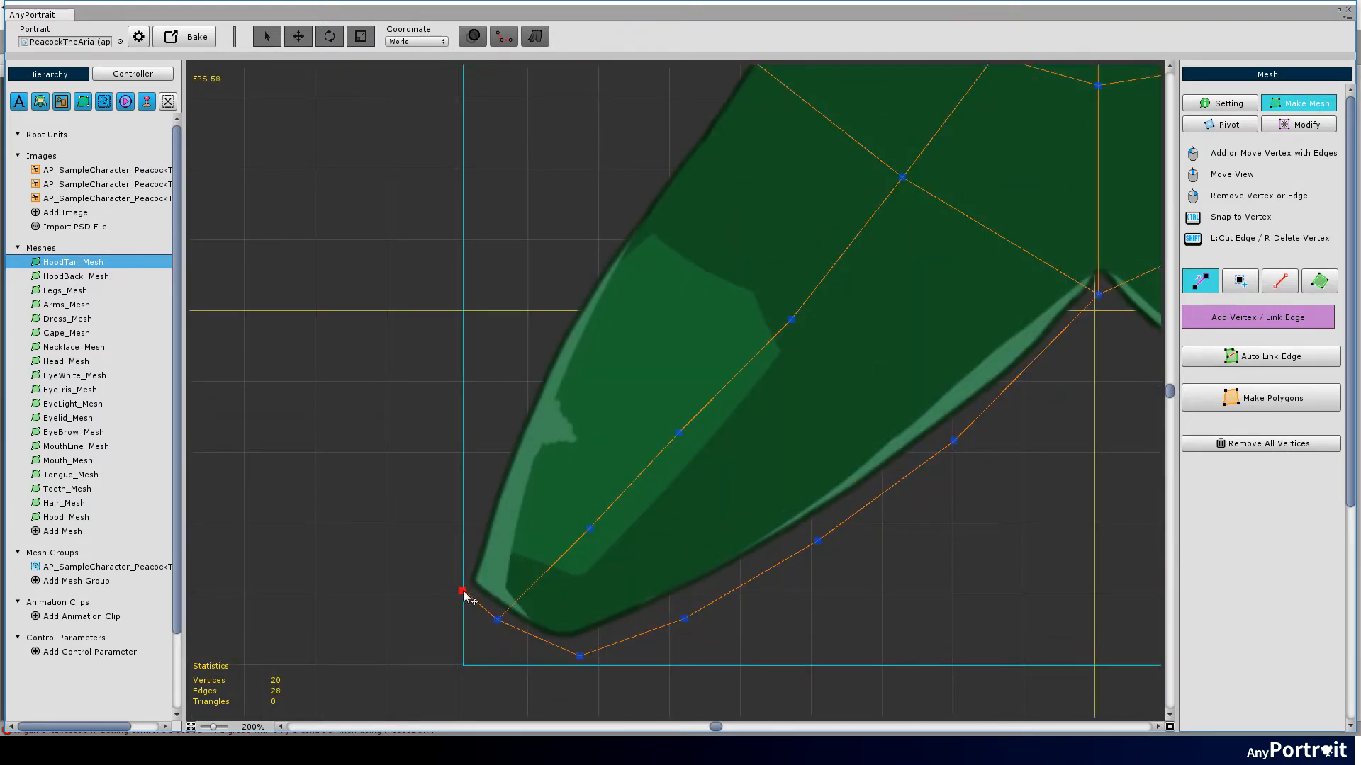
# Outline the outer edge of the left tail from its tip to the upper-left corner vertex and adjust that corner
pyautogui.click(495, 417)
pyautogui.click(556, 298)
pyautogui.click(631, 190)
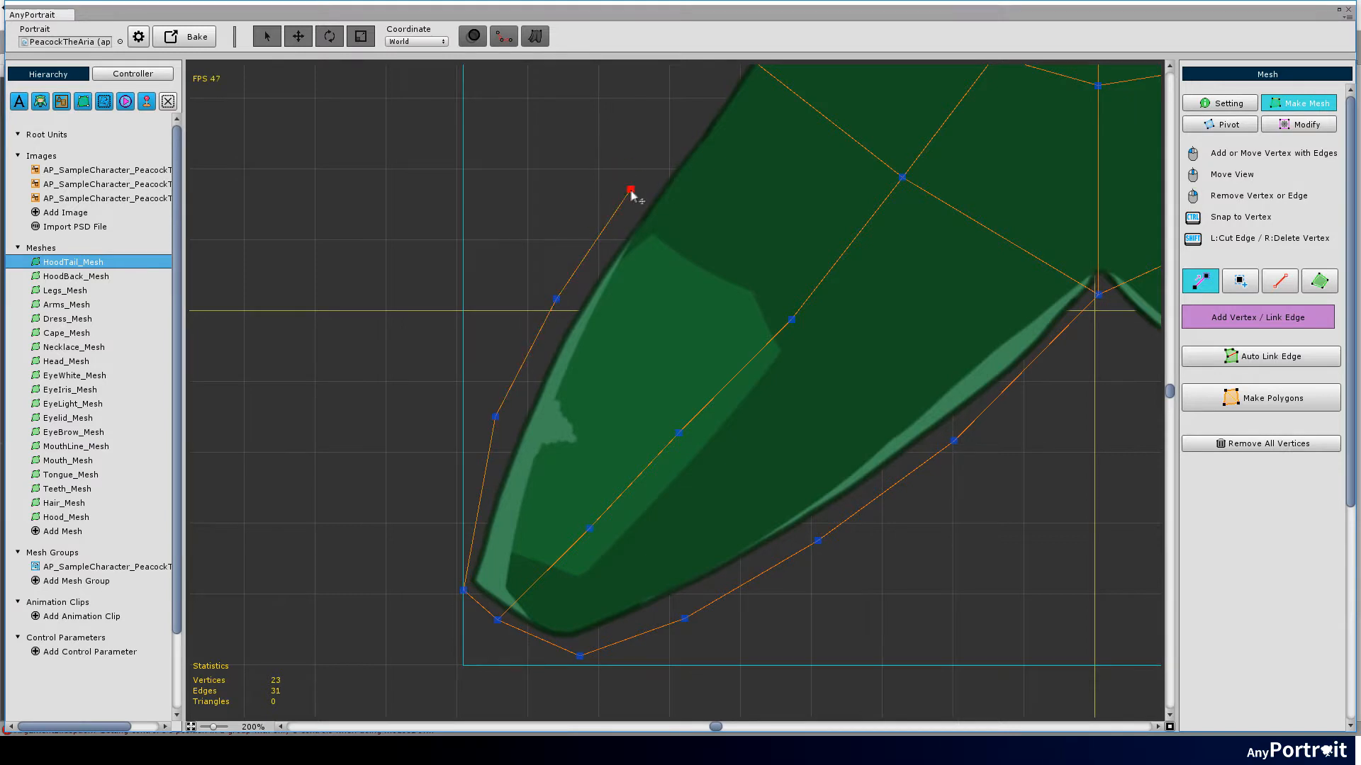
pyautogui.moveTo(630, 190); pyautogui.dragTo(423, 432)
pyautogui.rightClick(492, 308)
pyautogui.click(512, 277)
pyautogui.click(423, 432)
pyautogui.moveTo(513, 277); pyautogui.dragTo(526, 279)
pyautogui.moveTo(478, 435); pyautogui.dragTo(526, 168)
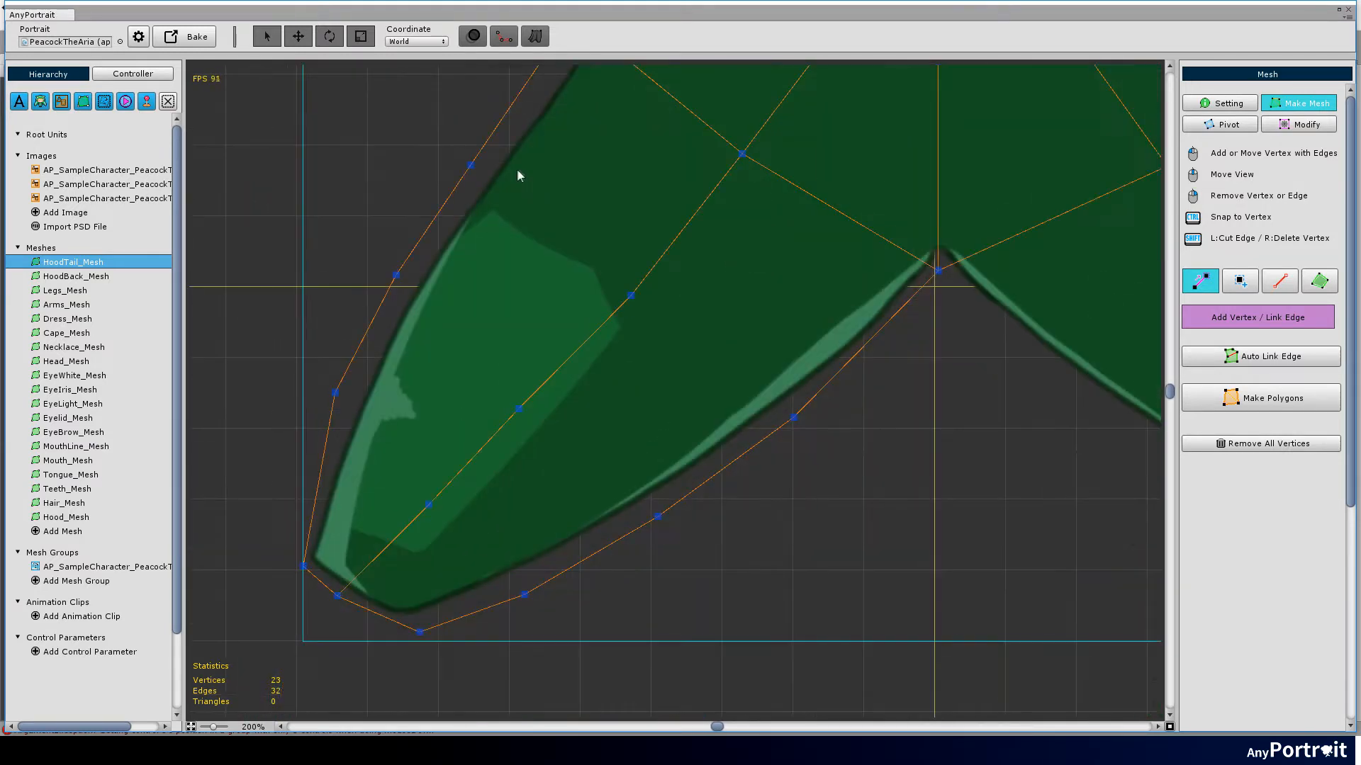
# Link the left tail's centre-line vertices to its inner and outer outline vertices with cross edges
pyautogui.click(630, 295)
pyautogui.click(658, 517)
pyautogui.click(519, 409)
pyautogui.click(396, 275)
pyautogui.click(334, 392)
pyautogui.moveTo(815, 530); pyautogui.dragTo(696, 549)
# Run linked vertices down the middle of the right tail to its tip and adjust the two tip vertices
pyautogui.scroll(-3, 695, 550)
pyautogui.moveTo(884, 466); pyautogui.dragTo(681, 435)
pyautogui.moveTo(384, 413); pyautogui.dragTo(462, 445)
pyautogui.click(817, 302)
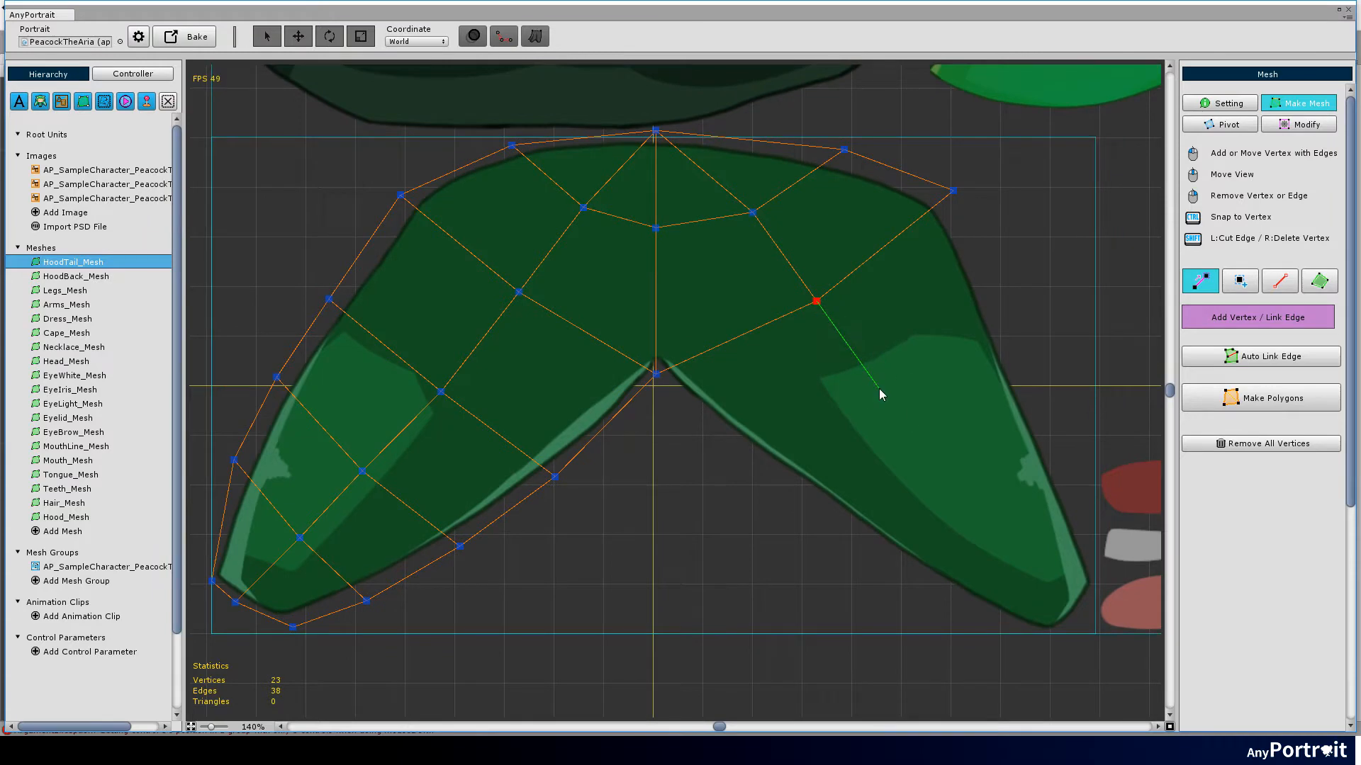
pyautogui.click(1087, 616)
pyautogui.scroll(5, 1086, 616)
pyautogui.moveTo(510, 516); pyautogui.dragTo(496, 513)
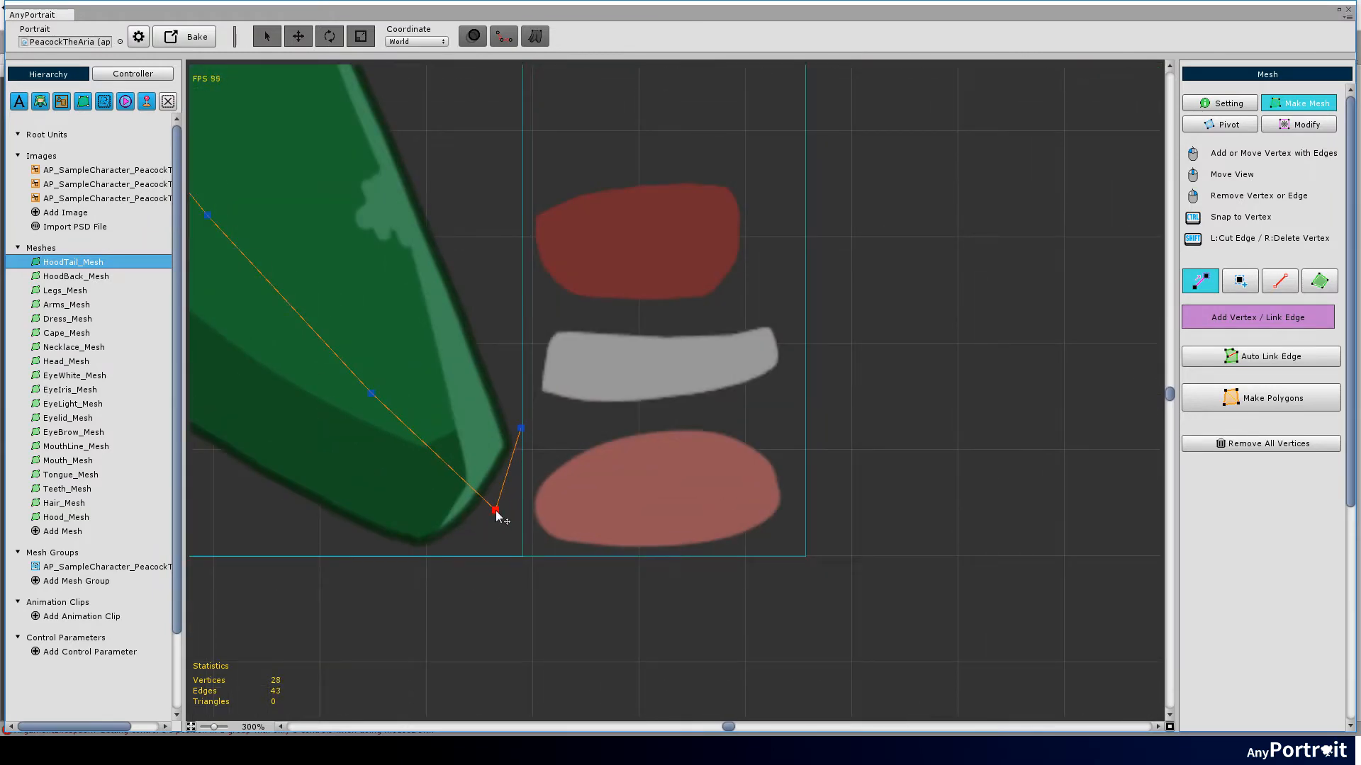
pyautogui.moveTo(521, 429); pyautogui.dragTo(533, 448)
# Outline the outer edge of the right tail with linked vertices from the tip to the upper-right corner
pyautogui.moveTo(357, 409); pyautogui.dragTo(546, 394)
pyautogui.scroll(1, 616, 462)
pyautogui.scroll(-4, 678, 466)
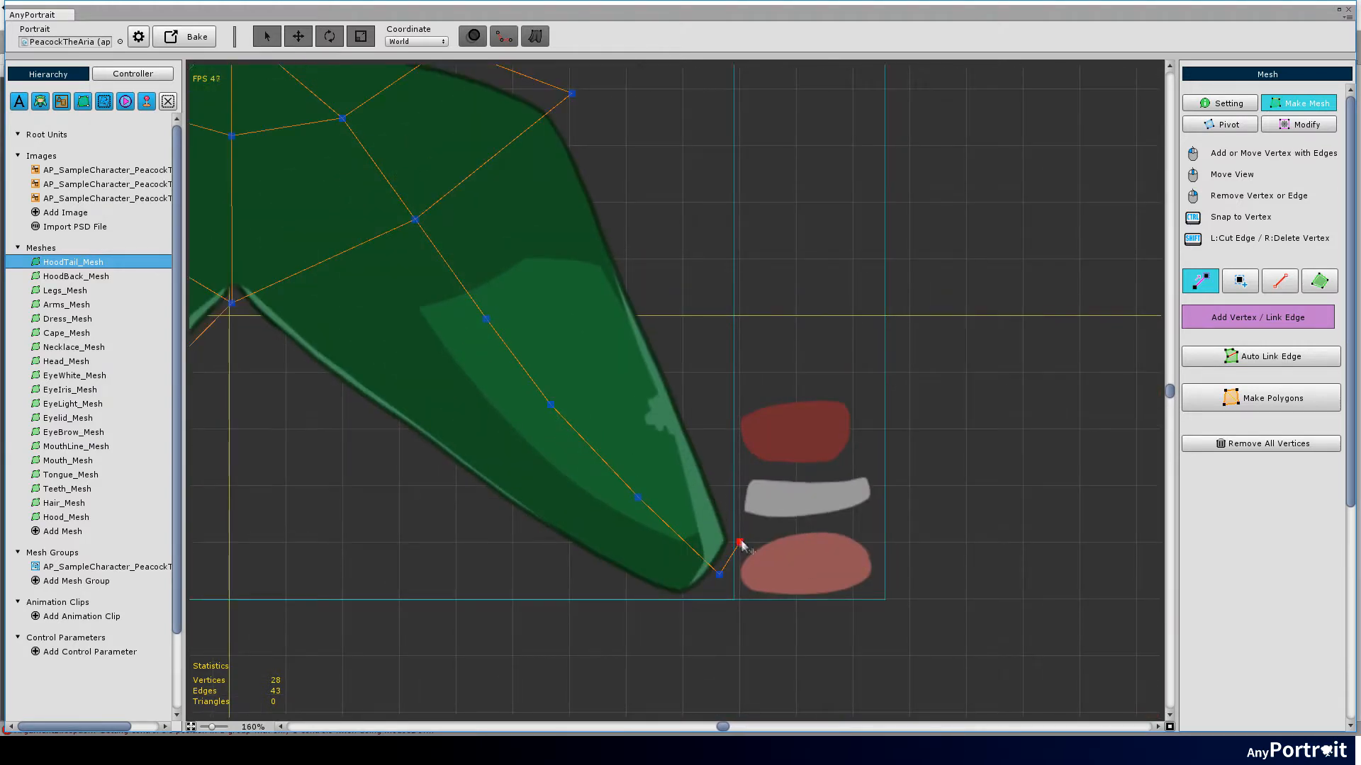
pyautogui.click(618, 215)
pyautogui.click(571, 93)
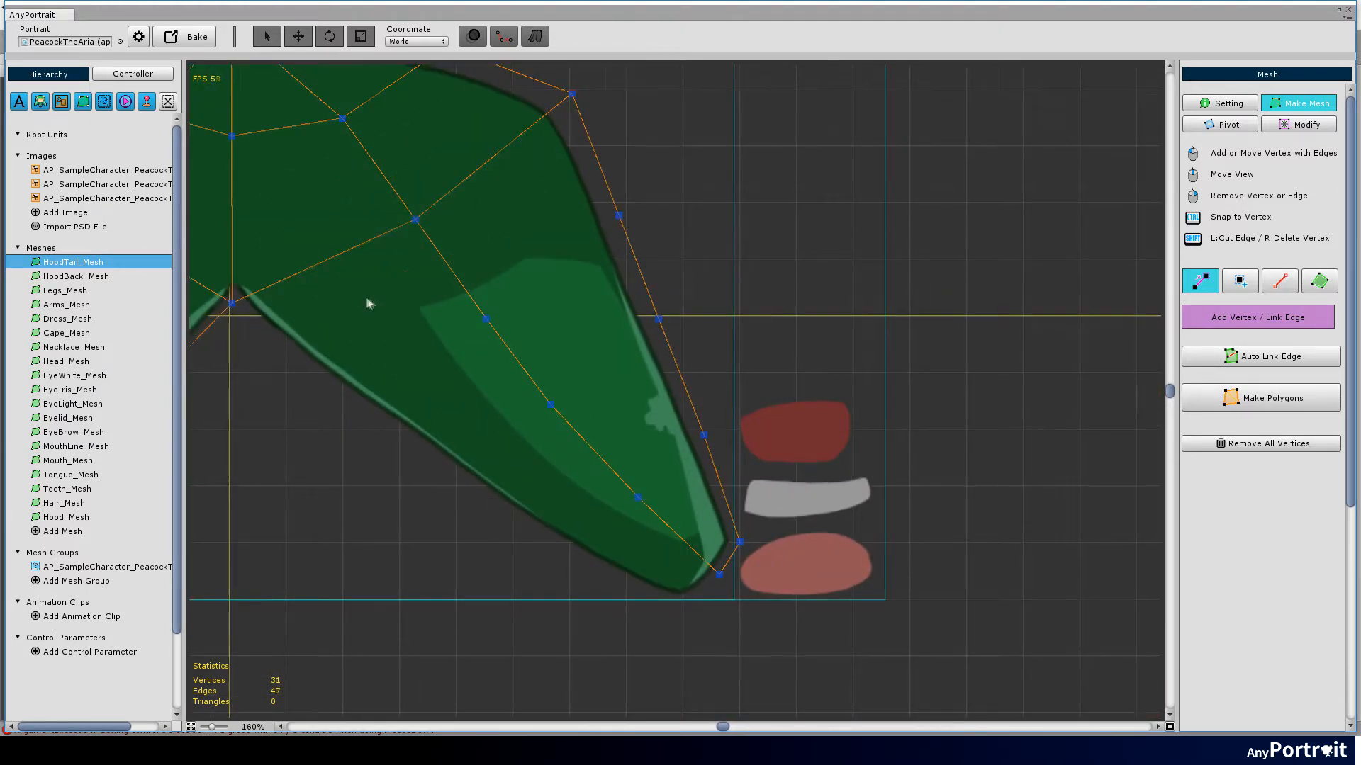
# Outline the inner lower edge of the right tail from the central notch to the tip and adjust the tip vertex
pyautogui.moveTo(368, 304); pyautogui.dragTo(460, 308)
pyautogui.click(324, 311)
pyautogui.click(421, 401)
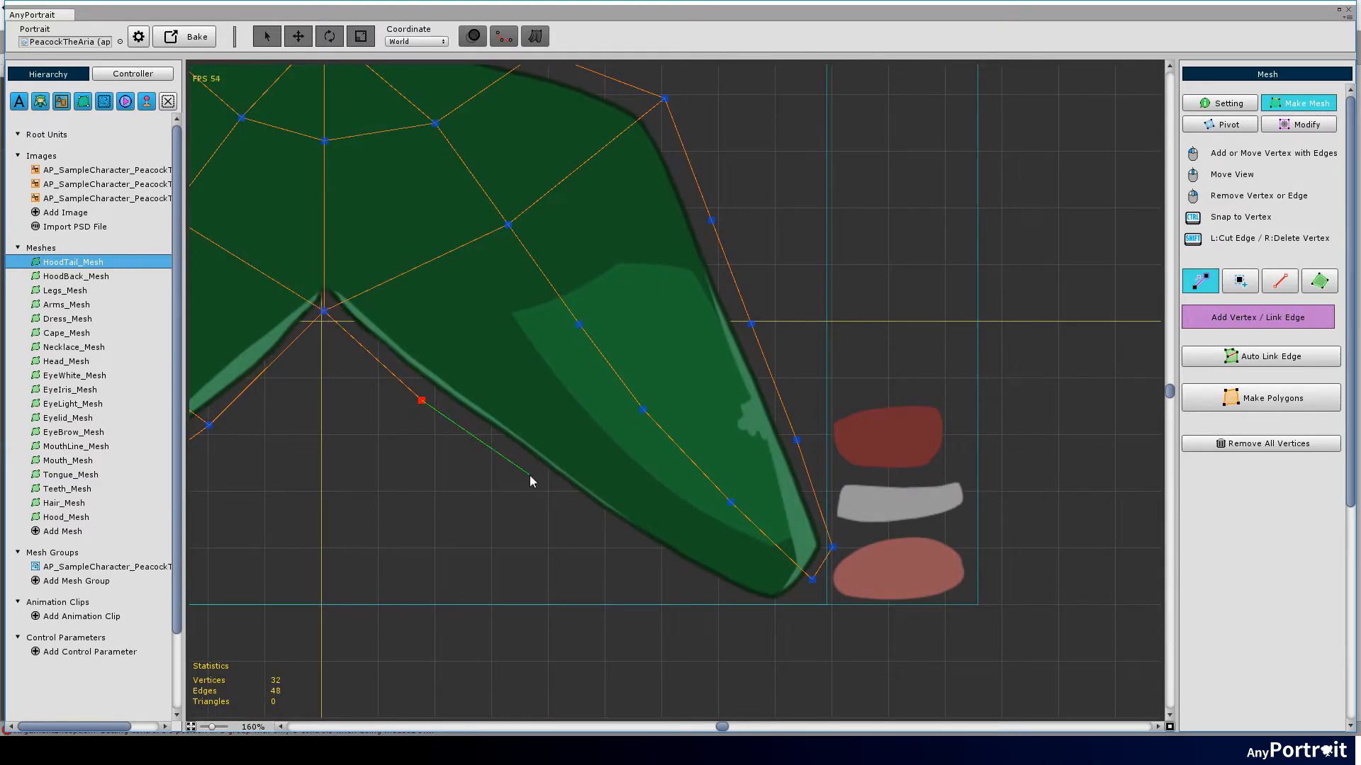
pyautogui.scroll(5, 652, 560)
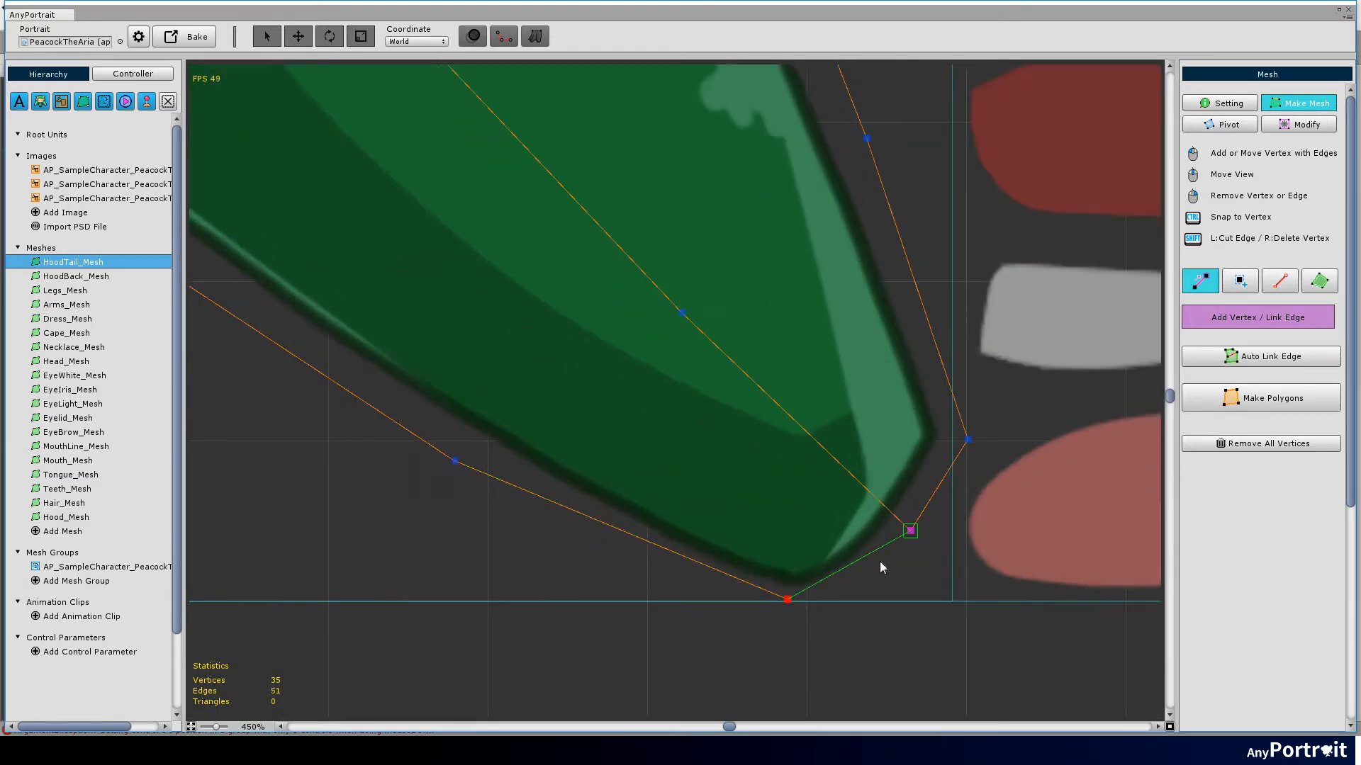
pyautogui.moveTo(911, 532); pyautogui.dragTo(915, 565)
pyautogui.scroll(-3, 769, 578)
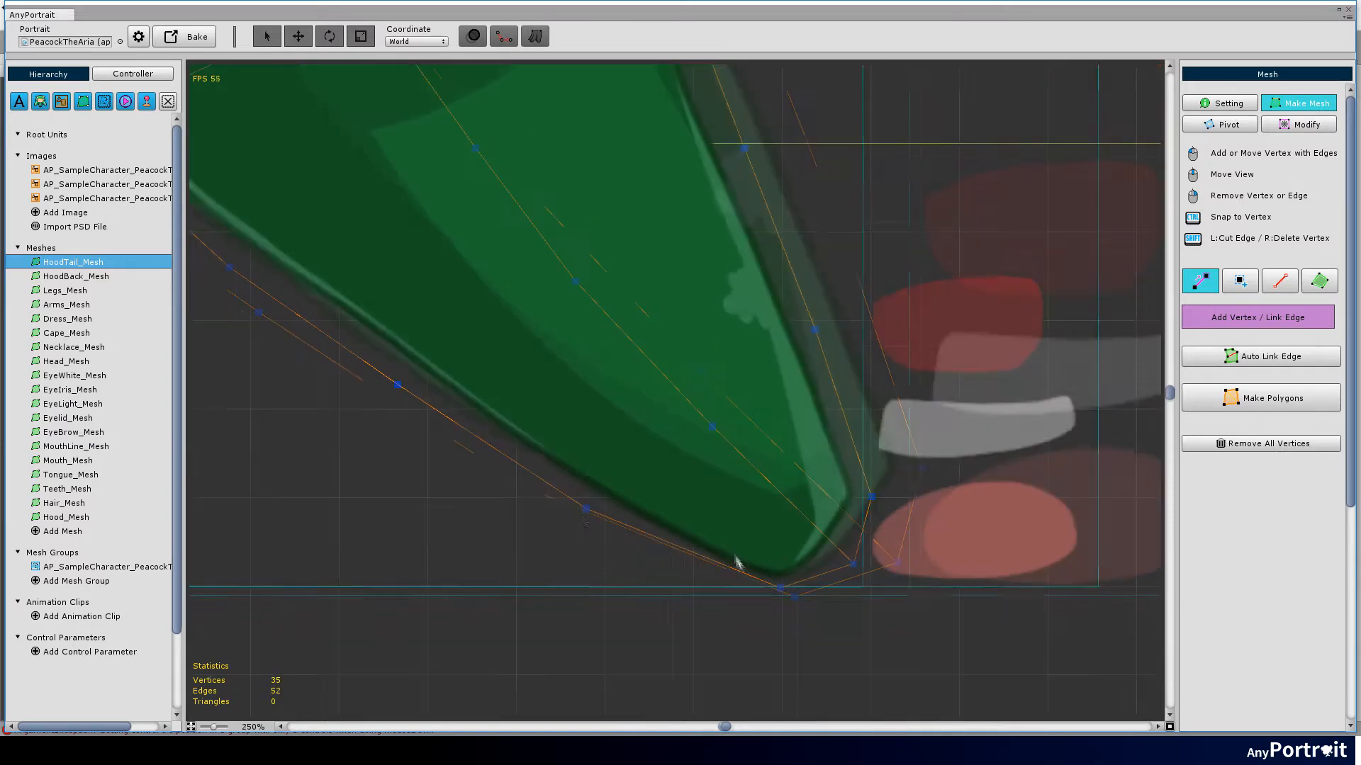
# Link the right tail's centre-line vertices to its inner and outer outline vertices with cross edges
pyautogui.click(586, 508)
pyautogui.click(713, 427)
pyautogui.click(815, 329)
pyautogui.moveTo(730, 340); pyautogui.dragTo(845, 476)
pyautogui.click(515, 519)
pyautogui.click(692, 415)
pyautogui.click(861, 283)
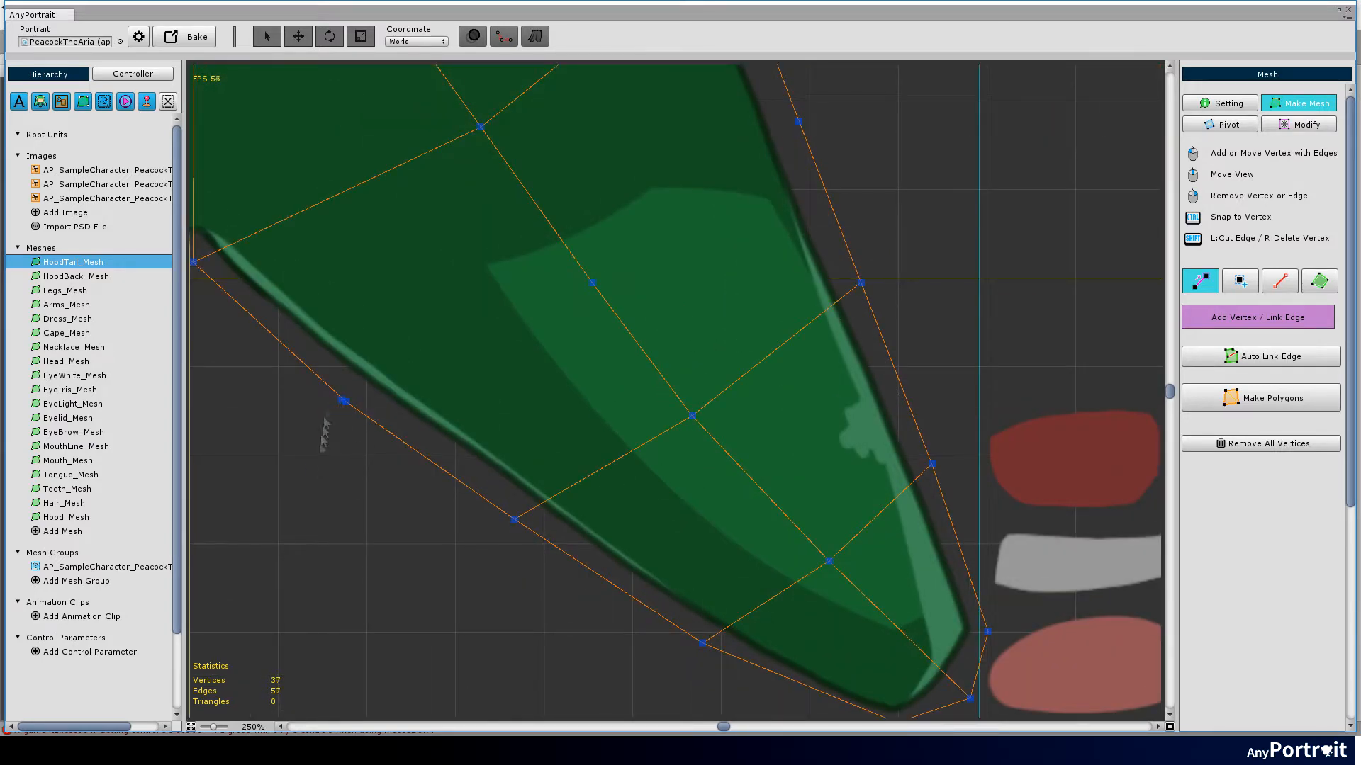
pyautogui.click(343, 402)
pyautogui.click(592, 282)
# Generate the HoodTail mesh's polygons and check the triangles at the right tail's tip
pyautogui.scroll(-5, 631, 276)
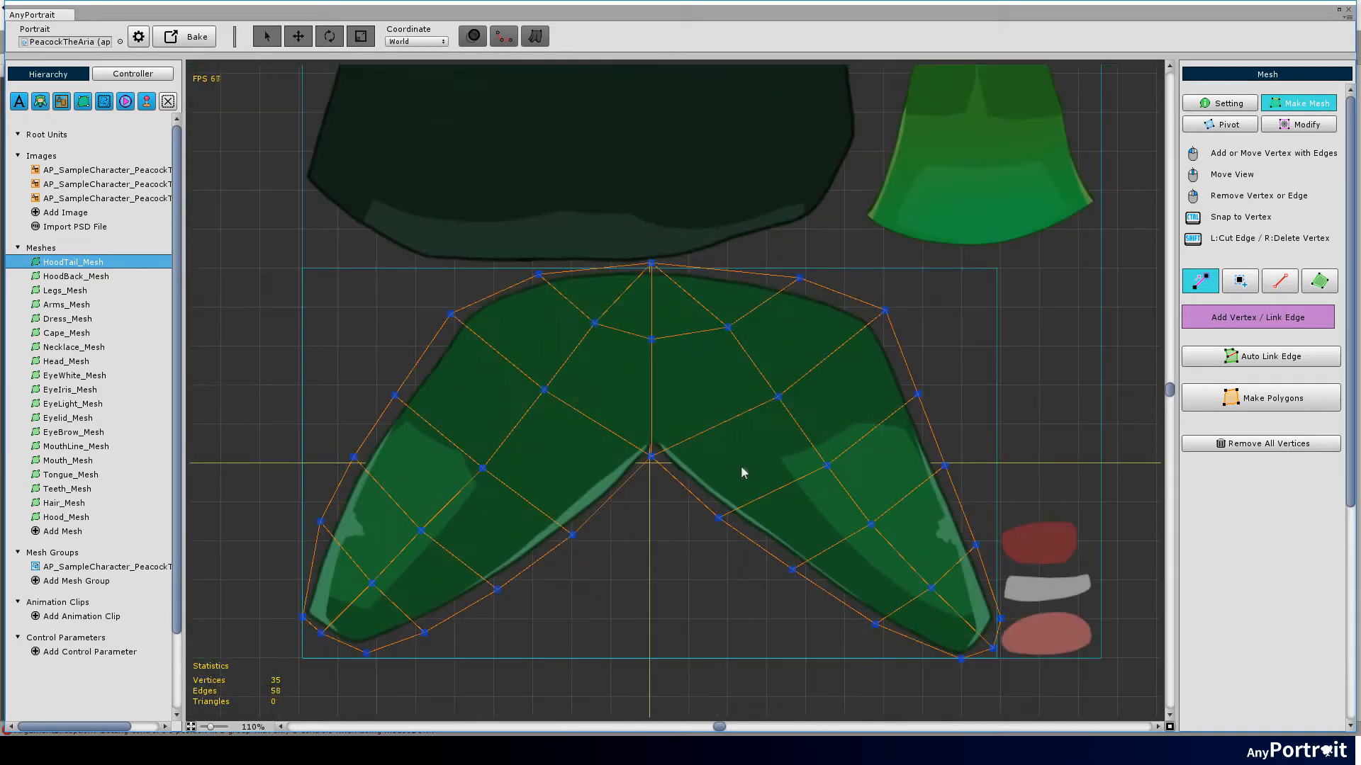
pyautogui.click(1275, 405)
pyautogui.moveTo(992, 668); pyautogui.dragTo(807, 496)
pyautogui.scroll(7, 808, 494)
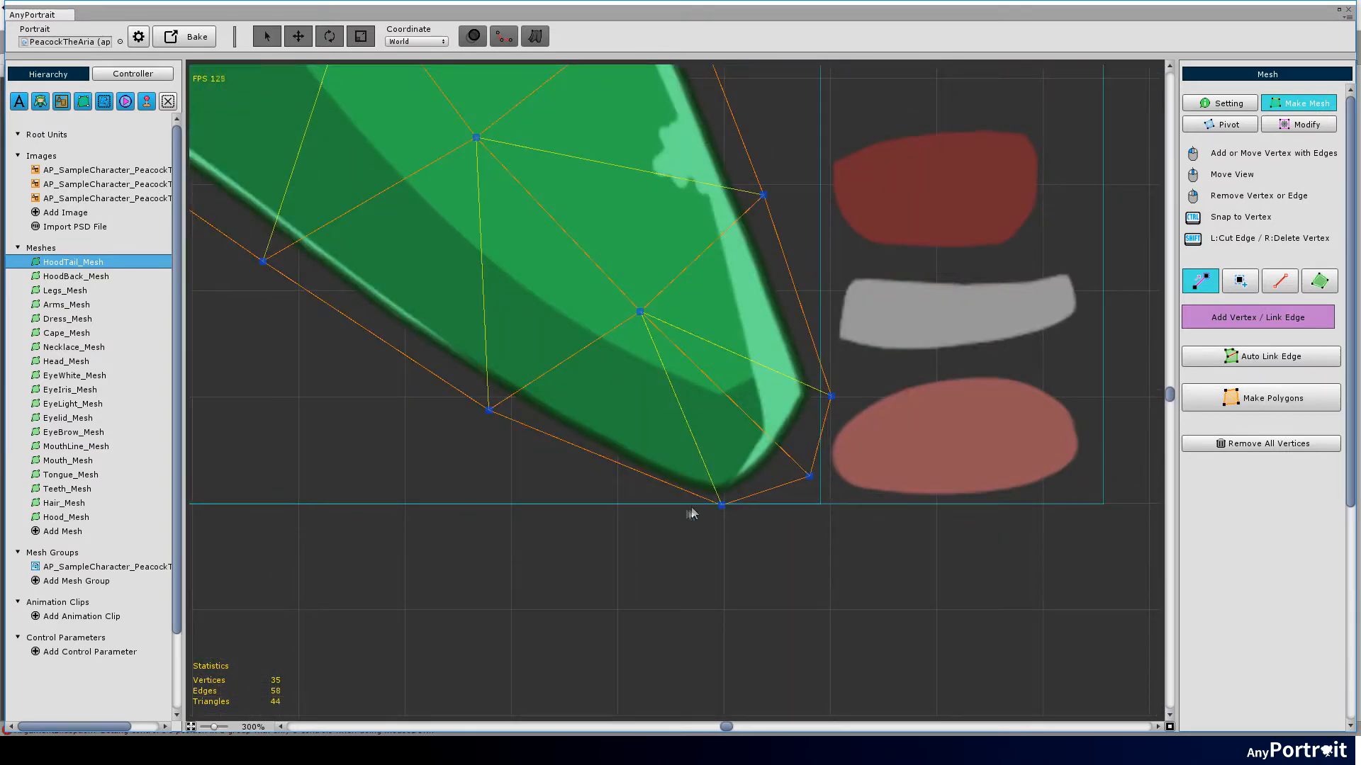
pyautogui.scroll(-8, 692, 509)
pyautogui.moveTo(386, 462); pyautogui.dragTo(737, 505)
# Open HoodBack_Mesh and remove all of its vertices
pyautogui.click(93, 277)
pyautogui.click(1286, 443)
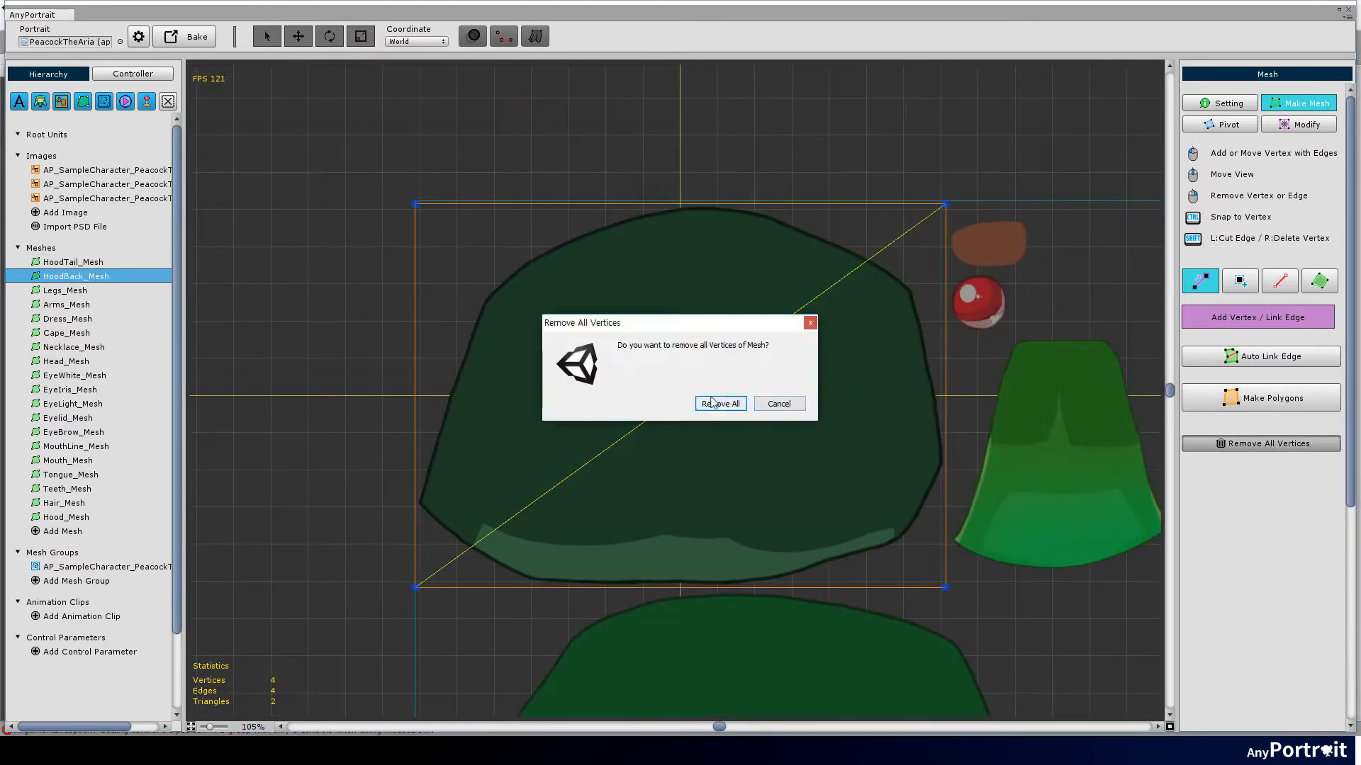
pyautogui.click(721, 403)
pyautogui.scroll(2, 670, 411)
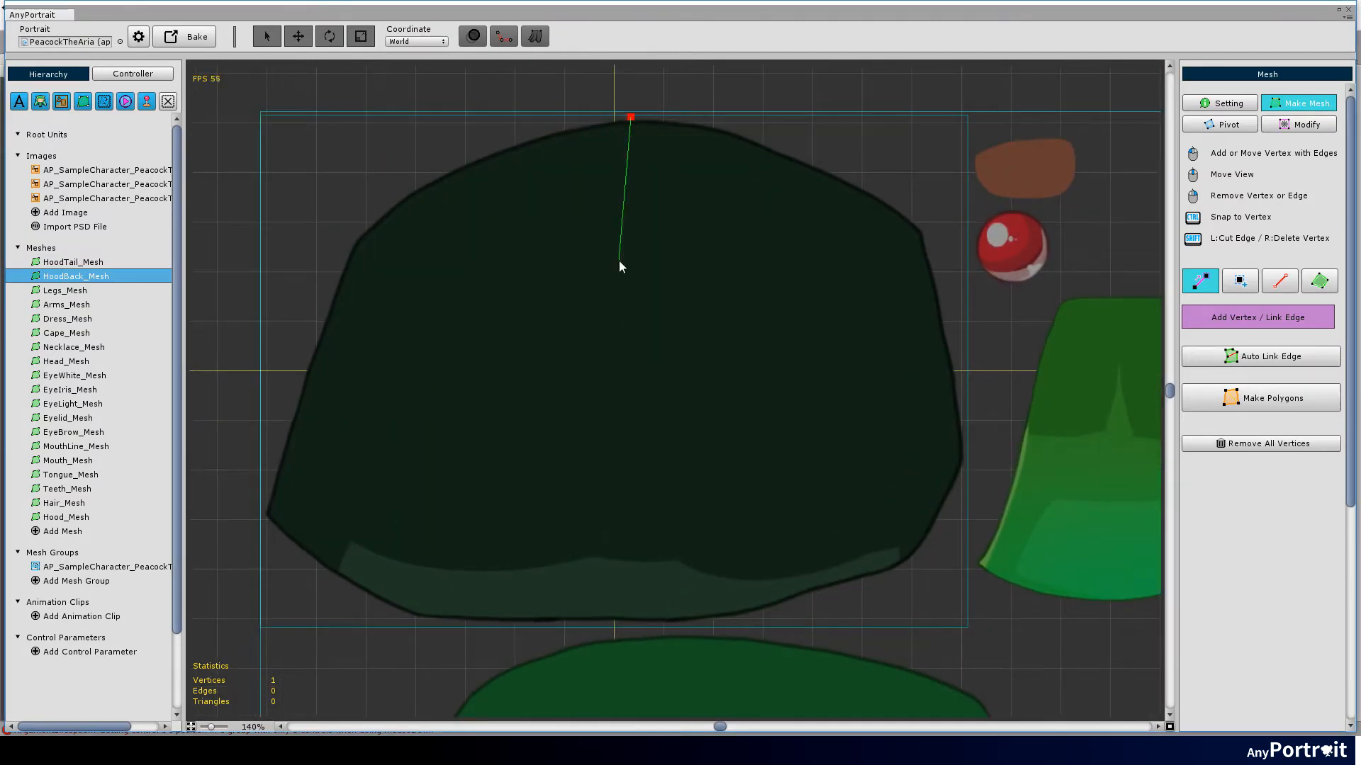
# Draw a vertical centre edge through the hood back from its top edge to just below its bottom edge
pyautogui.scroll(6, 635, 624)
pyautogui.click(615, 627)
pyautogui.scroll(-5, 737, 630)
# Outline the hood back with linked vertices from the bottom centre around the lower-right corner and up the right side
pyautogui.moveTo(784, 638); pyautogui.dragTo(437, 570)
pyautogui.scroll(4, 437, 569)
pyautogui.click(477, 550)
pyautogui.scroll(-4, 921, 489)
pyautogui.click(804, 600)
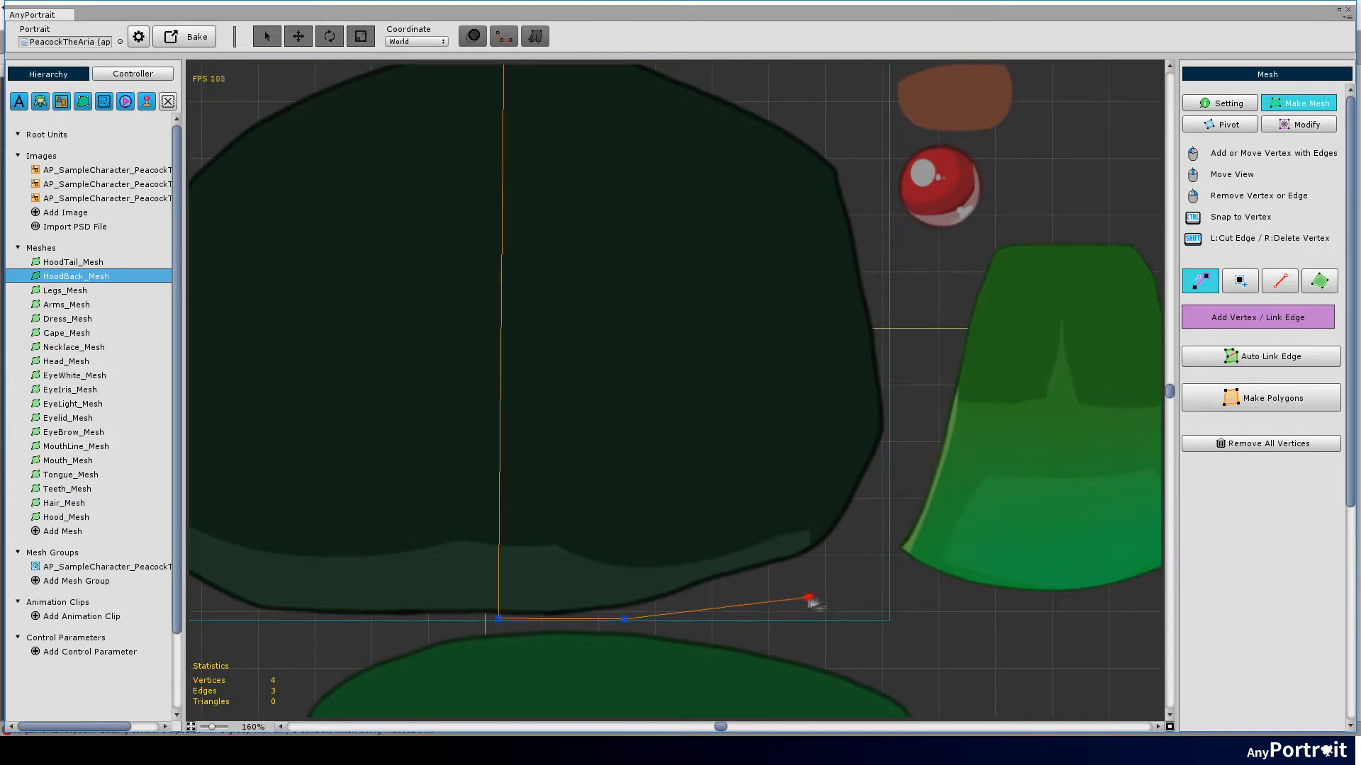
pyautogui.scroll(4, 878, 583)
pyautogui.click(923, 268)
pyautogui.scroll(-5, 923, 267)
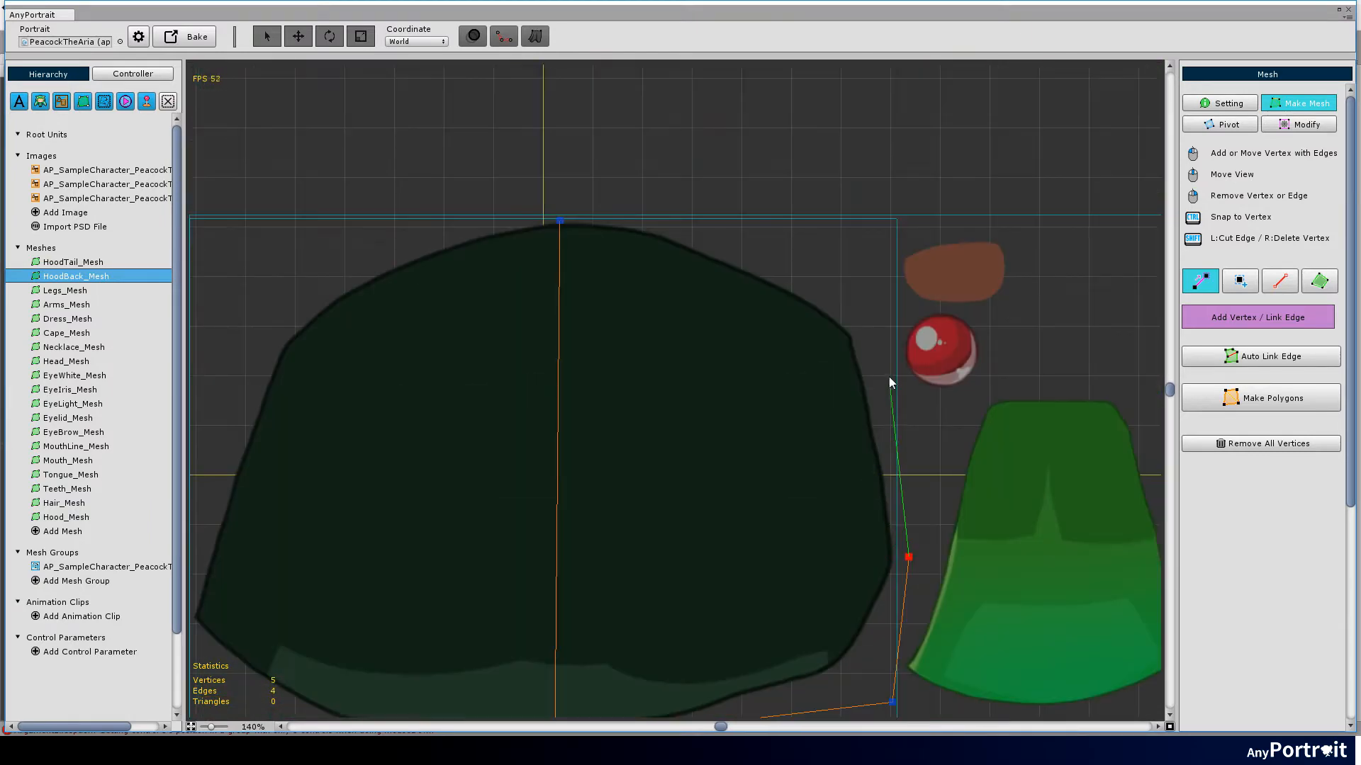
# Continue the hood back outline around the upper-right corner and close it at the top centre vertex
pyautogui.click(889, 378)
pyautogui.click(833, 250)
pyautogui.scroll(-3, 825, 252)
pyautogui.click(744, 231)
pyautogui.scroll(7, 718, 235)
pyautogui.click(501, 219)
pyautogui.scroll(-2, 606, 287)
# Outline the hood back from the bottom centre around the lower-left corner and up the left side
pyautogui.moveTo(638, 666); pyautogui.dragTo(611, 283)
pyautogui.moveTo(640, 507); pyautogui.dragTo(711, 507)
pyautogui.moveTo(483, 516); pyautogui.dragTo(1008, 507)
pyautogui.click(785, 506)
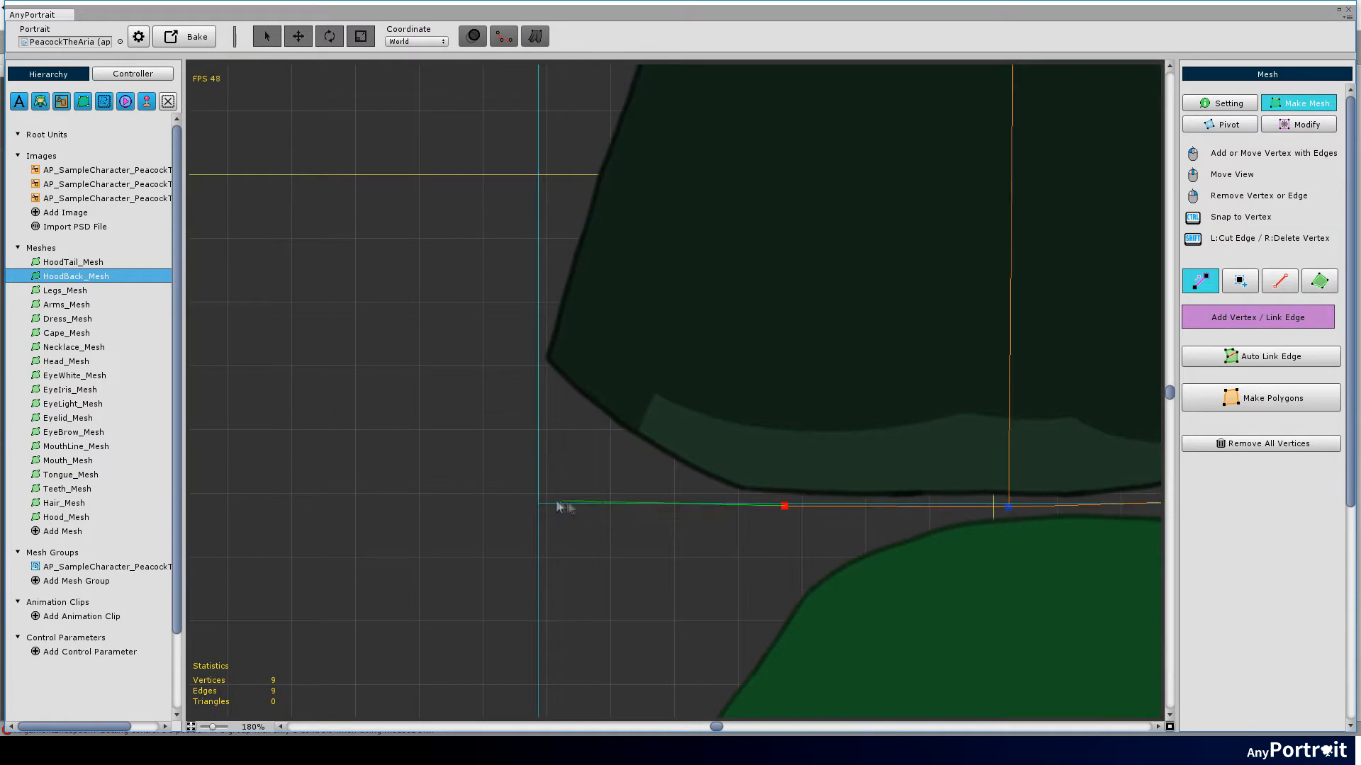
pyautogui.click(543, 462)
pyautogui.scroll(-3, 543, 462)
pyautogui.scroll(5, 377, 397)
pyautogui.click(382, 366)
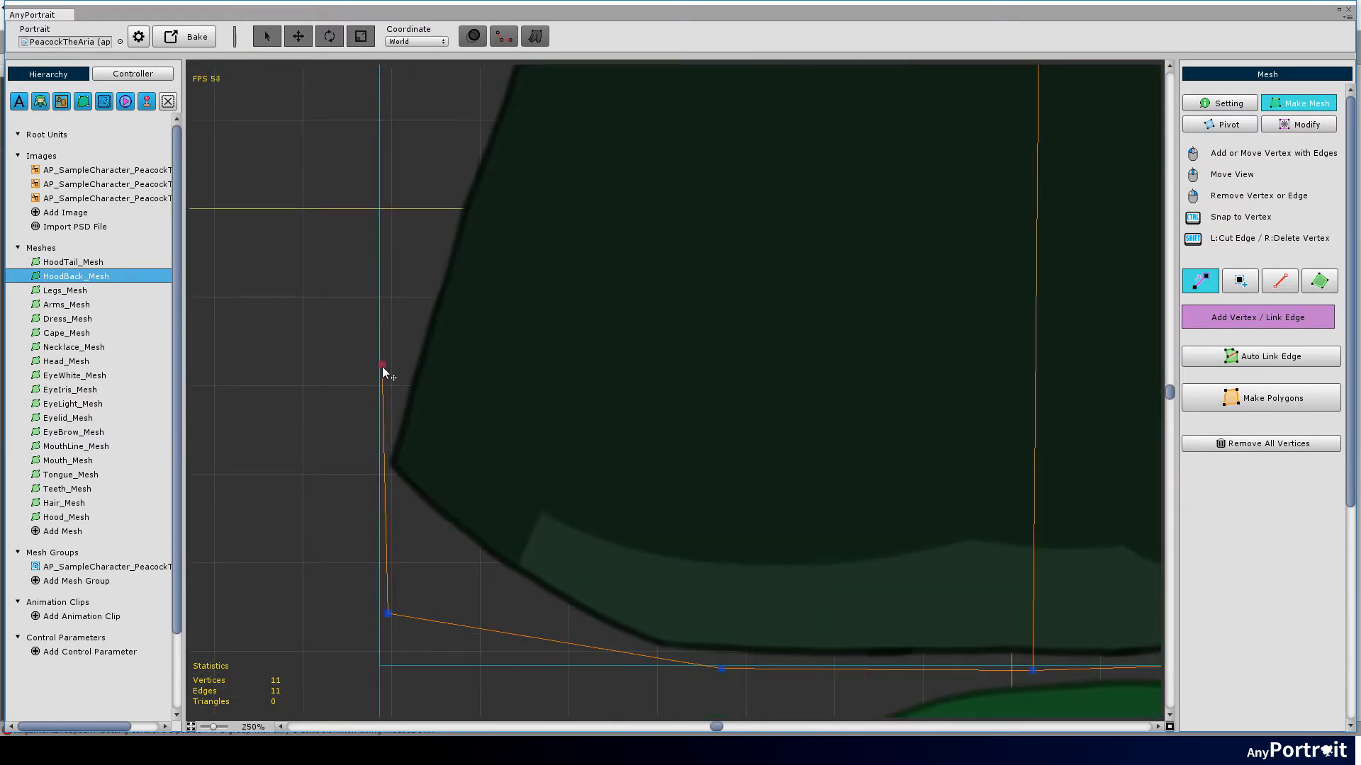
# Continue the hood back outline up the left side and around the upper-left corner onto the top edge
pyautogui.scroll(-4, 382, 367)
pyautogui.click(400, 267)
pyautogui.click(459, 168)
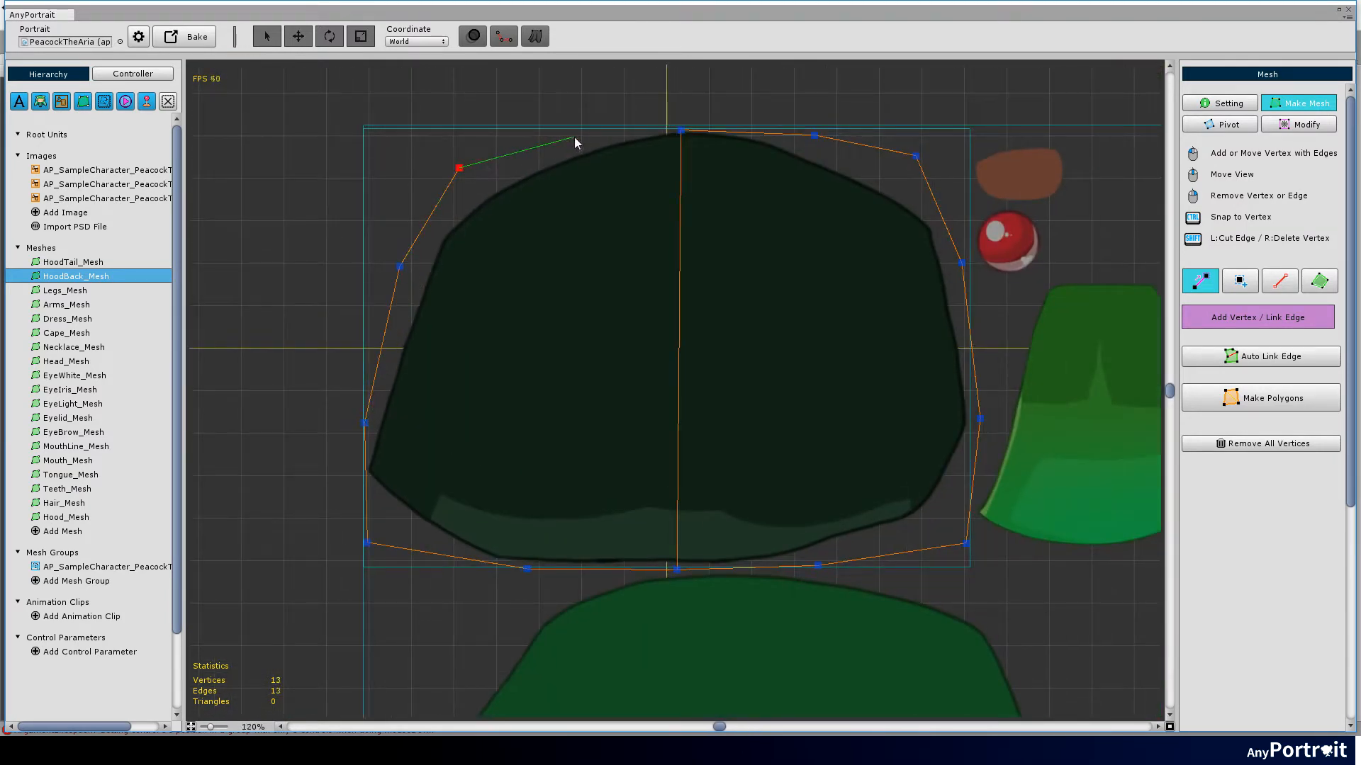
pyautogui.click(574, 136)
# Link opposite outline vertices of the hood back with two vertical edges and one horizontal edge, and generate its polygons
pyautogui.click(527, 569)
pyautogui.click(814, 135)
pyautogui.click(818, 564)
pyautogui.click(979, 419)
pyautogui.click(364, 423)
pyautogui.click(1308, 403)
# Open Legs_Mesh and remove all of its vertices
pyautogui.click(82, 290)
pyautogui.click(1260, 443)
pyautogui.click(721, 404)
# Run a chain of linked vertices down the middle of the left leg from above the shorts to below the boot
pyautogui.click(507, 165)
pyautogui.click(466, 433)
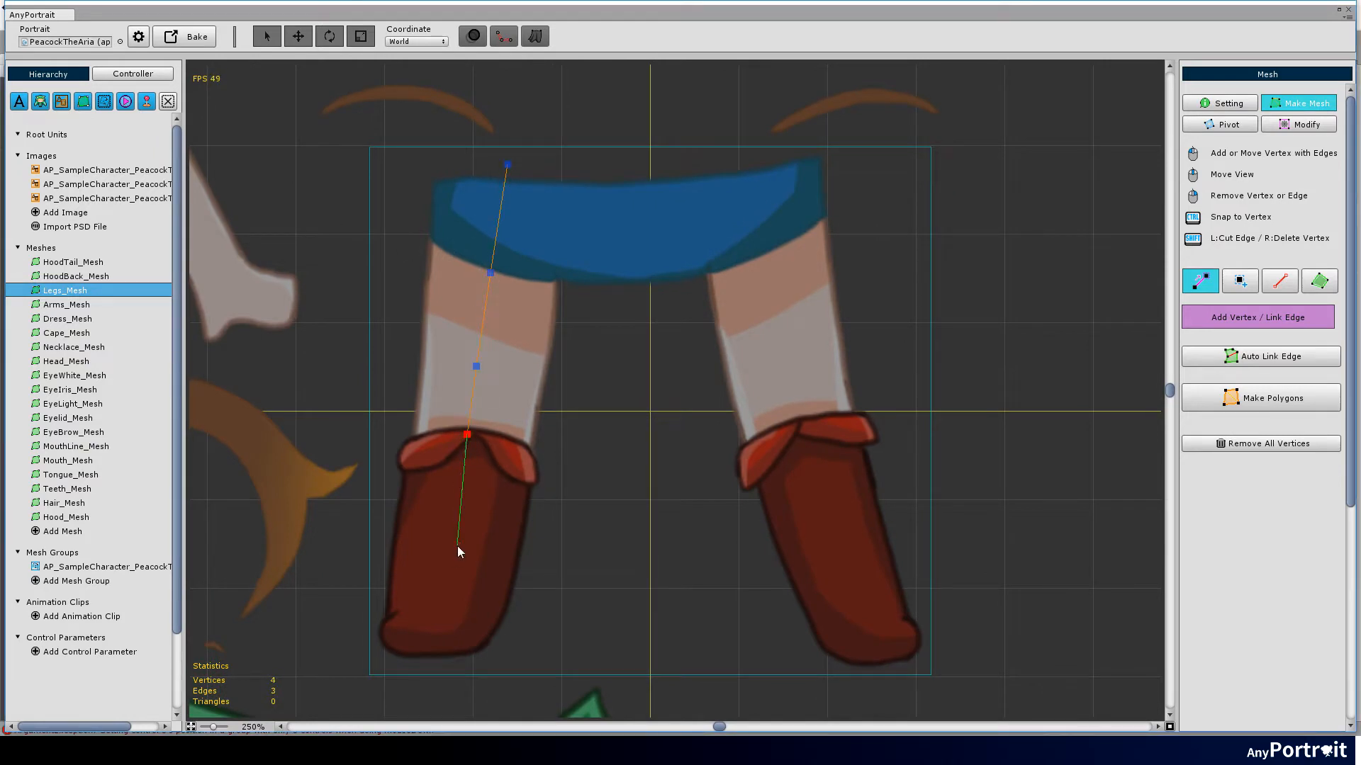
pyautogui.click(426, 668)
# Continue the edge chain below the left boot and up the left leg's inner side
pyautogui.click(507, 671)
pyautogui.click(542, 552)
pyautogui.click(556, 446)
pyautogui.click(569, 365)
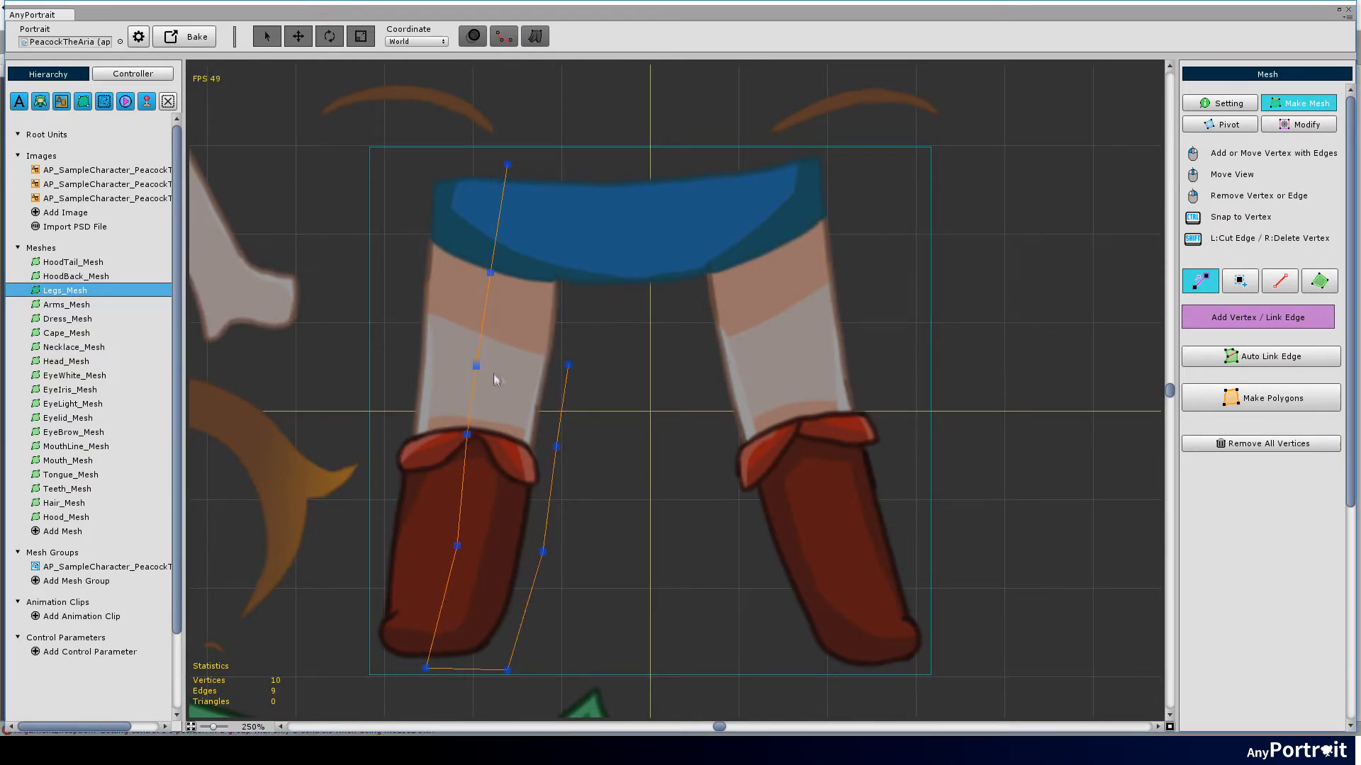
# Continue the legs outline under the shorts' crotch, down the right leg's inner side and below the right boot
pyautogui.click(570, 293)
pyautogui.click(632, 299)
pyautogui.click(751, 552)
pyautogui.click(808, 670)
pyautogui.click(886, 671)
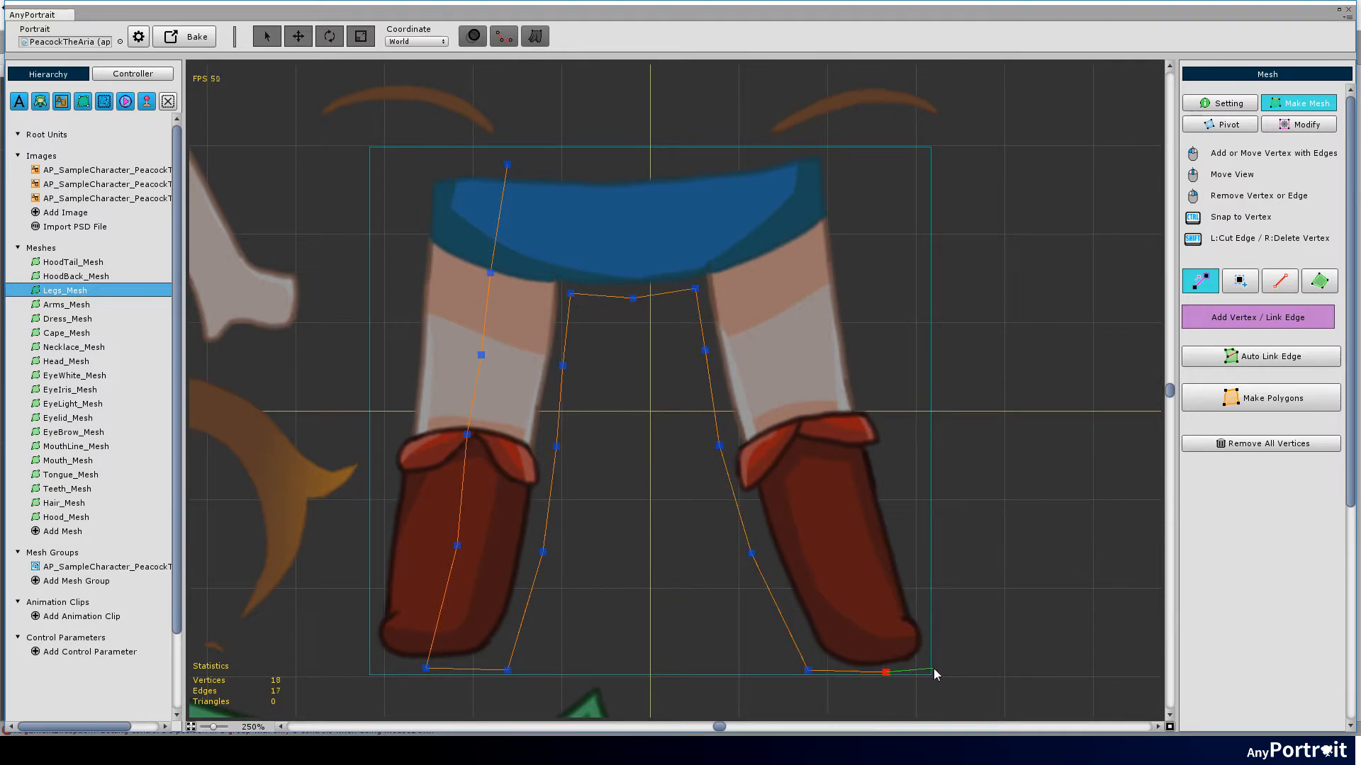
# Outline the outer side of the right leg with linked vertices from the boot's toe to the shorts' upper-right corner
pyautogui.moveTo(928, 571); pyautogui.dragTo(685, 388)
pyautogui.scroll(-1, 619, 468)
pyautogui.scroll(3, 618, 468)
pyautogui.moveTo(713, 499); pyautogui.dragTo(733, 479)
pyautogui.moveTo(712, 316); pyautogui.dragTo(784, 631)
pyautogui.scroll(-2, 680, 290)
pyautogui.moveTo(757, 525); pyautogui.dragTo(763, 518)
pyautogui.click(735, 423)
pyautogui.click(709, 268)
# Extend the legs outline along the top edge of the shorts with linked vertices towards the left side
pyautogui.scroll(1, 709, 268)
pyautogui.moveTo(496, 283); pyautogui.dragTo(700, 377)
pyautogui.click(805, 367)
pyautogui.click(667, 378)
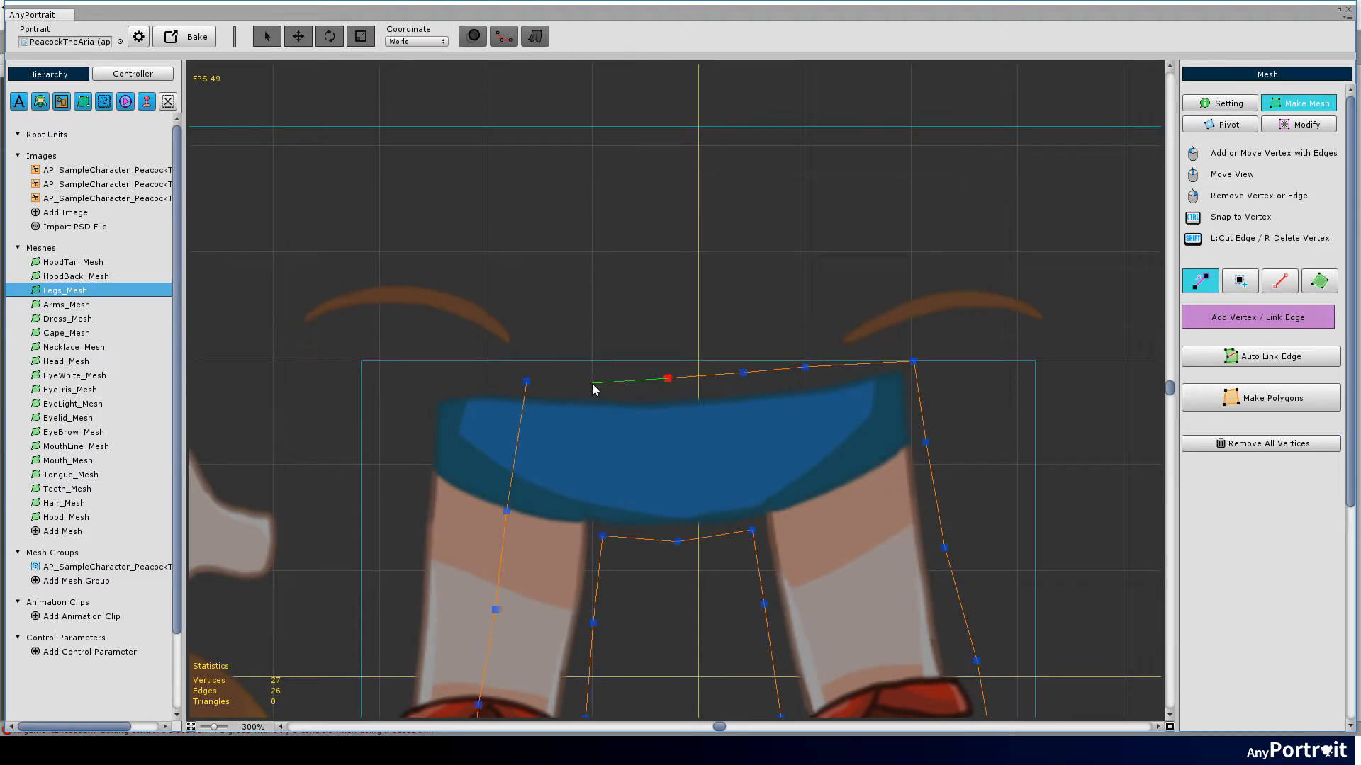
# Extend the legs outline down the outer side of the left leg and close it at the boot's sole
pyautogui.click(404, 596)
pyautogui.moveTo(386, 710); pyautogui.dragTo(434, 388)
pyautogui.click(432, 385)
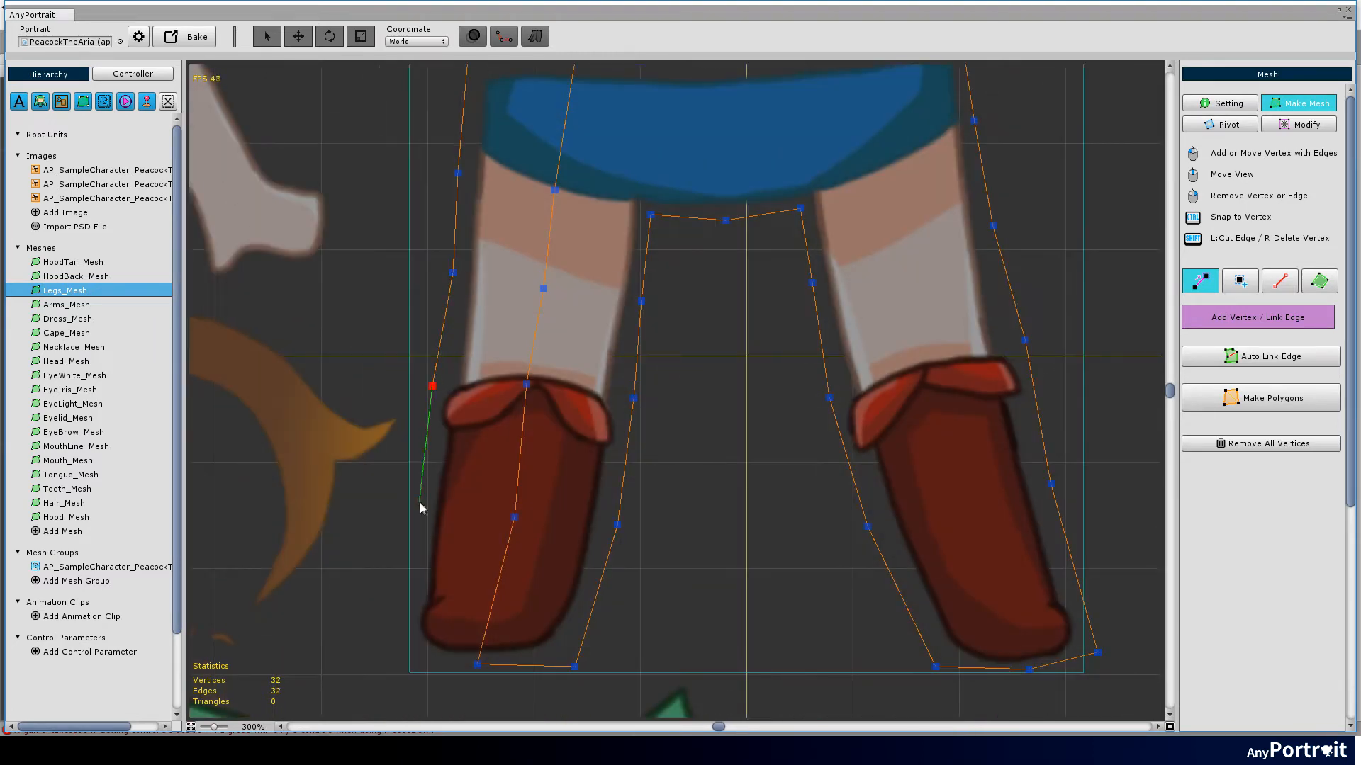
pyautogui.click(419, 502)
pyautogui.scroll(3, 416, 653)
pyautogui.click(409, 641)
pyautogui.click(508, 669)
pyautogui.rightClick(504, 671)
pyautogui.scroll(-4, 354, 594)
# Link a centre line down the right leg from the shorts to the boot's sole and adjust the nearby outline vertices
pyautogui.click(729, 188)
pyautogui.click(874, 707)
pyautogui.rightClick(874, 707)
pyautogui.moveTo(605, 418)
pyautogui.mouseDown()
pyautogui.moveTo(577, 305)
pyautogui.moveTo(632, 419)
pyautogui.mouseUp()
pyautogui.moveTo(426, 296); pyautogui.dragTo(426, 275)
# Link edges along the shorts' lower edge and connect them up to the vertices on the top edge
pyautogui.click(506, 309)
pyautogui.click(587, 330)
pyautogui.click(649, 335)
pyautogui.click(640, 199)
pyautogui.click(783, 289)
pyautogui.click(587, 330)
pyautogui.click(577, 203)
# Link cross edges over the left leg at the stocking, the boot's cuff and the middle of the boot
pyautogui.click(497, 392)
pyautogui.click(579, 403)
pyautogui.click(573, 484)
pyautogui.click(484, 473)
pyautogui.click(405, 475)
pyautogui.click(394, 571)
pyautogui.click(474, 584)
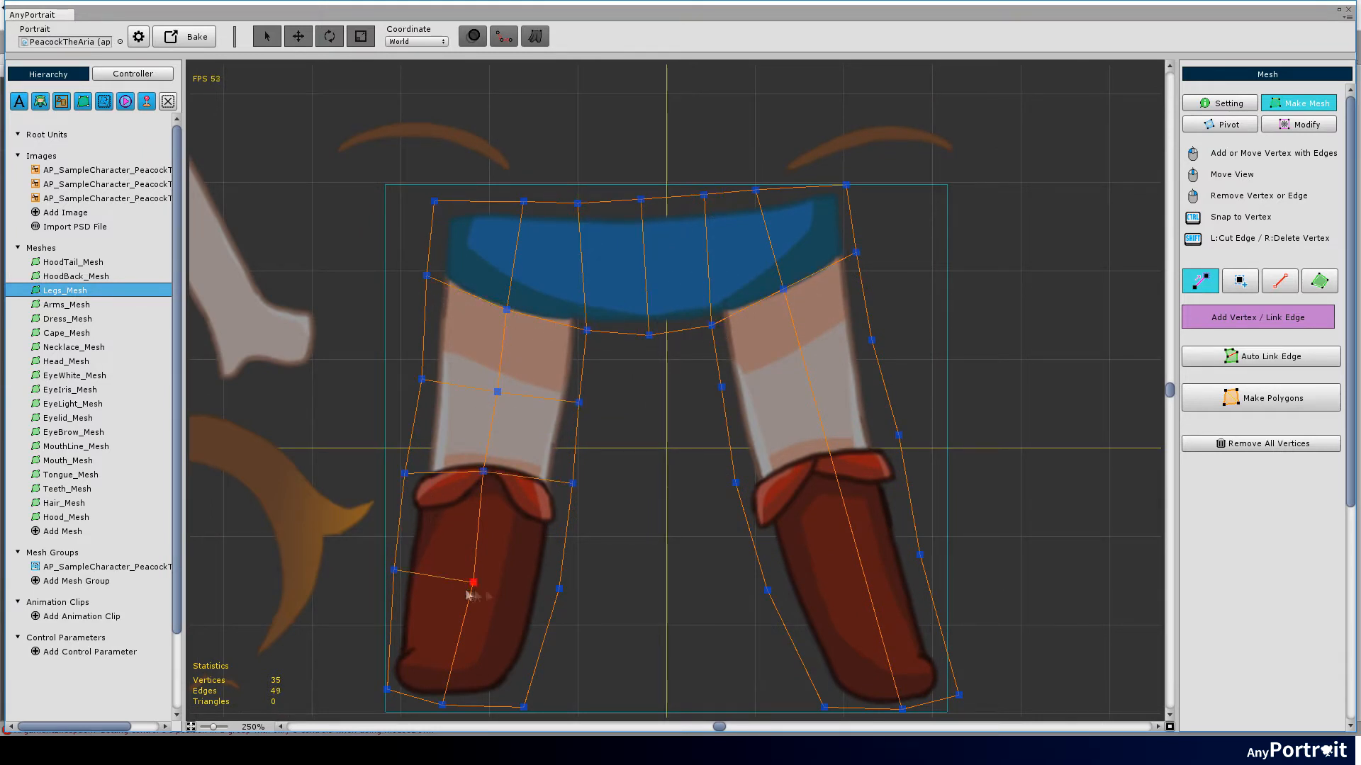
pyautogui.click(560, 590)
# Link cross edges over the right leg and boot, cutting its outer edge for new vertices, and align the mid-boot vertices
pyautogui.keyDown('shift'); pyautogui.click(812, 388); pyautogui.keyUp('shift')
pyautogui.rightClick(814, 394)
pyautogui.click(681, 544)
pyautogui.keyDown('shift'); pyautogui.click(834, 508); pyautogui.keyUp('shift')
pyautogui.rightClick(825, 525)
pyautogui.moveTo(776, 522); pyautogui.dragTo(784, 541)
pyautogui.moveTo(681, 544); pyautogui.dragTo(688, 566)
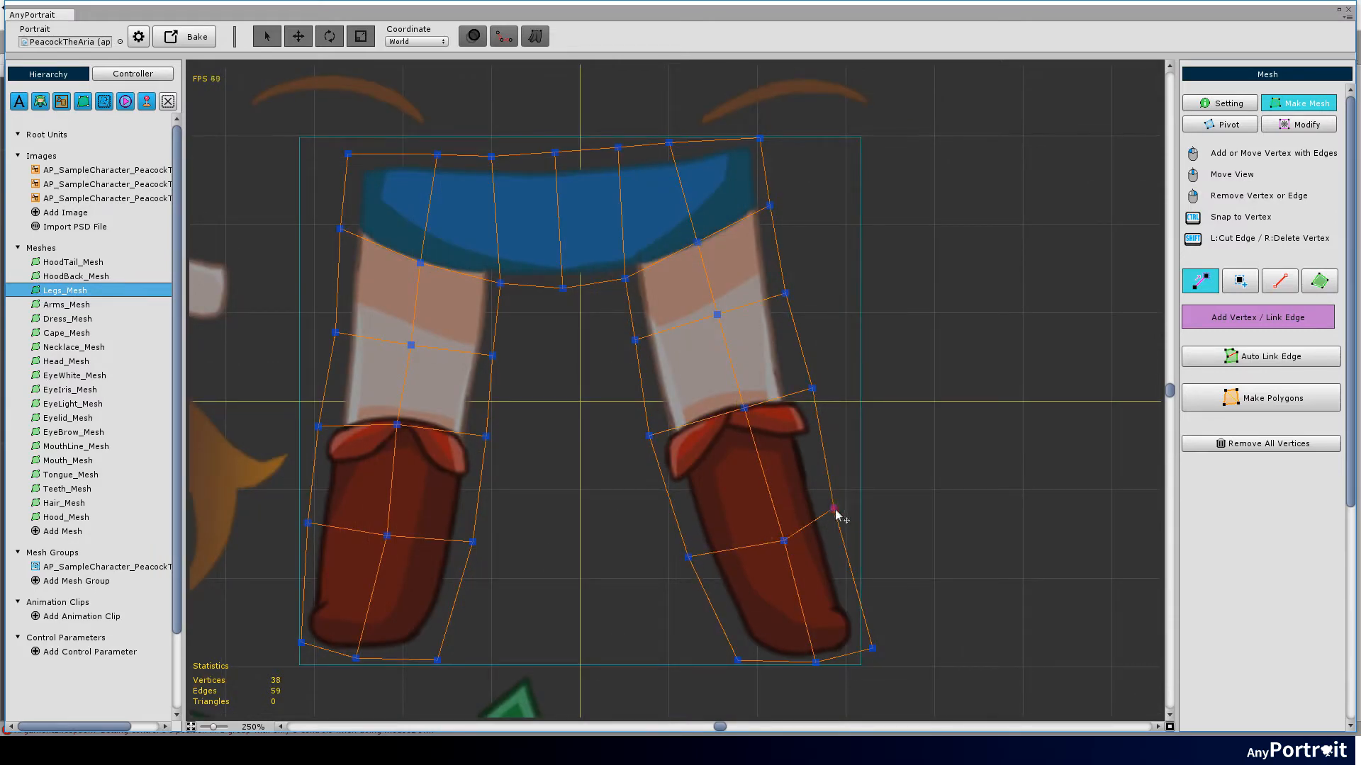
pyautogui.scroll(1, 738, 399)
pyautogui.moveTo(514, 197); pyautogui.dragTo(741, 186)
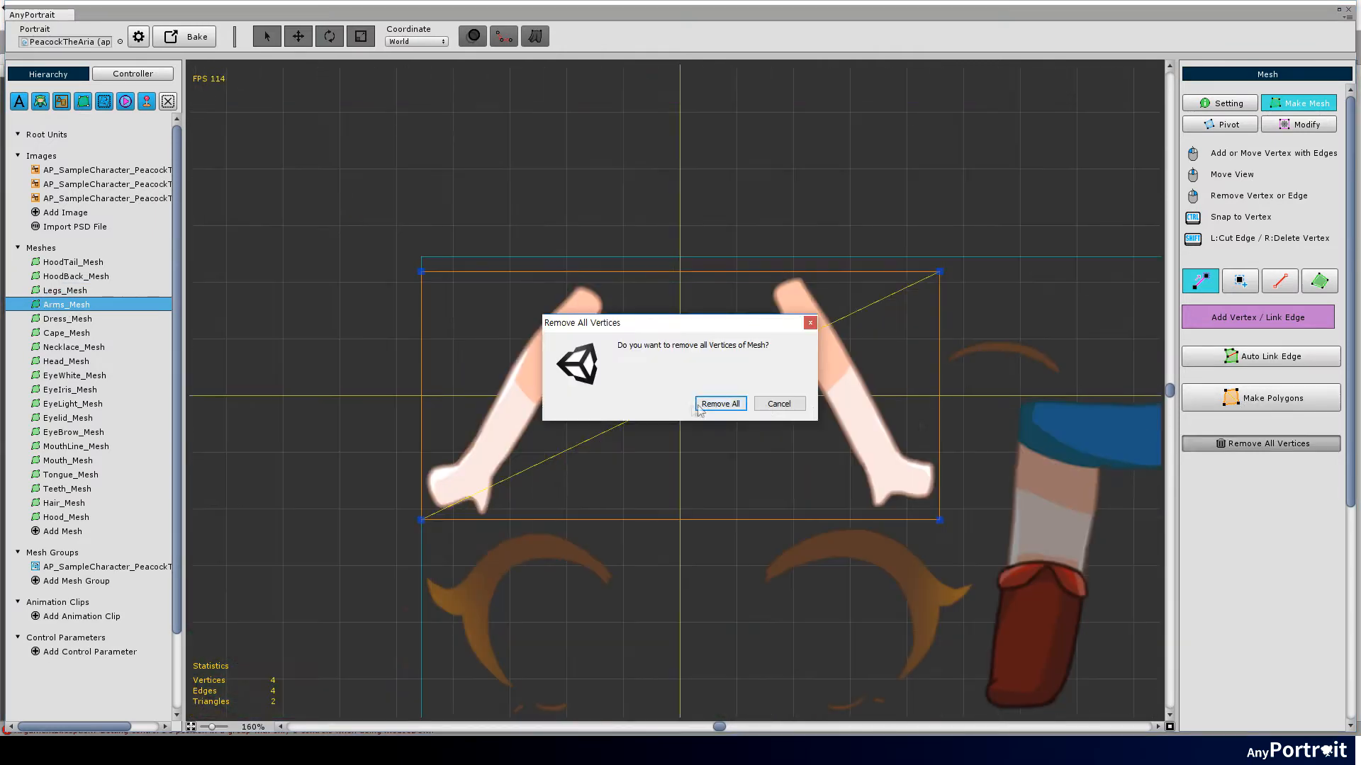
# Remove all vertices from the arms mesh and outline the left arm's outer side from the shoulder towards the wrist
pyautogui.click(720, 404)
pyautogui.scroll(3, 634, 392)
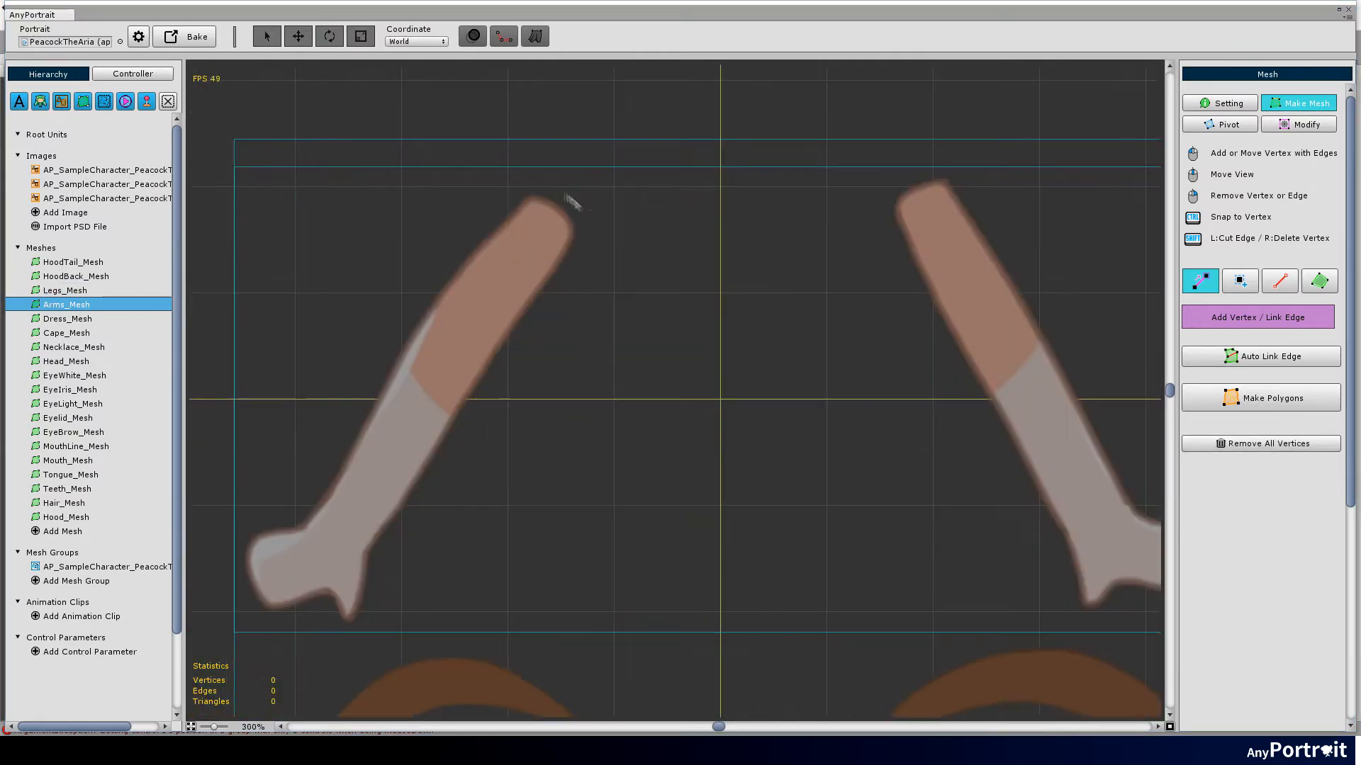
pyautogui.click(525, 173)
pyautogui.click(475, 219)
pyautogui.click(419, 288)
pyautogui.click(358, 387)
pyautogui.click(310, 472)
pyautogui.moveTo(310, 472); pyautogui.dragTo(502, 379)
# Continue the outline around the left hand and up the inner side of the left arm
pyautogui.click(472, 422)
pyautogui.click(428, 438)
pyautogui.click(567, 541)
pyautogui.click(576, 464)
pyautogui.click(608, 421)
pyautogui.click(666, 338)
pyautogui.click(708, 253)
# Link a centre line from the left arm's shoulder to the hand and connect opposite outline vertices with cross edges
pyautogui.click(756, 100)
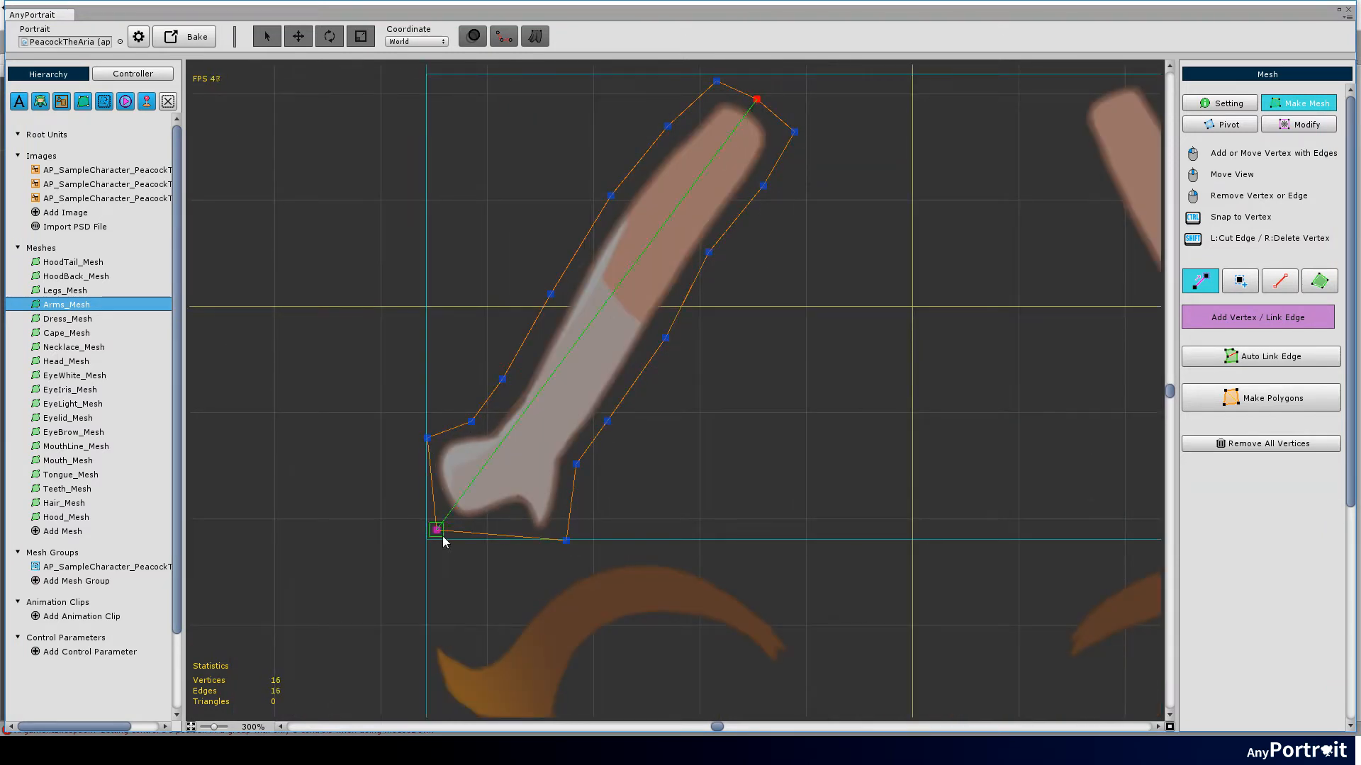
pyautogui.click(566, 540)
pyautogui.click(428, 438)
pyautogui.click(471, 421)
pyautogui.click(577, 465)
pyautogui.click(607, 421)
pyautogui.click(503, 379)
pyautogui.click(550, 293)
pyautogui.click(666, 338)
pyautogui.click(667, 127)
# Reposition the left arm's outline and centre vertices so they follow the arm's shape more closely
pyautogui.moveTo(552, 294); pyautogui.dragTo(566, 281)
pyautogui.moveTo(666, 338); pyautogui.dragTo(657, 337)
pyautogui.moveTo(502, 379); pyautogui.dragTo(534, 352)
pyautogui.scroll(3, 503, 432)
pyautogui.moveTo(455, 416); pyautogui.dragTo(476, 411)
pyautogui.moveTo(613, 480); pyautogui.dragTo(605, 490)
pyautogui.moveTo(508, 437); pyautogui.dragTo(534, 452)
pyautogui.moveTo(581, 347); pyautogui.dragTo(602, 351)
pyautogui.moveTo(465, 496); pyautogui.dragTo(486, 520)
pyautogui.scroll(-4, 732, 433)
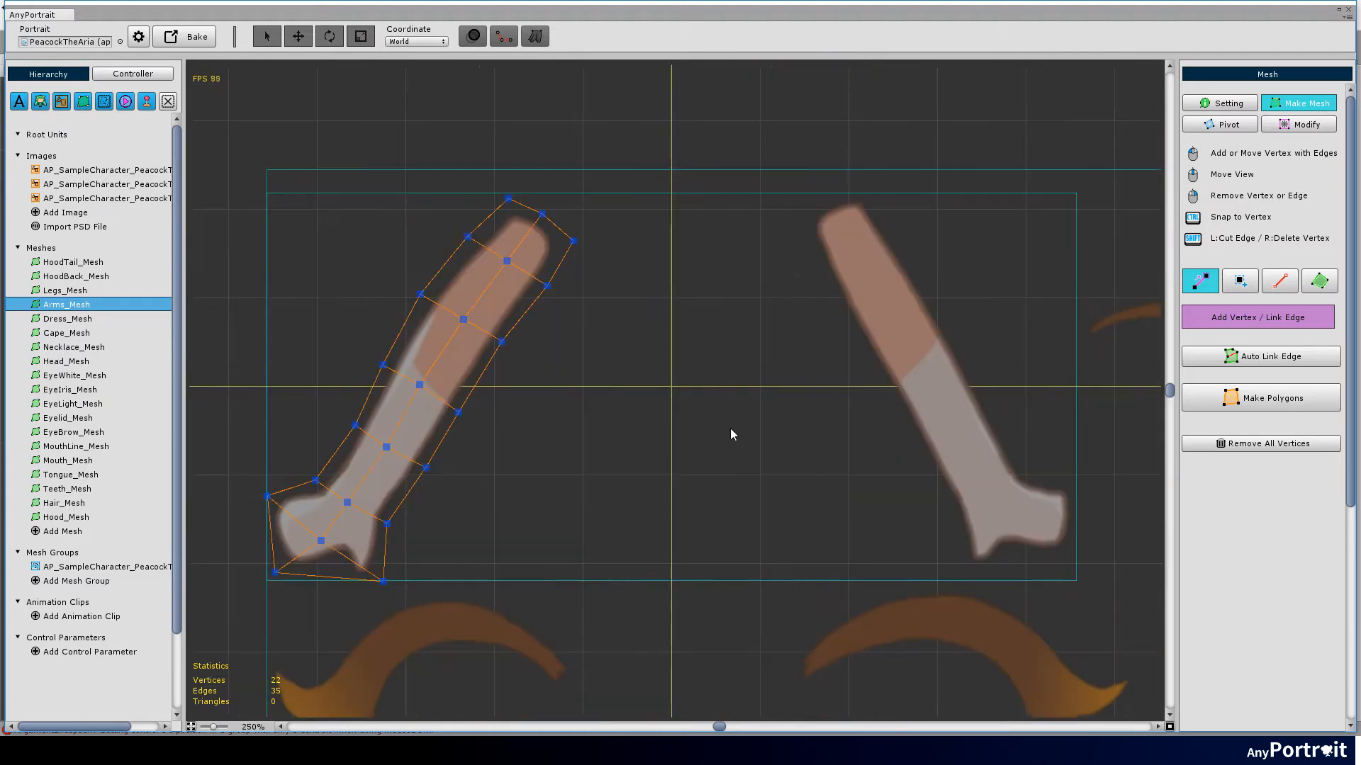
# Outline the right arm with linked vertices down the inner side, around the hand and up the outer side to the shoulder
pyautogui.click(918, 460)
pyautogui.click(949, 506)
pyautogui.click(965, 566)
pyautogui.click(1023, 466)
pyautogui.click(998, 421)
pyautogui.click(898, 241)
pyautogui.click(864, 188)
pyautogui.click(822, 198)
pyautogui.click(796, 219)
# Link a centre line from the right arm's shoulder to the hand and adjust the vertices around the wrist
pyautogui.click(821, 198)
pyautogui.click(1082, 557)
pyautogui.scroll(2, 1014, 486)
pyautogui.moveTo(1021, 461); pyautogui.dragTo(982, 488)
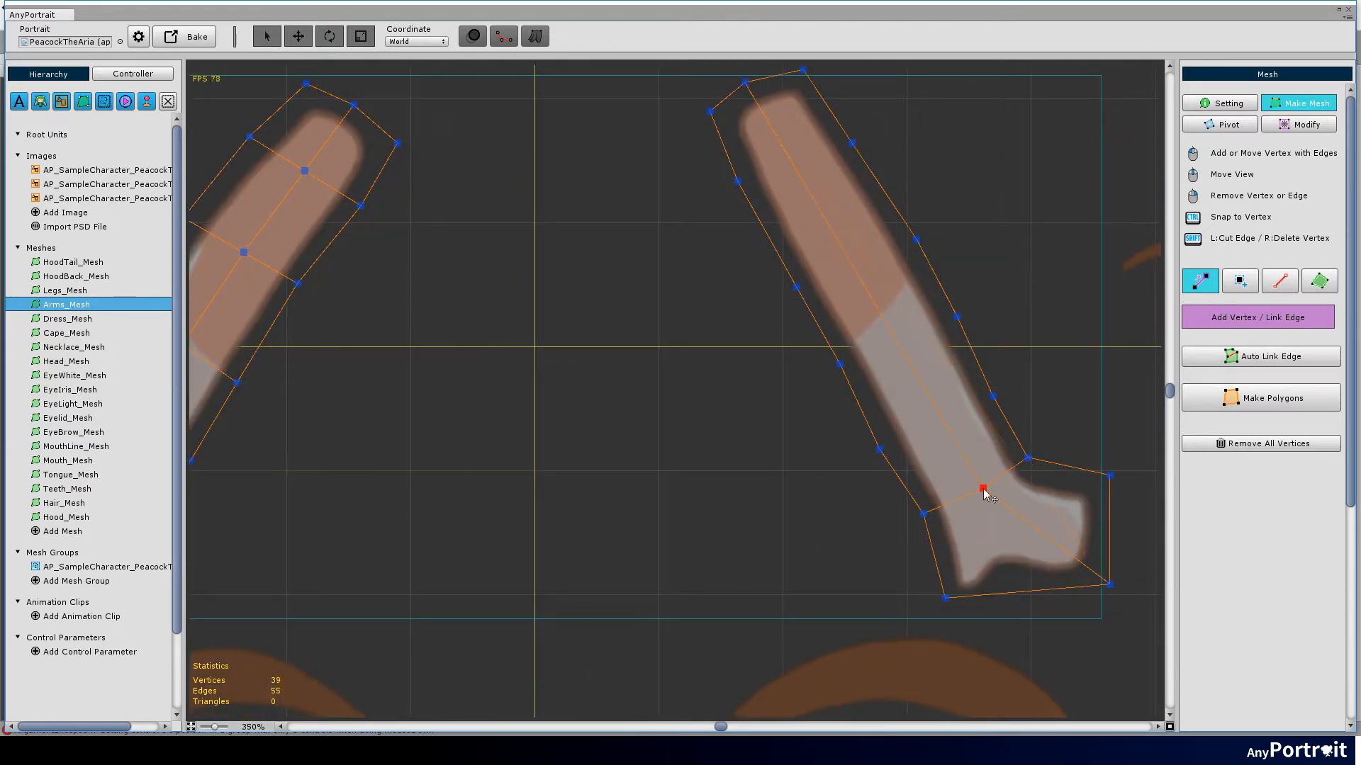
pyautogui.moveTo(1107, 482); pyautogui.dragTo(1002, 454)
pyautogui.click(1006, 449)
pyautogui.keyDown('ctrl'); pyautogui.click(841, 570); pyautogui.keyUp('ctrl')
pyautogui.moveTo(932, 503); pyautogui.dragTo(925, 518)
# Link the remaining cross edges over the right arm, align its centre vertices and make the arms mesh's polygons
pyautogui.click(888, 369)
pyautogui.keyDown('shift'); pyautogui.click(775, 422); pyautogui.keyUp('shift')
pyautogui.rightClick(775, 422)
pyautogui.click(852, 289)
pyautogui.keyDown('shift'); pyautogui.click(736, 337); pyautogui.keyUp('shift')
pyautogui.rightClick(735, 336)
pyautogui.moveTo(808, 216); pyautogui.dragTo(816, 246)
pyautogui.click(706, 298)
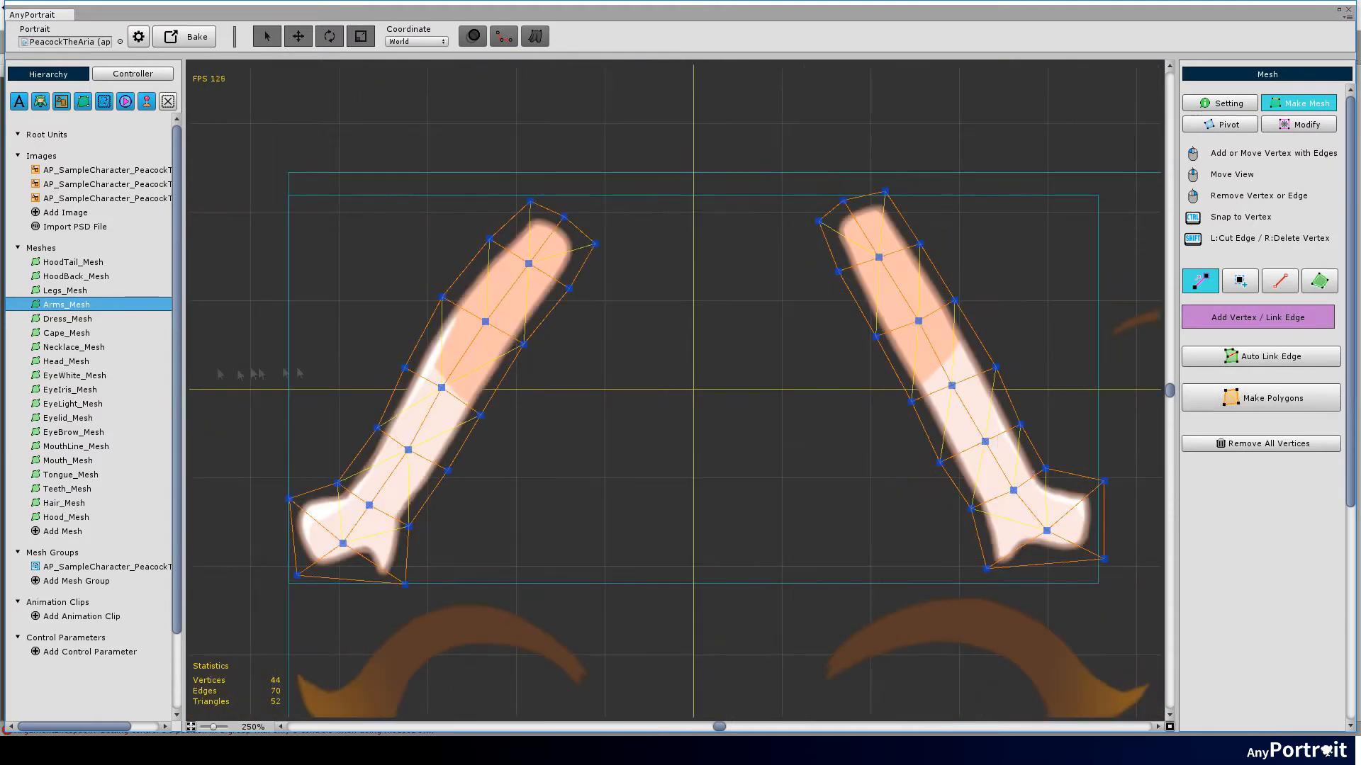
# Replace the dress mesh's default vertices with an outline running from the top edge down the left side to the hem corner
pyautogui.click(67, 318)
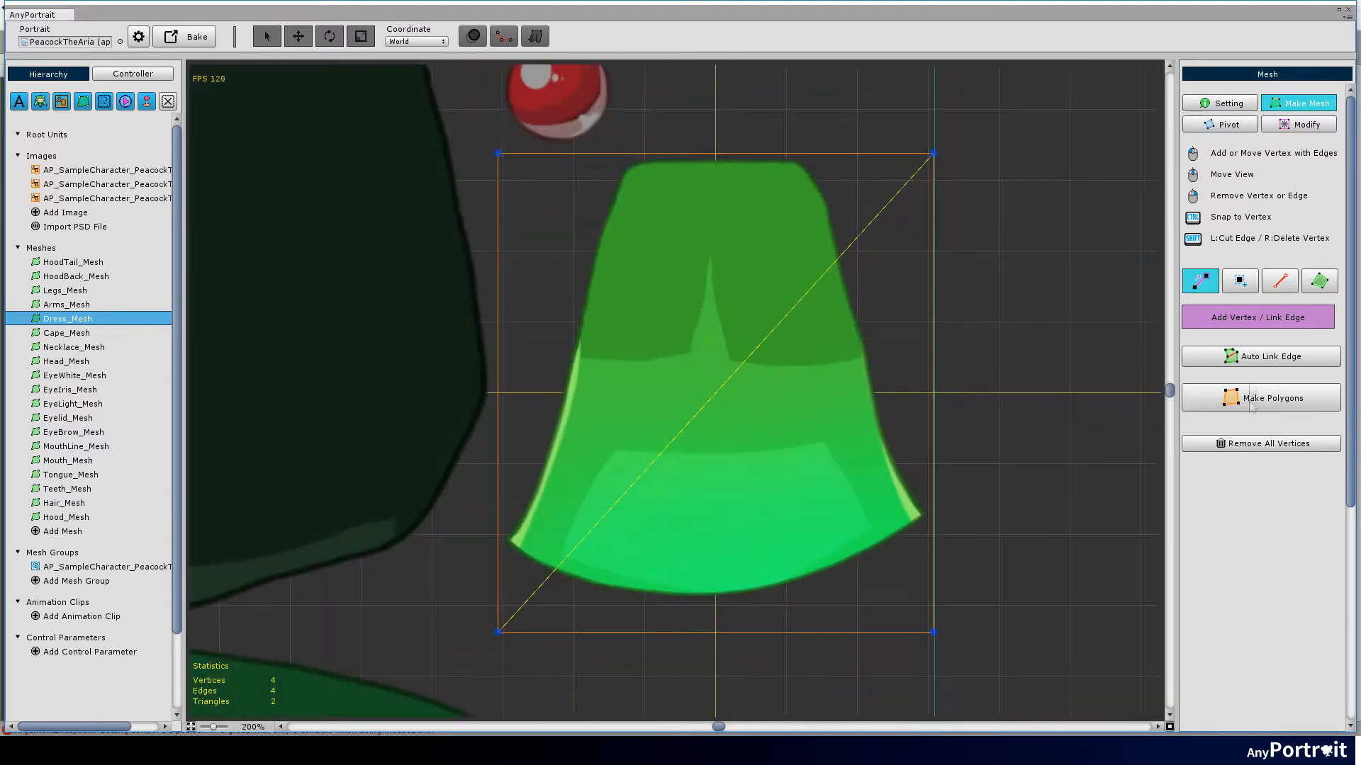
pyautogui.scroll(3, 713, 152)
pyautogui.click(712, 146)
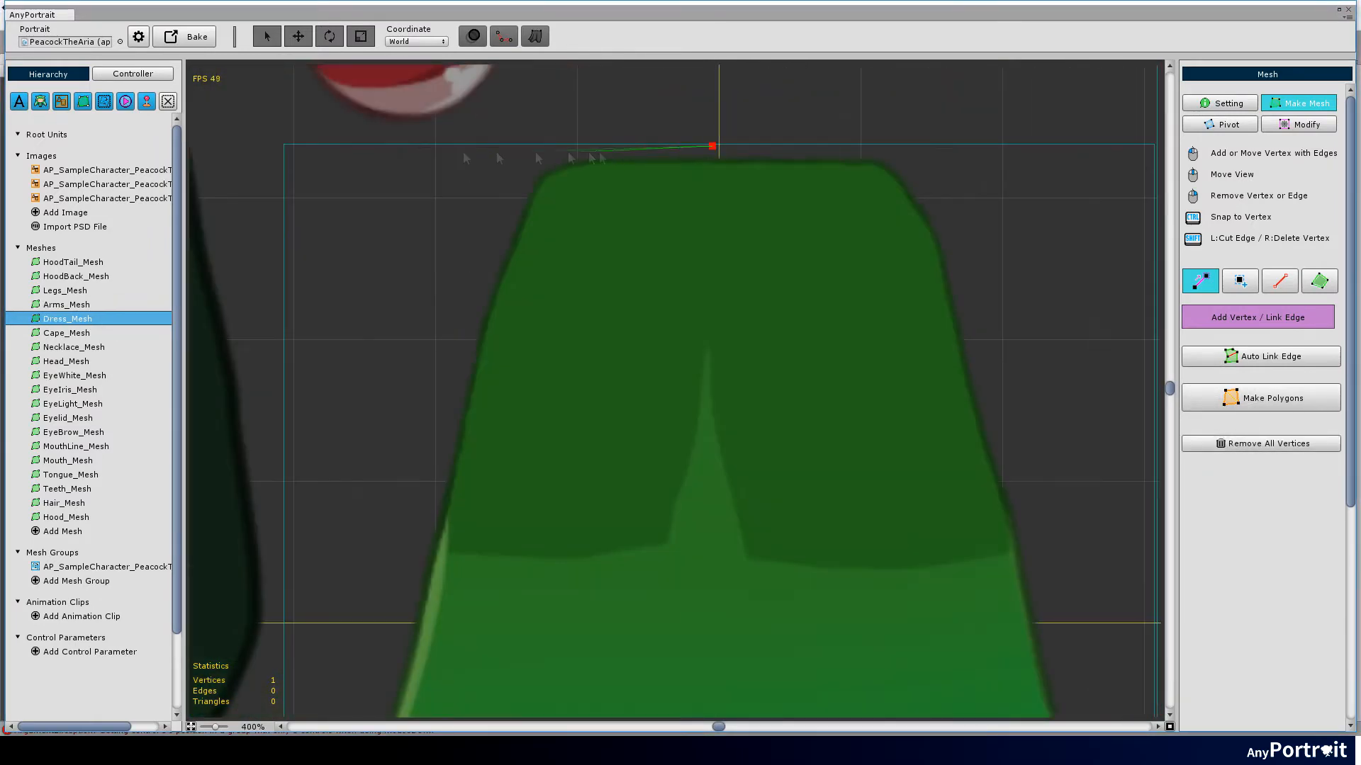
pyautogui.click(508, 156)
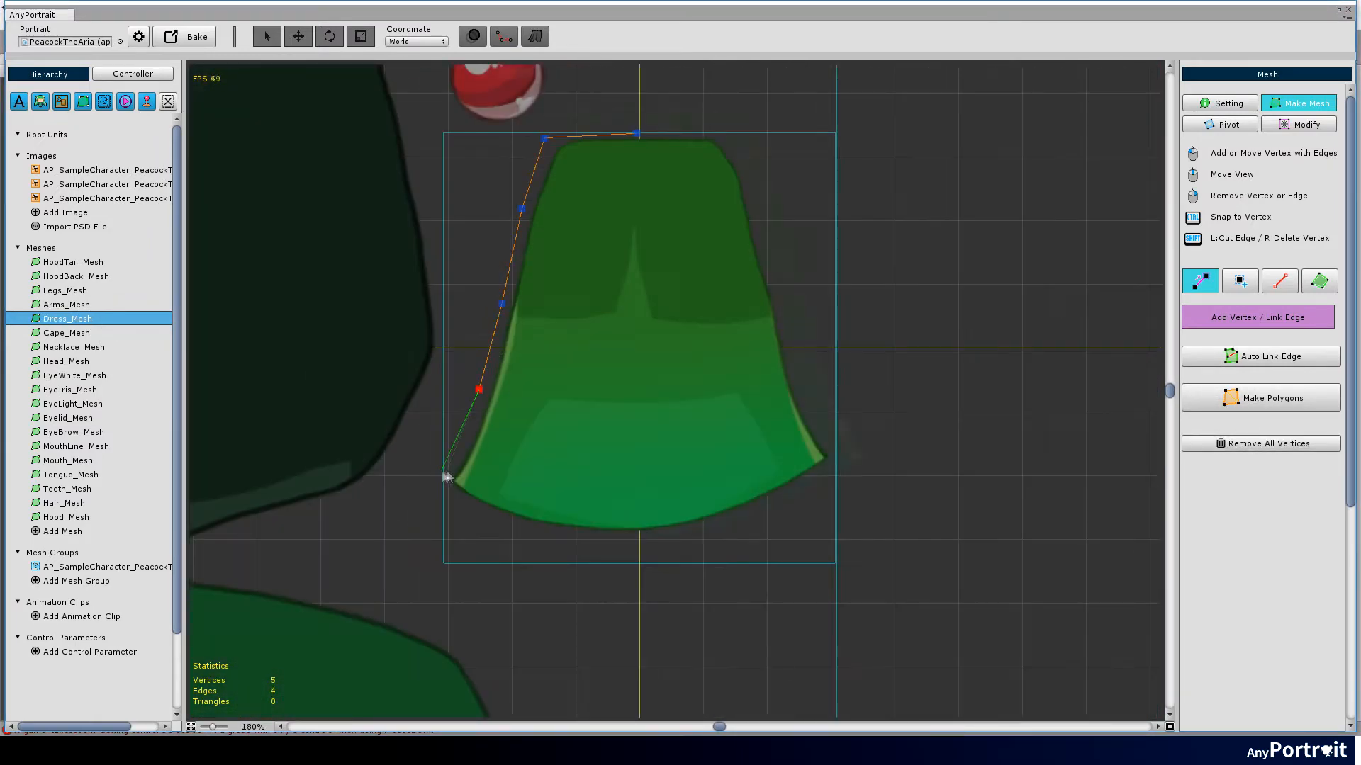
pyautogui.scroll(3, 440, 472)
pyautogui.click(441, 501)
# Continue the dress outline below the curved hem to its right corner
pyautogui.scroll(-4, 442, 502)
pyautogui.click(541, 567)
pyautogui.click(704, 602)
pyautogui.click(862, 574)
pyautogui.click(927, 500)
# Reposition the dress's hem corner and lower outline vertices to fit just outside the hem
pyautogui.scroll(8, 527, 554)
pyautogui.moveTo(407, 443); pyautogui.dragTo(377, 456)
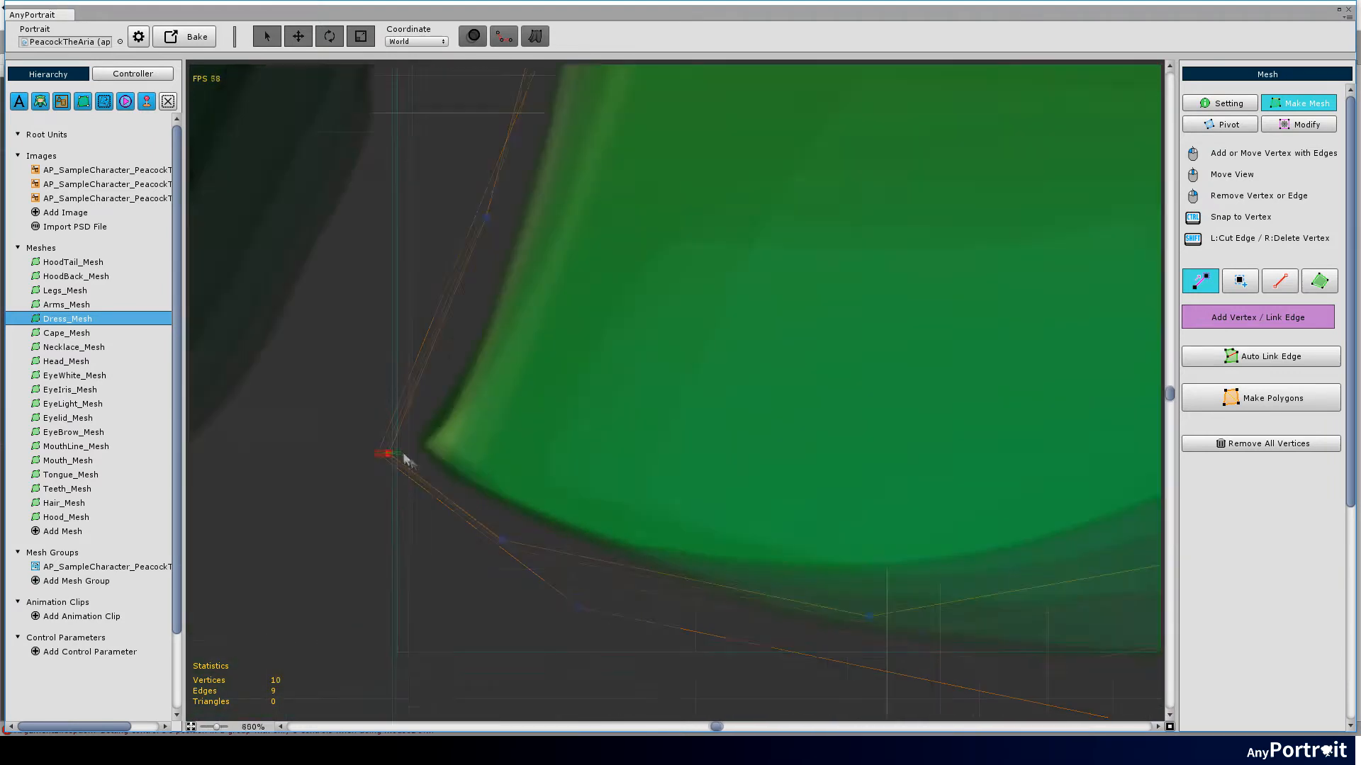
pyautogui.scroll(-7, 531, 510)
pyautogui.moveTo(546, 541); pyautogui.dragTo(593, 564)
pyautogui.moveTo(944, 548); pyautogui.dragTo(924, 549)
pyautogui.scroll(5, 1020, 471)
pyautogui.moveTo(1036, 440); pyautogui.dragTo(1044, 441)
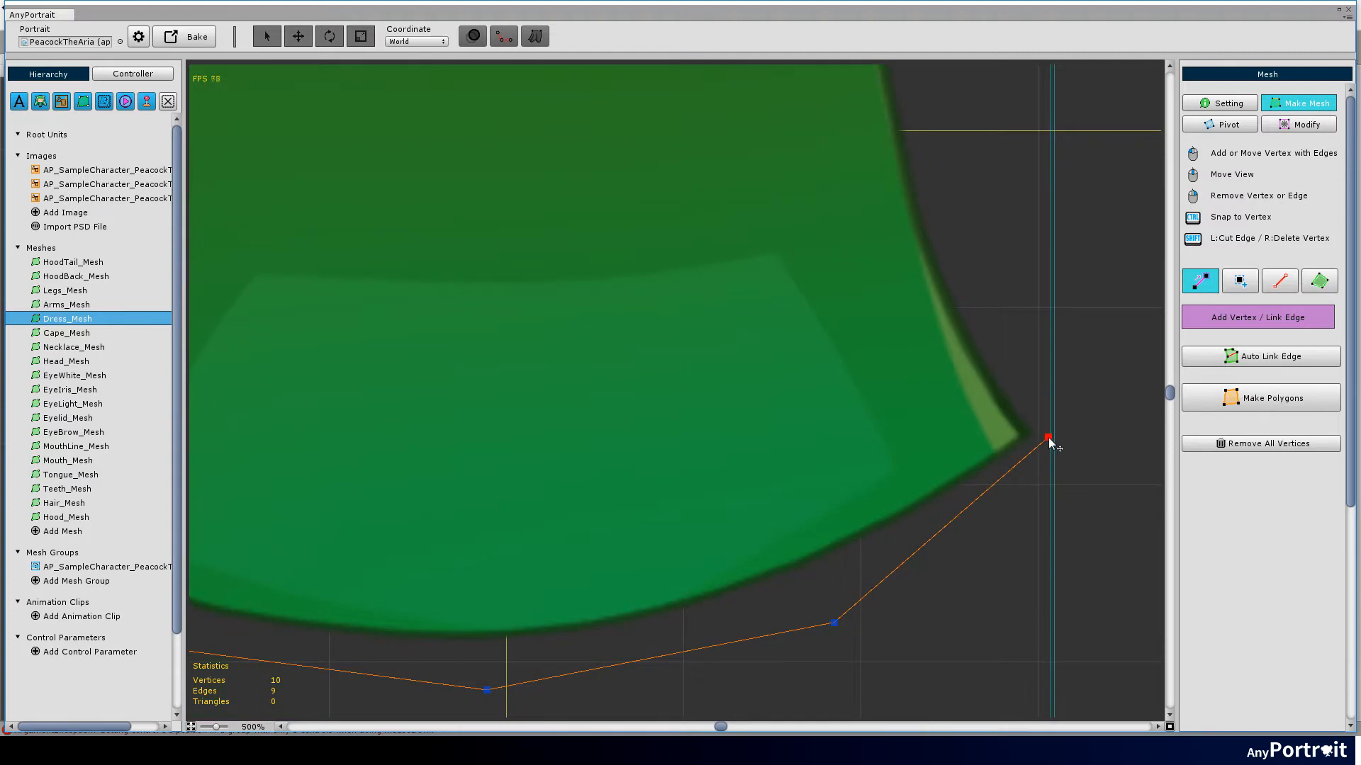
# Outline the dress's right side upwards and close the outline along the top edge
pyautogui.scroll(-5, 1043, 432)
pyautogui.click(988, 310)
pyautogui.scroll(6, 903, 157)
pyautogui.click(894, 122)
pyautogui.click(737, 118)
pyautogui.click(599, 115)
pyautogui.rightClick(435, 124)
# Add a vertex to the dress's top edge and adjust the upper corner and side vertices
pyautogui.moveTo(292, 128); pyautogui.dragTo(327, 128)
pyautogui.click(455, 118)
pyautogui.click(599, 115)
pyautogui.moveTo(276, 354); pyautogui.dragTo(307, 379)
pyautogui.moveTo(1066, 345); pyautogui.dragTo(1076, 382)
pyautogui.moveTo(973, 122); pyautogui.dragTo(990, 121)
pyautogui.click(678, 115)
pyautogui.scroll(-8, 678, 119)
# Link two lengthwise edges through the dress from the top-edge vertices to the hem vertices
pyautogui.click(612, 161)
pyautogui.click(530, 606)
pyautogui.click(706, 162)
pyautogui.click(794, 595)
# Link three rows of edges across the dress between its left and right outline vertices
pyautogui.click(837, 422)
pyautogui.click(486, 445)
pyautogui.click(511, 349)
pyautogui.click(820, 340)
pyautogui.click(794, 250)
pyautogui.click(537, 249)
# Lower the vertices of the dress's two lower cross rows into a curve following the hem and make the polygons
pyautogui.moveTo(486, 445); pyautogui.dragTo(485, 455)
pyautogui.moveTo(562, 440); pyautogui.dragTo(560, 466)
pyautogui.moveTo(658, 432); pyautogui.dragTo(656, 471)
pyautogui.moveTo(760, 426); pyautogui.dragTo(759, 461)
pyautogui.moveTo(836, 421); pyautogui.dragTo(840, 435)
pyautogui.moveTo(578, 347); pyautogui.dragTo(577, 358)
pyautogui.moveTo(658, 345); pyautogui.dragTo(656, 363)
pyautogui.moveTo(742, 342); pyautogui.dragTo(745, 356)
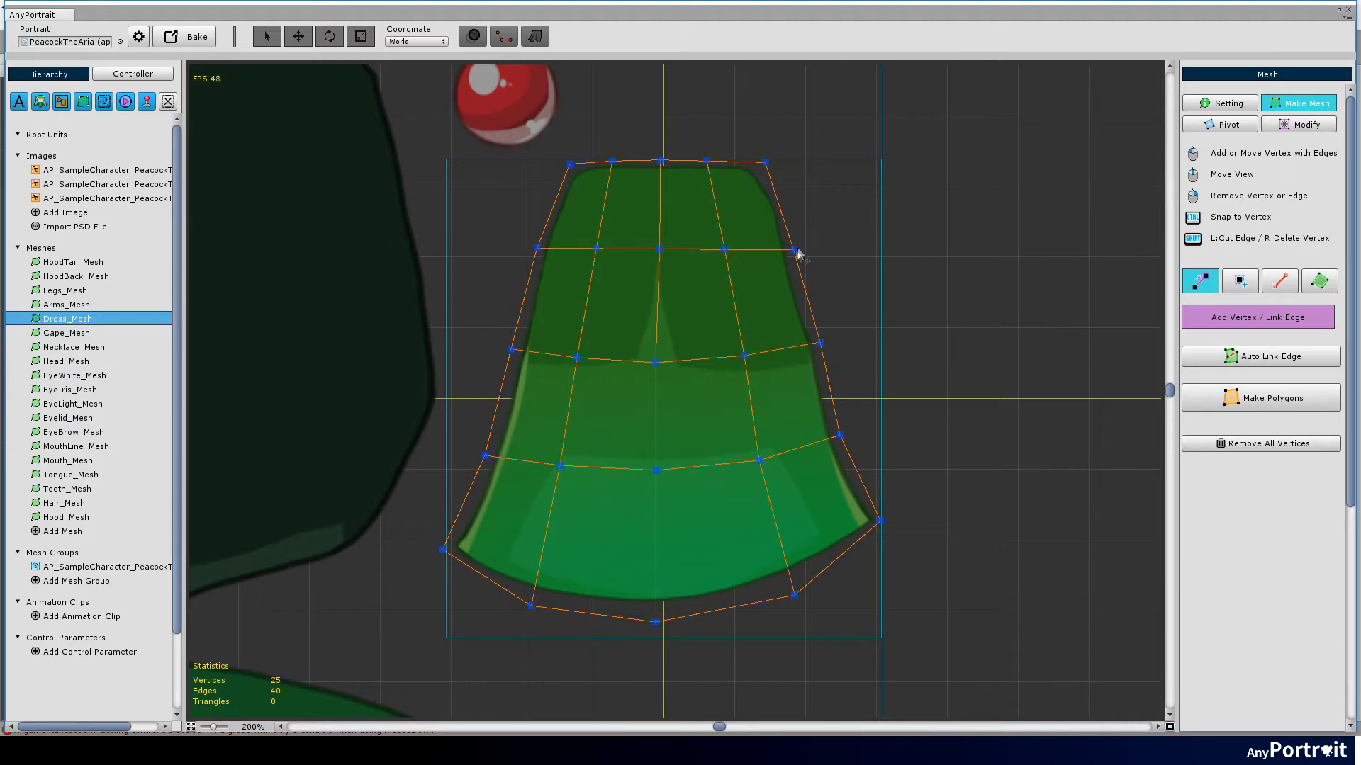
pyautogui.click(1273, 397)
# Switch to the cape mesh and outline the red collar with a closed chain of linked vertices
pyautogui.click(66, 332)
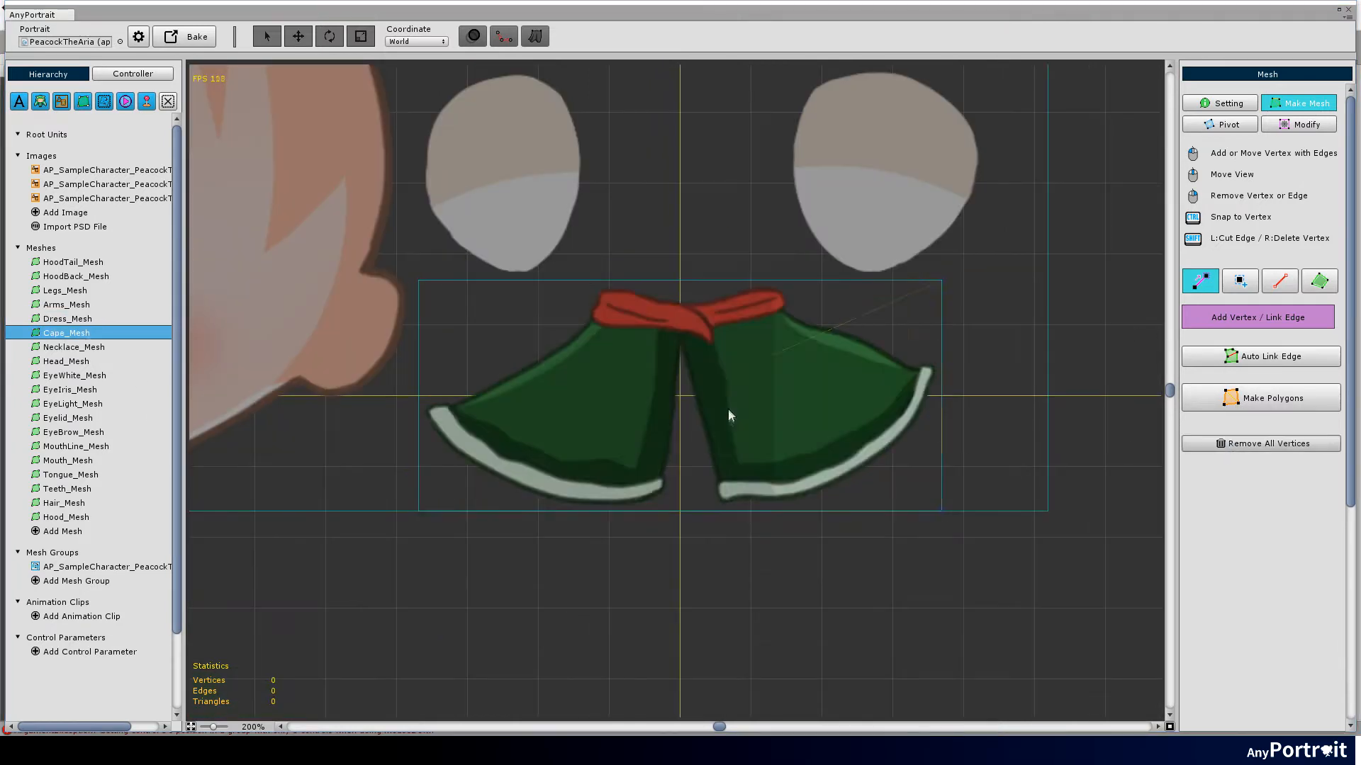
pyautogui.scroll(1, 729, 414)
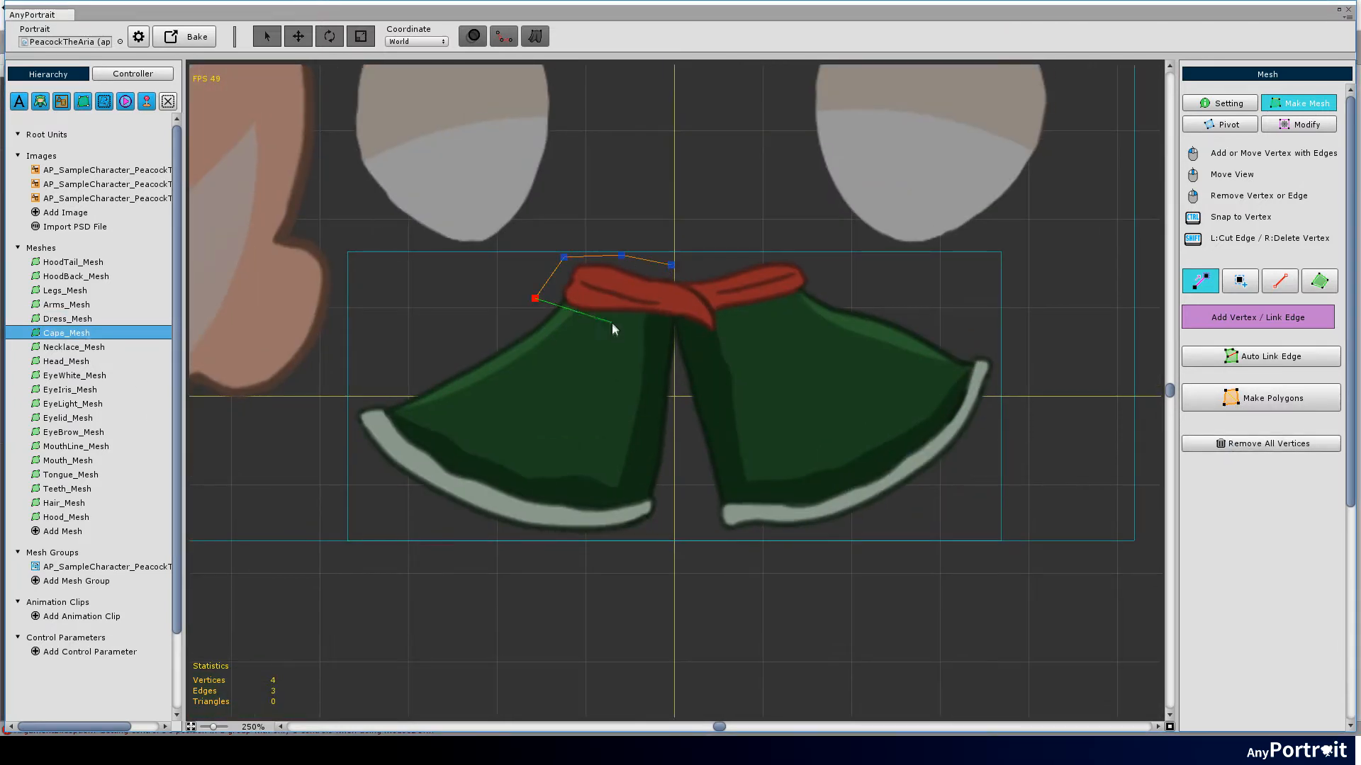
pyautogui.click(678, 338)
pyautogui.click(752, 323)
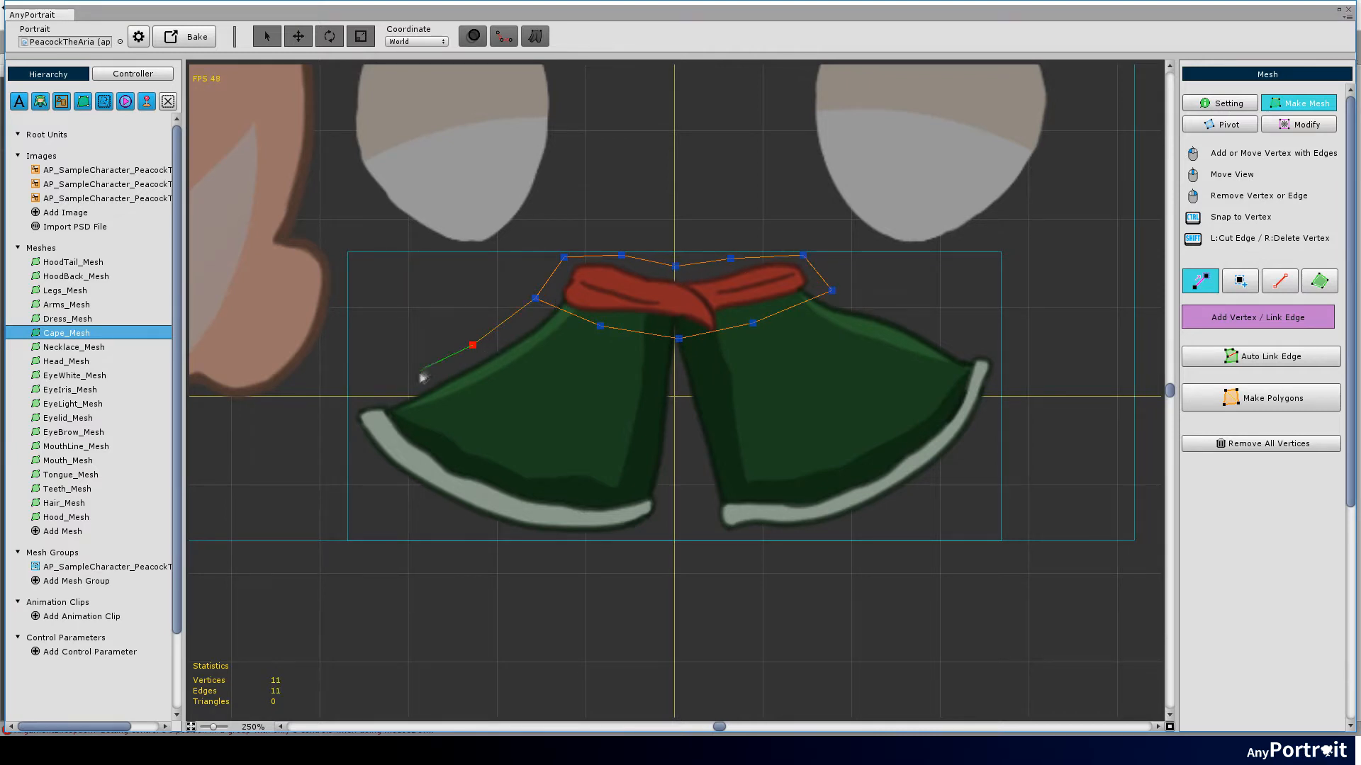
# Outline the cape's left half from the collar down its outer side, below the hem and back up the inner edge
pyautogui.scroll(1, 367, 454)
pyautogui.click(357, 439)
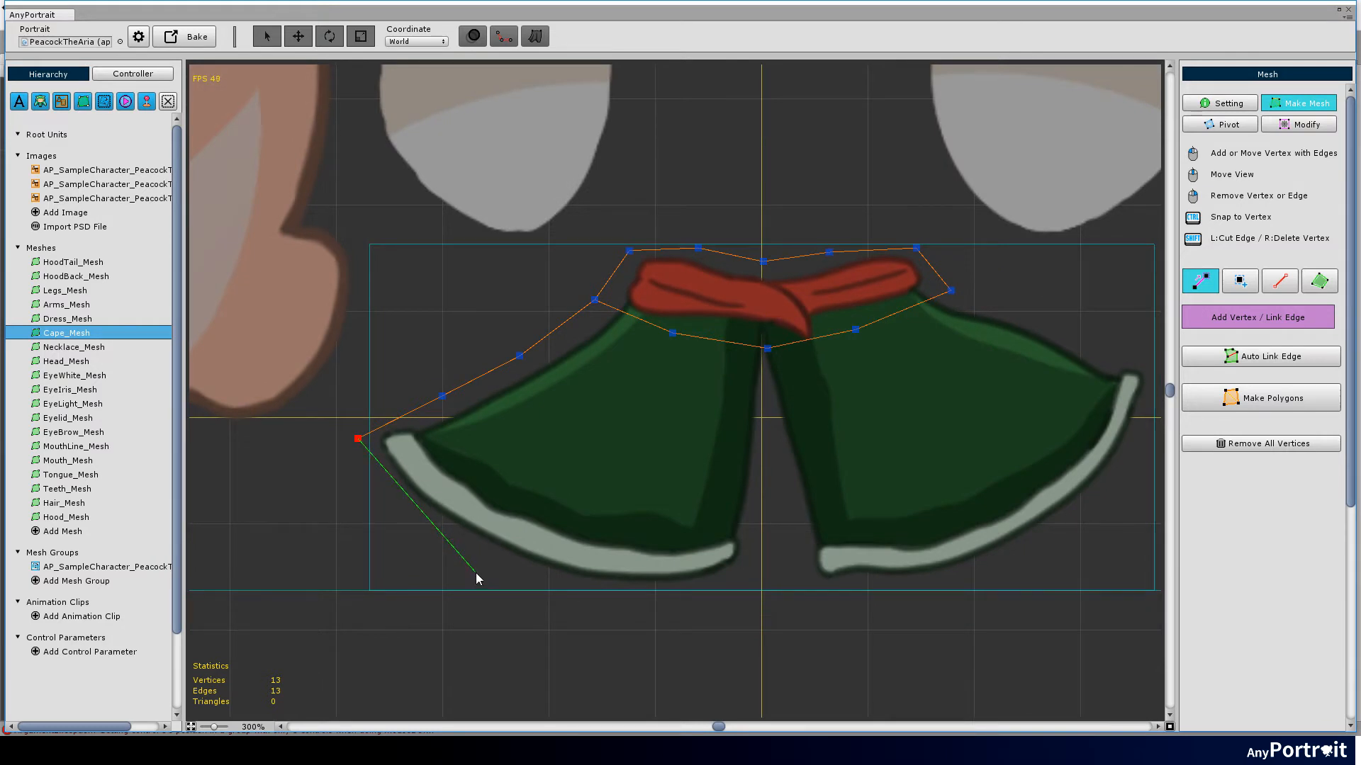
pyautogui.click(361, 440)
pyautogui.click(758, 588)
pyautogui.click(758, 489)
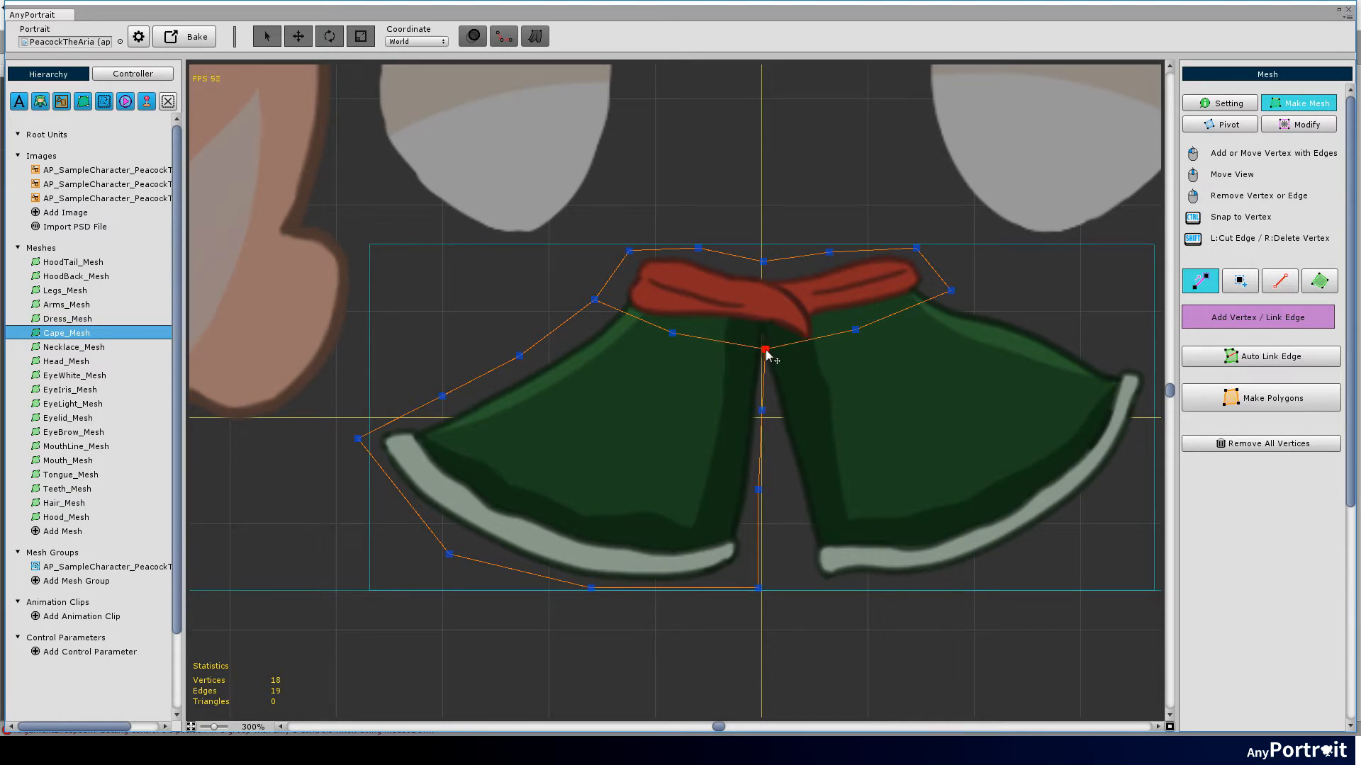
# Outline the cape's right half from the collar down its outer side and along below the hem, joining the centre line
pyautogui.scroll(3, 769, 365)
pyautogui.scroll(-2, 722, 284)
pyautogui.moveTo(719, 624); pyautogui.dragTo(730, 619)
pyautogui.moveTo(718, 491); pyautogui.dragTo(730, 496)
pyautogui.click(571, 282)
pyautogui.click(649, 301)
pyautogui.click(724, 306)
pyautogui.click(900, 265)
pyautogui.click(975, 226)
pyautogui.moveTo(904, 428); pyautogui.dragTo(745, 351)
pyautogui.click(574, 534)
pyautogui.scroll(-3, 608, 539)
pyautogui.click(921, 356)
# Link two rows of edges across the whole cape through the centre line vertices, from one outer side to the other
pyautogui.click(382, 345)
pyautogui.click(585, 390)
pyautogui.click(787, 307)
pyautogui.click(852, 333)
pyautogui.click(590, 458)
pyautogui.click(319, 378)
# Link columns of edges from the collar's lower vertices down to the hem vertices on both cape halves
pyautogui.click(538, 337)
pyautogui.click(442, 537)
pyautogui.rightClick(489, 499)
pyautogui.click(646, 332)
pyautogui.click(769, 532)
pyautogui.click(887, 449)
pyautogui.rightClick(829, 427)
# Link the collar's upper outline vertices to its lower ones with short edges across the red band
pyautogui.scroll(2, 503, 266)
pyautogui.click(486, 347)
pyautogui.click(544, 250)
pyautogui.click(553, 364)
pyautogui.click(619, 265)
pyautogui.click(619, 368)
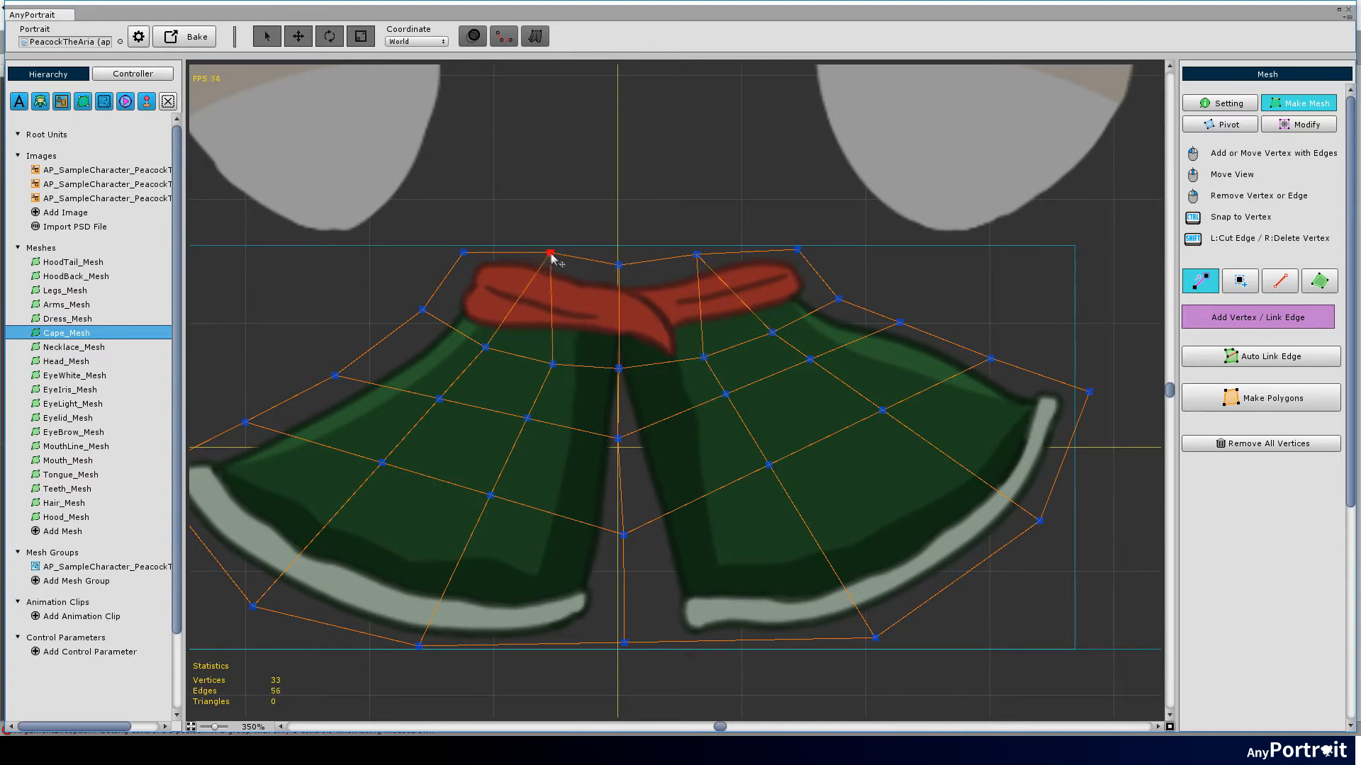
# Move the cape's inner vertices so both cross rows curve evenly with the hem, and make the polygons
pyautogui.scroll(-1, 495, 418)
pyautogui.moveTo(448, 401); pyautogui.dragTo(435, 420)
pyautogui.moveTo(523, 418); pyautogui.dragTo(523, 448)
pyautogui.moveTo(399, 457); pyautogui.dragTo(366, 491)
pyautogui.moveTo(492, 484); pyautogui.dragTo(481, 528)
pyautogui.moveTo(525, 447); pyautogui.dragTo(515, 444)
pyautogui.moveTo(605, 518); pyautogui.dragTo(605, 535)
pyautogui.moveTo(730, 458); pyautogui.dragTo(744, 512)
pyautogui.moveTo(827, 411); pyautogui.dragTo(860, 445)
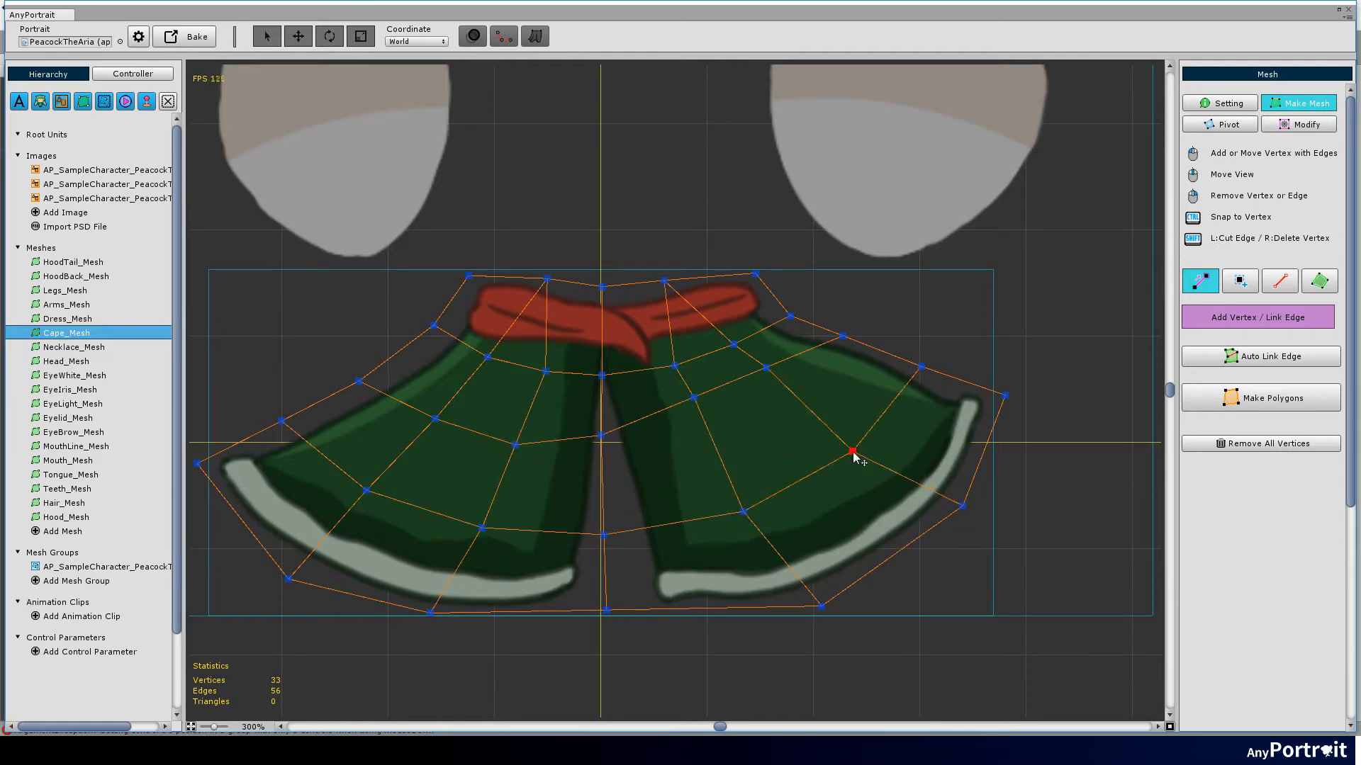
pyautogui.moveTo(694, 398); pyautogui.dragTo(702, 438)
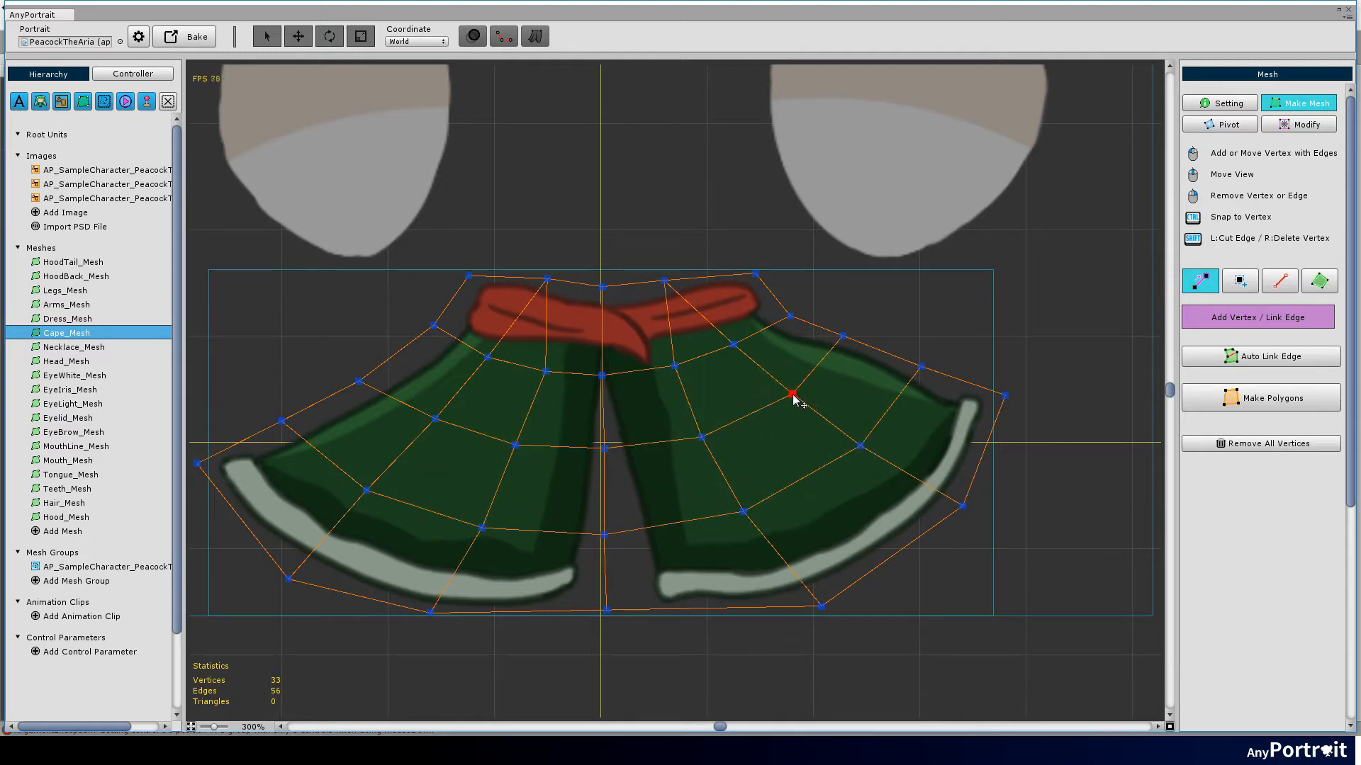
pyautogui.click(1272, 397)
# Switch to the head mesh and remove all its vertices
pyautogui.click(78, 348)
pyautogui.click(80, 361)
pyautogui.scroll(-7, 856, 386)
pyautogui.click(1280, 447)
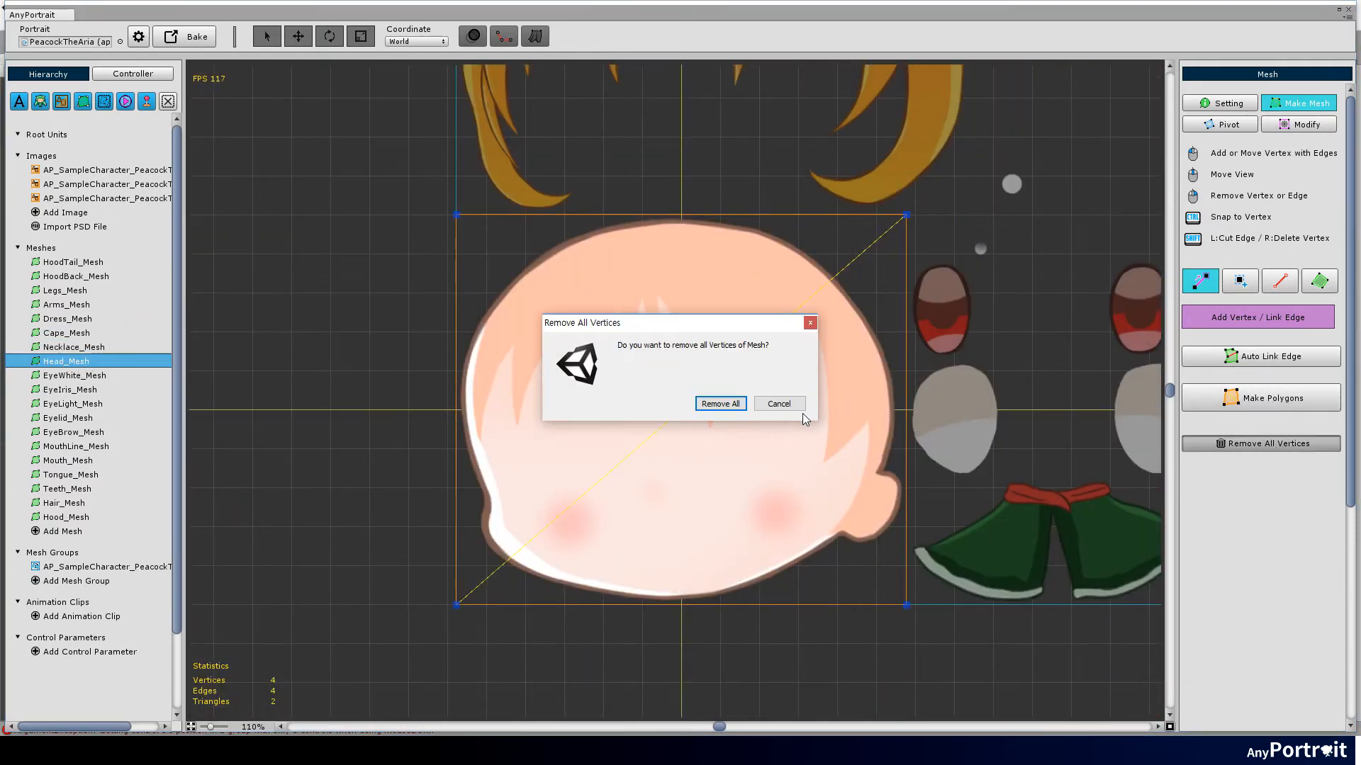
pyautogui.click(778, 403)
pyautogui.scroll(4, 742, 244)
pyautogui.click(1260, 444)
pyautogui.click(720, 403)
# Draw a vertical centre line of four linked vertices from above the crown to below the chin
pyautogui.scroll(4, 693, 90)
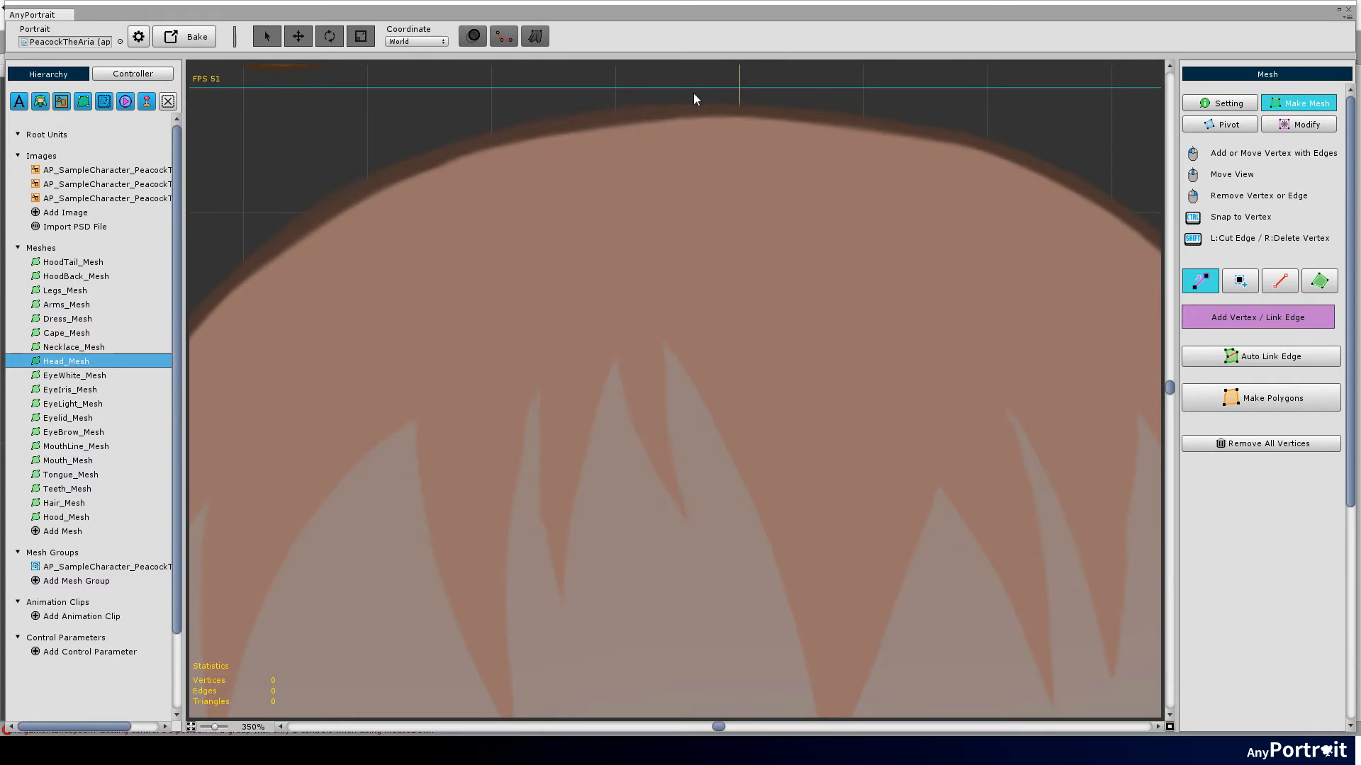
pyautogui.click(693, 90)
pyautogui.scroll(-5, 673, 350)
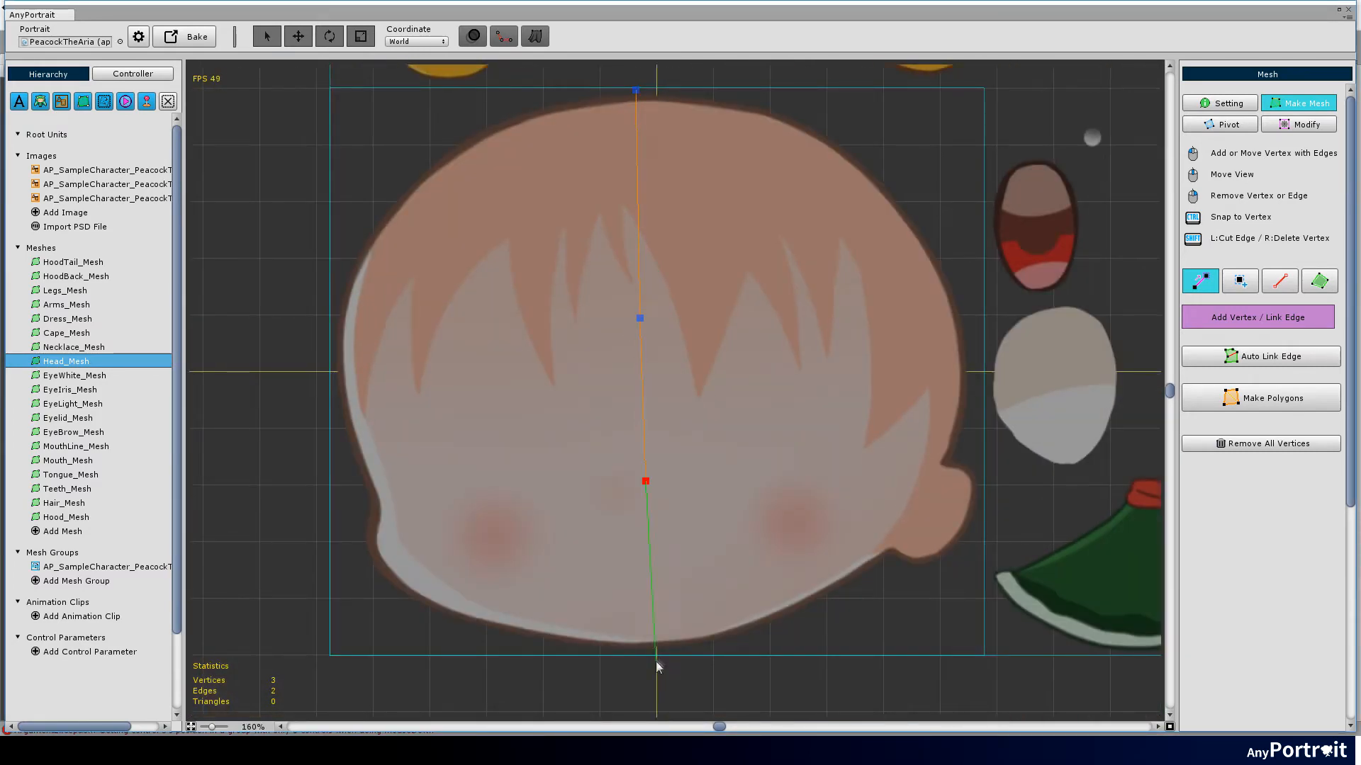
pyautogui.scroll(3, 660, 655)
pyautogui.click(655, 680)
# Outline the head's right half with linked vertices from the chin around the ear up to the crown
pyautogui.scroll(-3, 656, 680)
pyautogui.moveTo(860, 679); pyautogui.dragTo(559, 632)
pyautogui.click(552, 614)
pyautogui.click(662, 548)
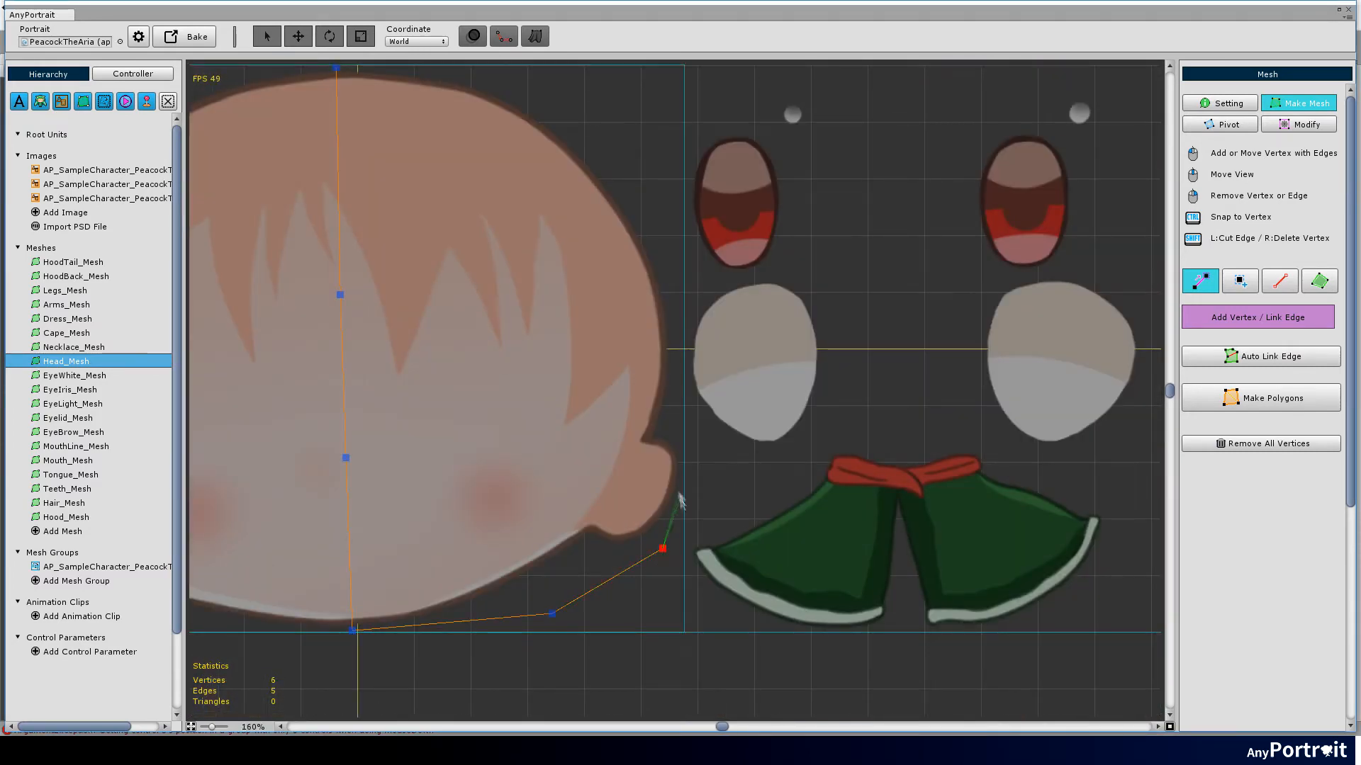
pyautogui.scroll(5, 678, 472)
pyautogui.click(695, 434)
pyautogui.scroll(-5, 695, 435)
pyautogui.moveTo(695, 434); pyautogui.dragTo(726, 522)
pyautogui.click(712, 319)
pyautogui.moveTo(712, 319); pyautogui.dragTo(834, 429)
pyautogui.click(764, 297)
pyautogui.click(626, 248)
pyautogui.click(497, 248)
# Outline the head's left half with linked vertices from the crown down past the cheek to the chin
pyautogui.click(316, 263)
pyautogui.moveTo(316, 264); pyautogui.dragTo(468, 238)
pyautogui.click(365, 355)
pyautogui.scroll(4, 344, 445)
pyautogui.click(349, 480)
pyautogui.scroll(-6, 350, 483)
pyautogui.moveTo(349, 484); pyautogui.dragTo(433, 353)
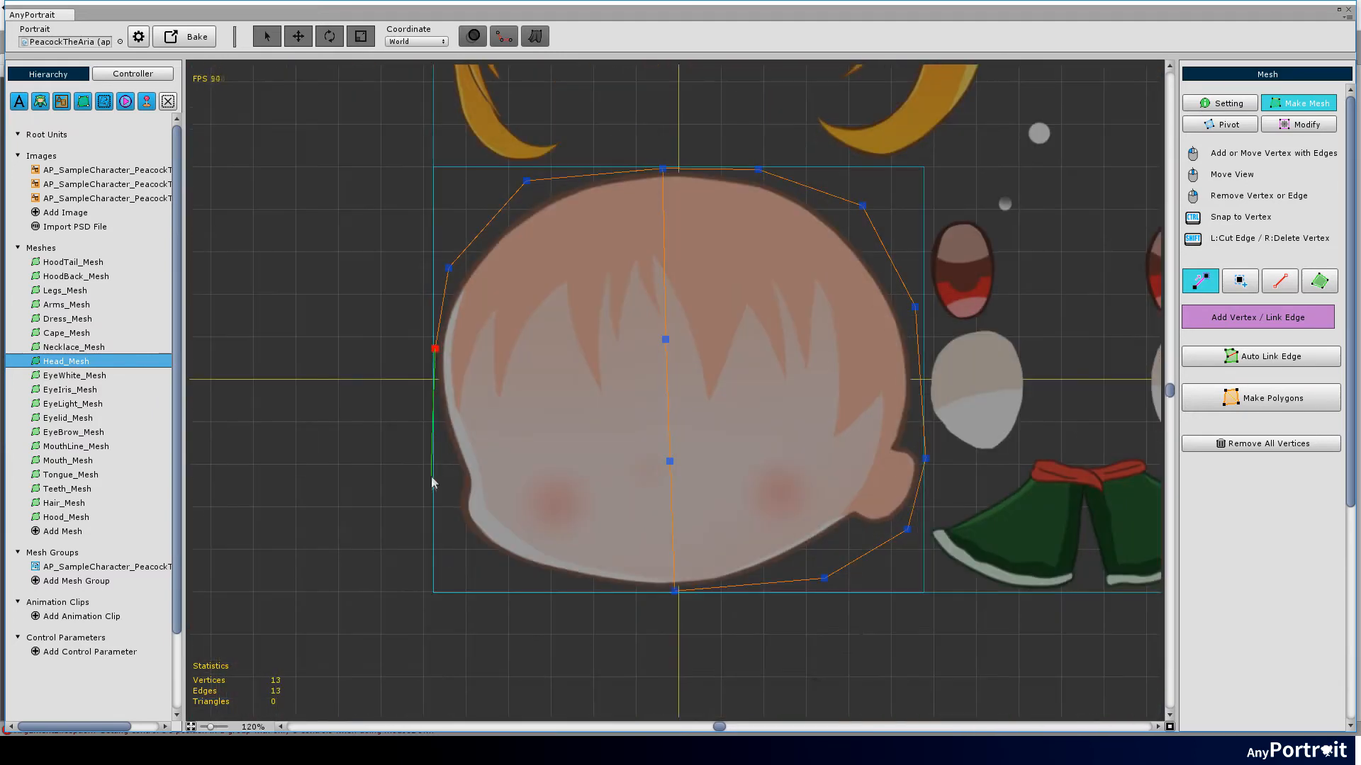
pyautogui.click(471, 558)
pyautogui.click(571, 588)
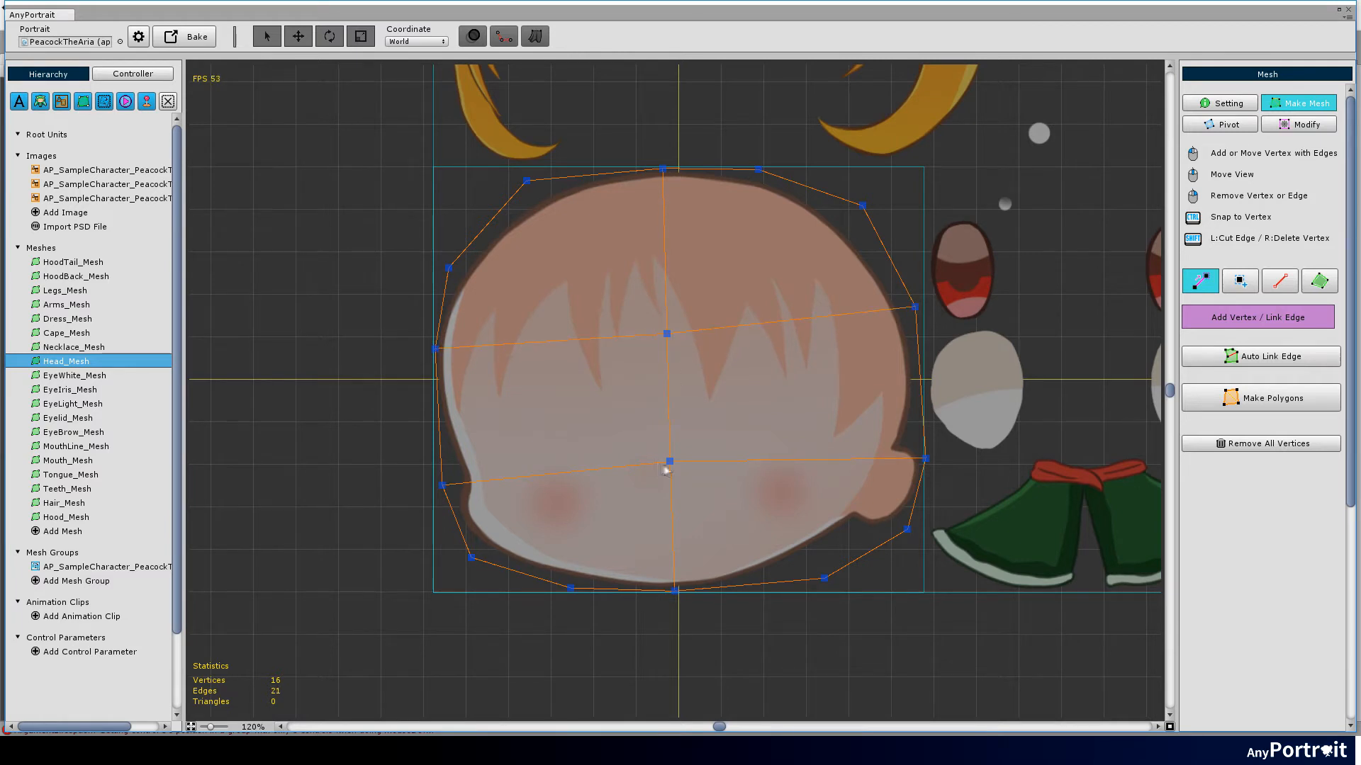
# Link columns of edges from the upper to the lower outline on both sides of the face, crossing the two rows
pyautogui.click(759, 170)
pyautogui.click(783, 321)
pyautogui.click(807, 466)
pyautogui.click(824, 579)
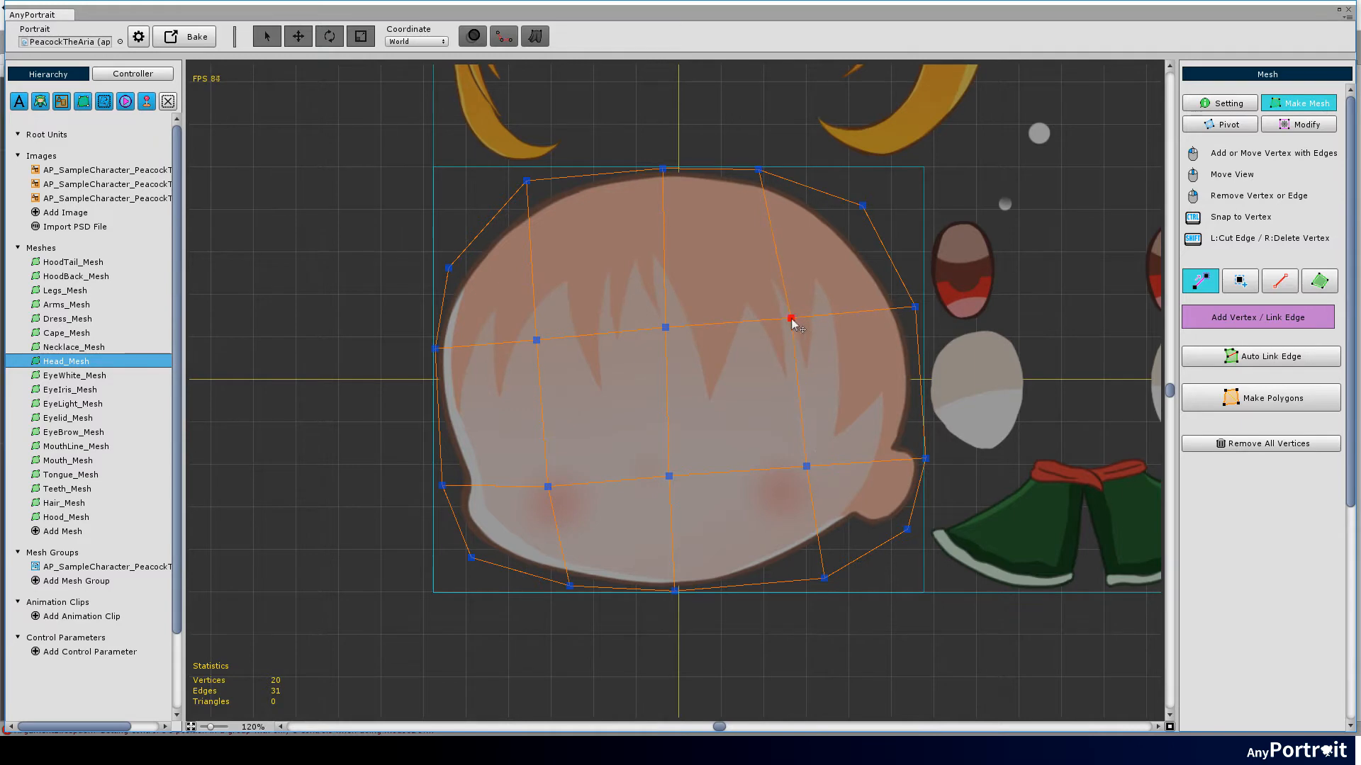
# Switch to the EyeWhite mesh and remove all its vertices
pyautogui.click(67, 376)
pyautogui.scroll(4, 671, 342)
pyautogui.click(1234, 445)
pyautogui.click(721, 404)
# Outline the left eye white with a closed chain of eight vertices and divide it with two crossing edges
pyautogui.scroll(2, 452, 412)
pyautogui.click(475, 246)
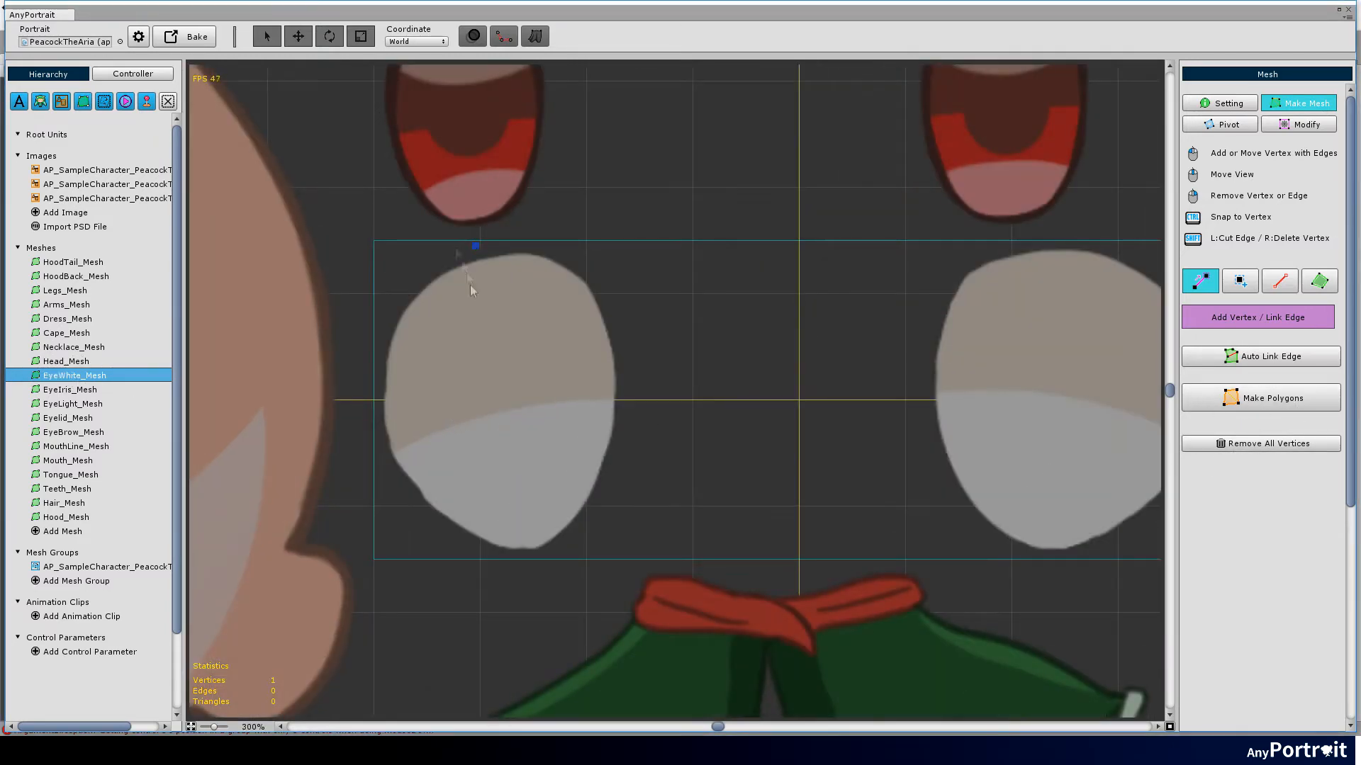
pyautogui.click(383, 302)
pyautogui.click(376, 450)
pyautogui.click(447, 544)
pyautogui.click(582, 246)
pyautogui.click(475, 246)
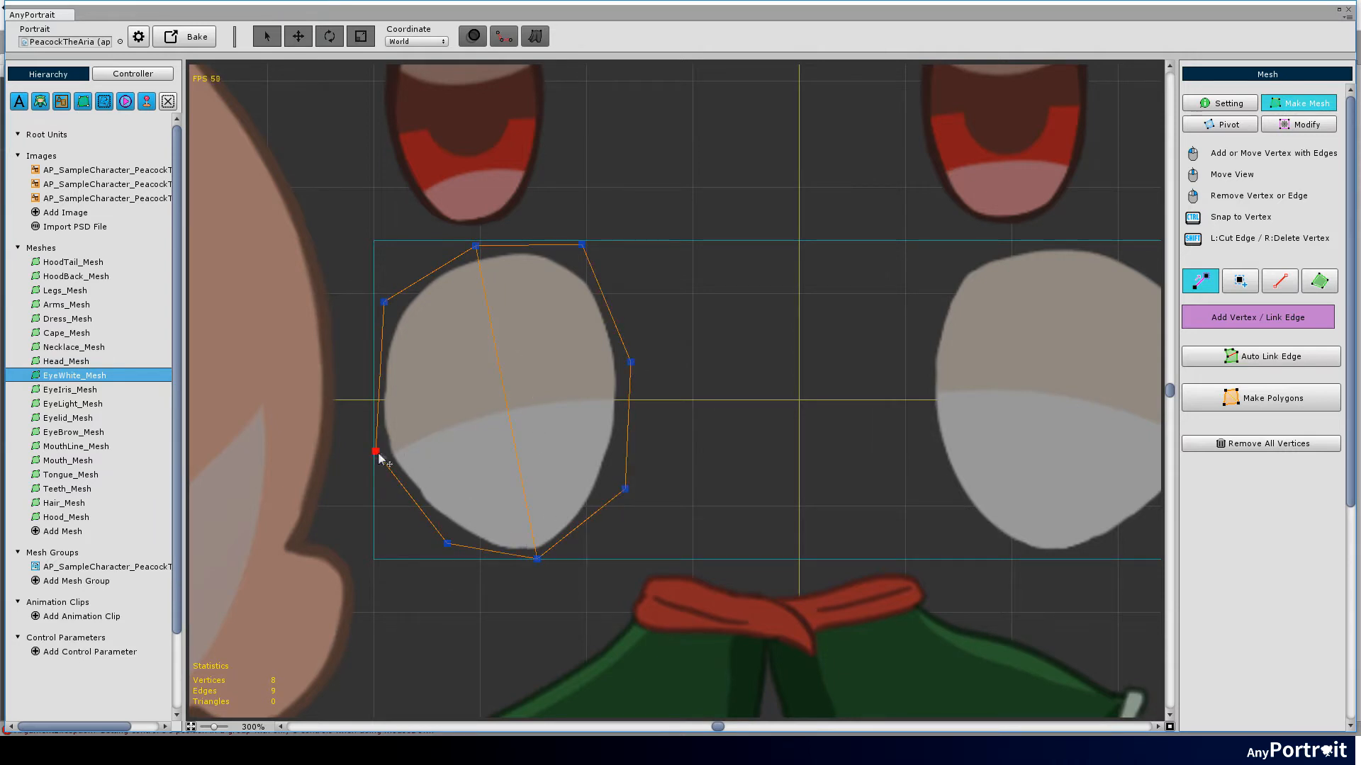
pyautogui.click(506, 406)
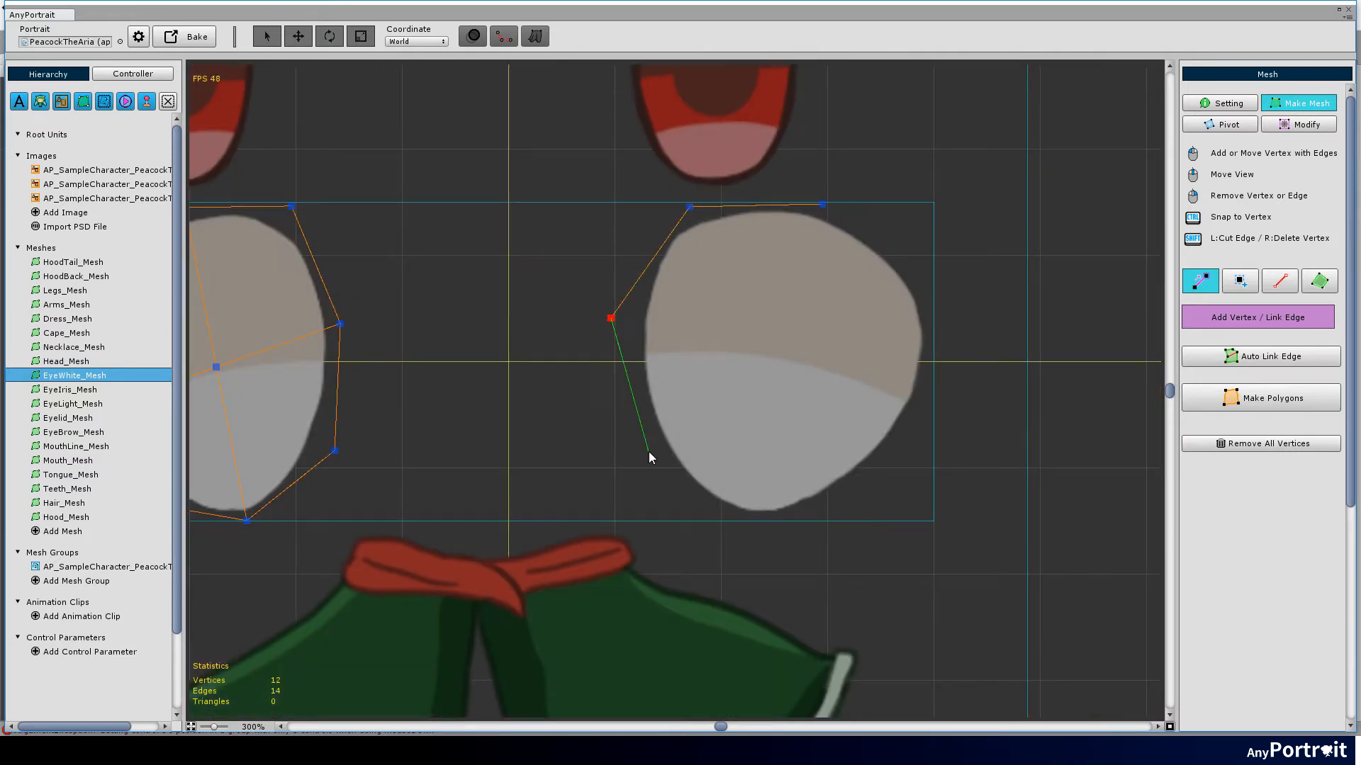
# Outline the right eye white with linked vertices, divide it with two crossing edges and make the polygons
pyautogui.moveTo(733, 521); pyautogui.dragTo(741, 532)
pyautogui.click(920, 265)
pyautogui.click(822, 205)
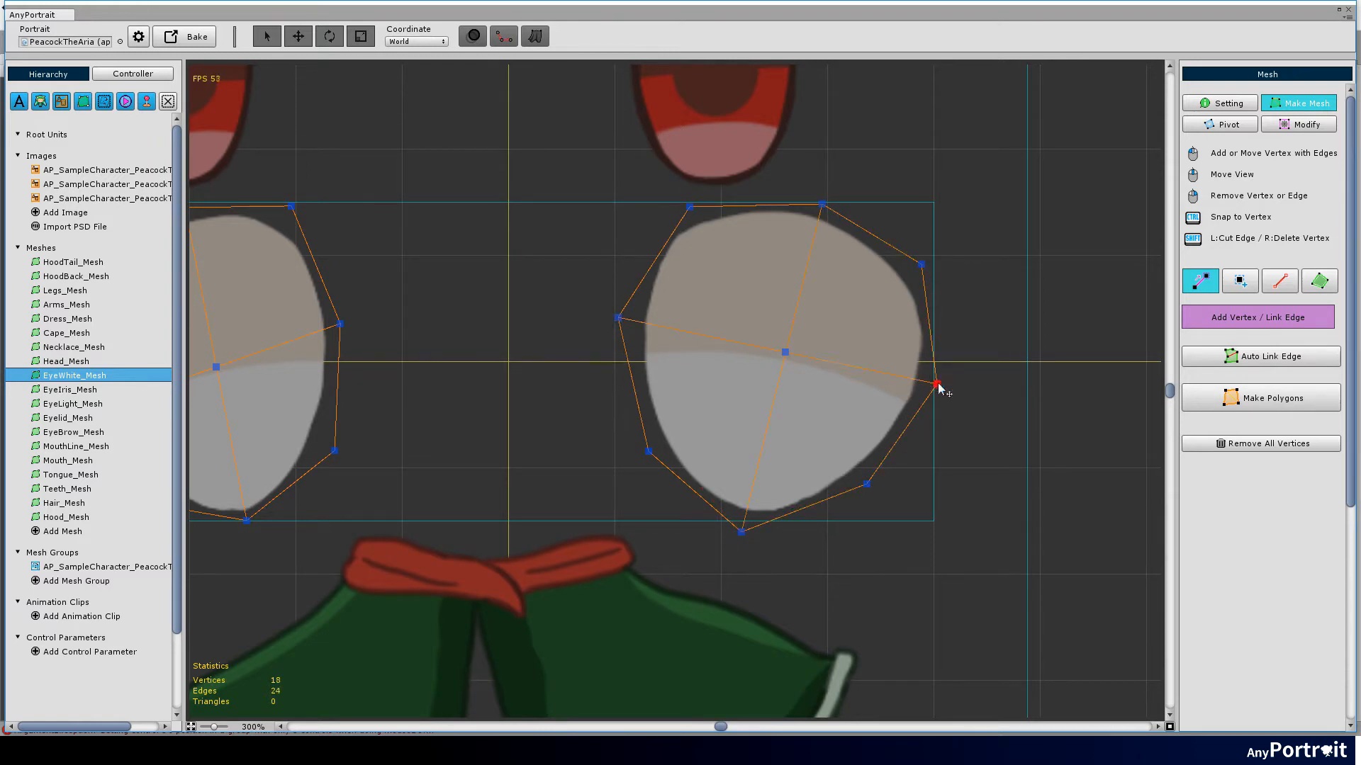
pyautogui.click(937, 383)
pyautogui.click(1260, 397)
# Switch to the EyeIris mesh and remove all its vertices
pyautogui.scroll(-4, 716, 368)
pyautogui.click(69, 389)
pyautogui.click(1260, 443)
pyautogui.click(705, 408)
# Outline the left iris with a closed chain of eight vertices and divide it with a vertical and a horizontal edge
pyautogui.scroll(4, 511, 370)
pyautogui.click(515, 264)
pyautogui.click(425, 307)
pyautogui.click(619, 534)
pyautogui.click(634, 412)
pyautogui.click(592, 268)
pyautogui.click(515, 265)
pyautogui.click(540, 571)
pyautogui.click(424, 447)
pyautogui.click(633, 412)
# Outline the right iris with a closed chain, divide it with two crossing edges and make the polygons
pyautogui.moveTo(843, 441); pyautogui.dragTo(615, 414)
pyautogui.click(836, 258)
pyautogui.click(810, 416)
pyautogui.click(856, 511)
pyautogui.moveTo(858, 516); pyautogui.dragTo(853, 523)
pyautogui.click(928, 546)
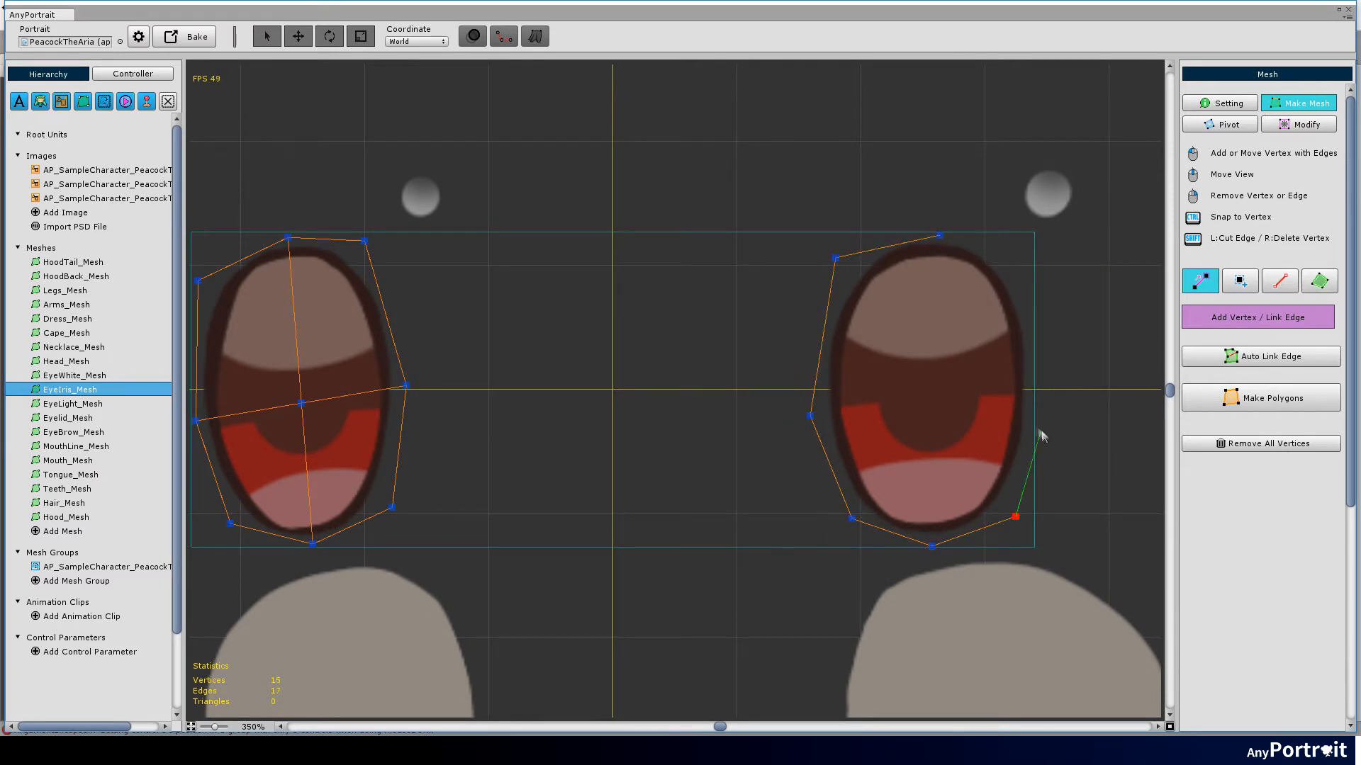
pyautogui.click(932, 546)
pyautogui.rightClick(919, 527)
pyautogui.click(810, 416)
pyautogui.click(1036, 397)
pyautogui.click(1273, 407)
# Switch to the EyeLight mesh and remove all its vertices
pyautogui.click(95, 404)
pyautogui.moveTo(1094, 414); pyautogui.dragTo(1318, 457)
pyautogui.click(1296, 443)
pyautogui.click(698, 413)
# Outline the left eye's two highlights together with a closed chain of six vertices
pyautogui.click(620, 312)
pyautogui.click(490, 579)
pyautogui.click(428, 576)
pyautogui.click(428, 507)
pyautogui.click(528, 286)
pyautogui.click(596, 282)
# Outline the right eye's two highlights together with a closed chain of six vertices and make the polygons
pyautogui.moveTo(596, 287); pyautogui.dragTo(236, 238)
pyautogui.click(810, 234)
pyautogui.click(678, 482)
pyautogui.click(682, 528)
pyautogui.click(756, 525)
pyautogui.click(896, 290)
pyautogui.click(888, 243)
pyautogui.click(810, 235)
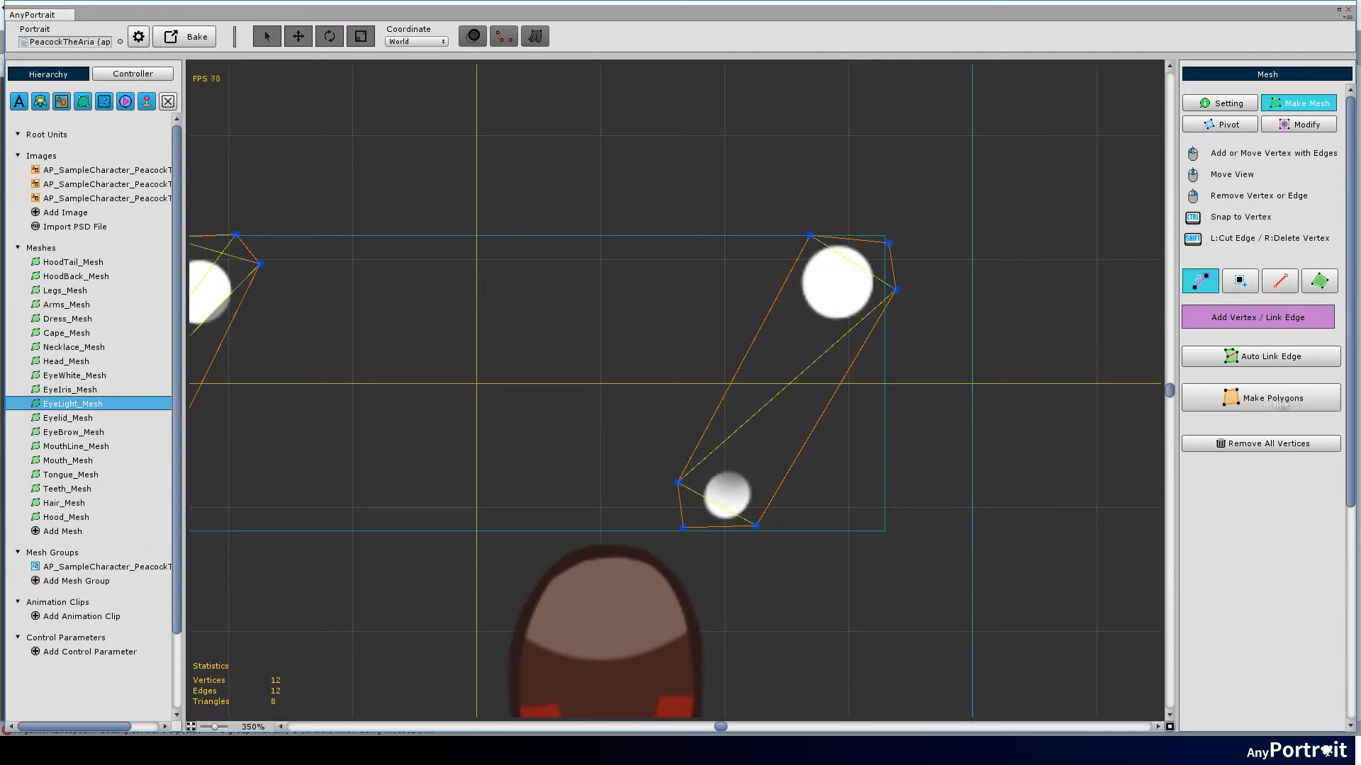
# Try to turn the inner diagonal edge of the left highlights' polygon, and try to remove that polygon
pyautogui.moveTo(264, 357); pyautogui.dragTo(702, 365)
pyautogui.scroll(1, 702, 366)
pyautogui.click(1279, 280)
pyautogui.click(595, 299)
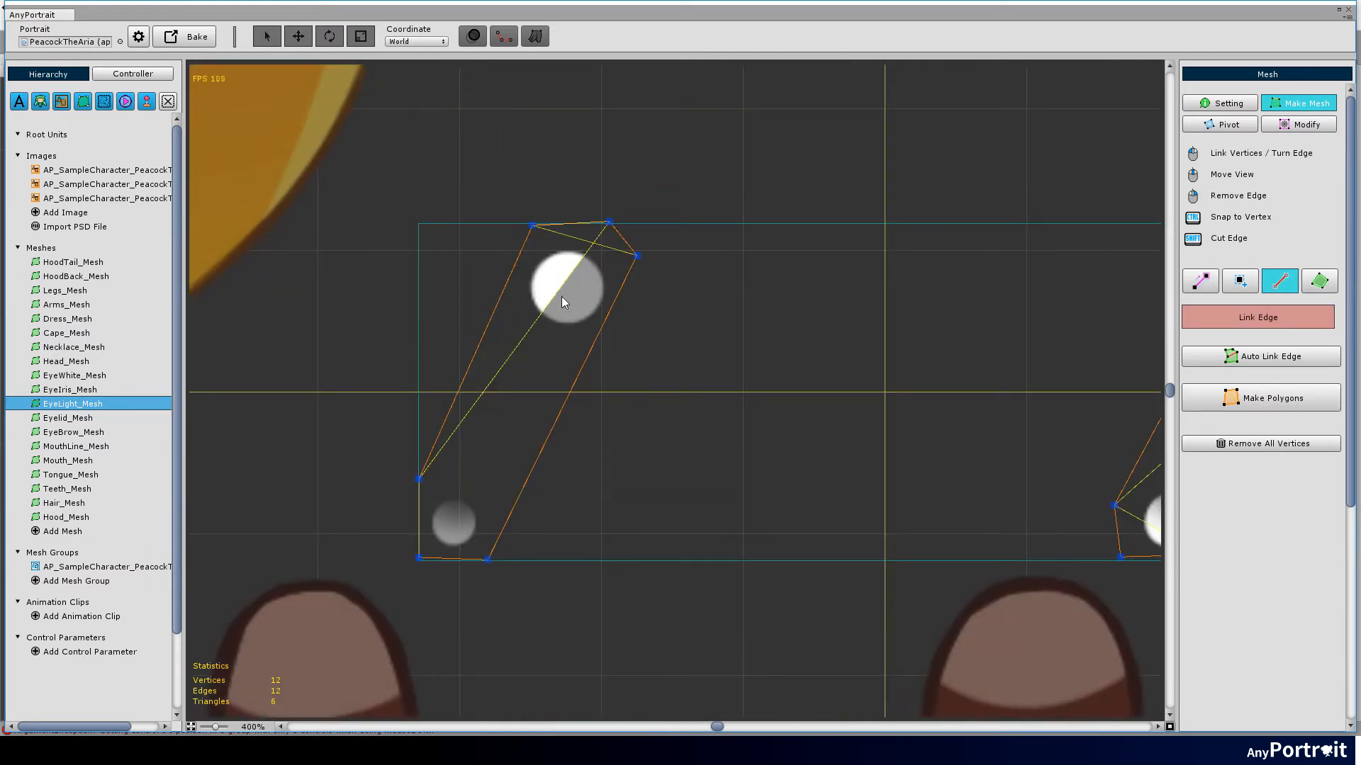
pyautogui.click(569, 243)
pyautogui.click(1318, 281)
pyautogui.click(557, 332)
pyautogui.rightClick(562, 336)
# Link a long diagonal edge between the upper and lower highlight in both eyes' outlines
pyautogui.click(1199, 281)
pyautogui.click(418, 479)
pyautogui.click(637, 256)
pyautogui.moveTo(836, 367); pyautogui.dragTo(375, 333)
pyautogui.scroll(1, 376, 333)
pyautogui.click(962, 240)
pyautogui.click(681, 488)
pyautogui.scroll(-1, 553, 419)
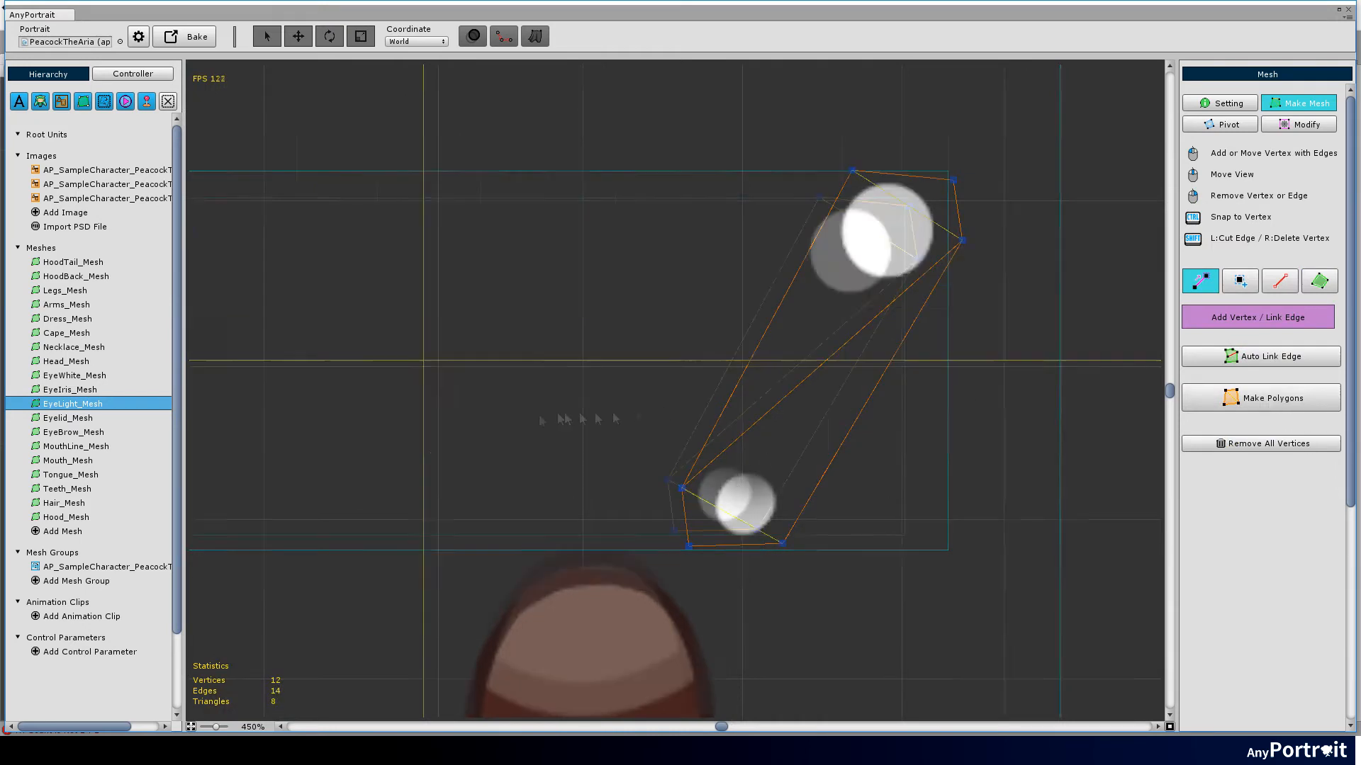
# Remove all existing vertices from the Eyelid mesh
pyautogui.scroll(-2, 616, 419)
pyautogui.click(68, 417)
pyautogui.scroll(2, 568, 407)
pyautogui.click(1237, 444)
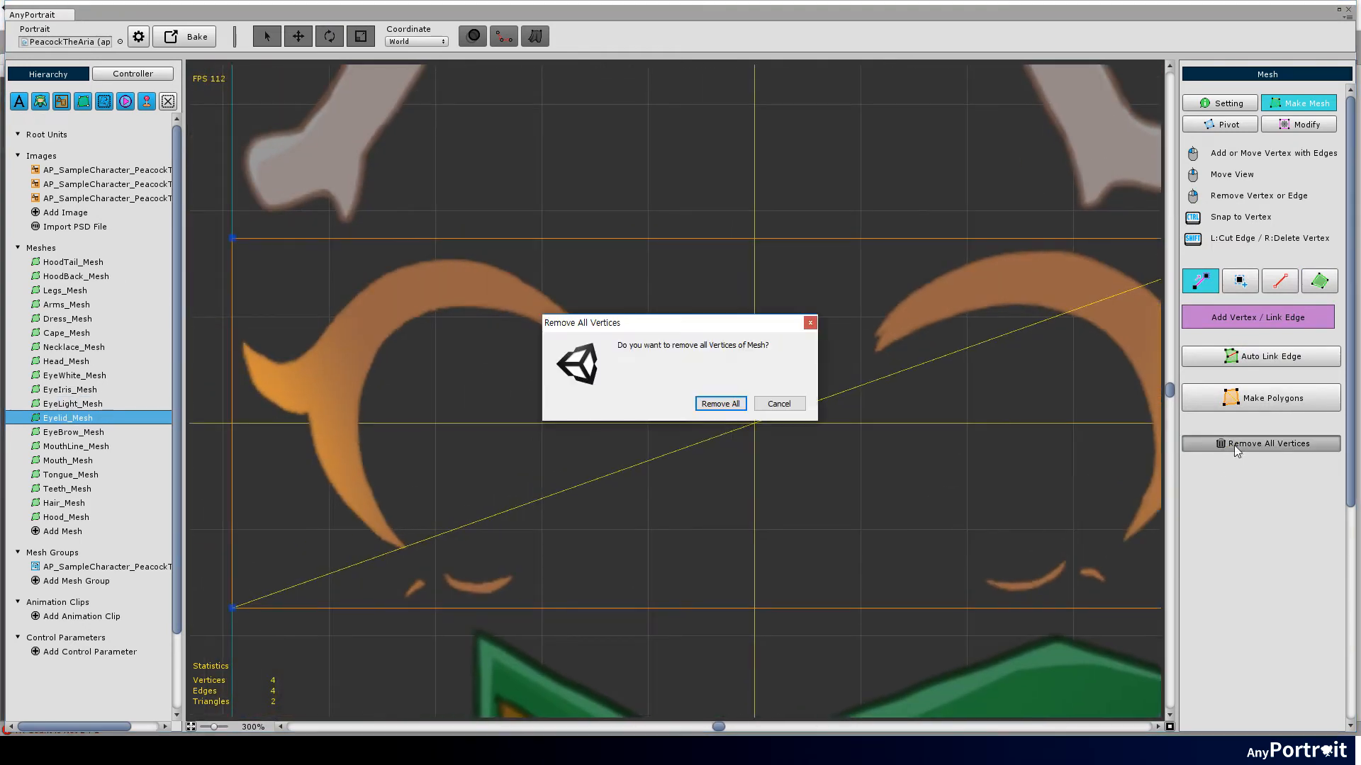
pyautogui.click(720, 403)
# Outline the left eyelid's crescent with a closed chain of eleven vertices along its outer and inner curves
pyautogui.click(620, 379)
pyautogui.click(582, 249)
pyautogui.click(389, 246)
pyautogui.click(235, 331)
pyautogui.click(234, 504)
pyautogui.click(374, 604)
pyautogui.click(442, 516)
pyautogui.click(388, 448)
pyautogui.click(404, 365)
pyautogui.click(447, 331)
pyautogui.click(537, 349)
pyautogui.click(620, 380)
# Link cross edges between the left eyelid's inner and outer vertices, and extend the outline around the lower lash with two more vertices
pyautogui.click(536, 349)
pyautogui.keyDown('ctrl'); pyautogui.click(576, 279); pyautogui.keyUp('ctrl')
pyautogui.click(447, 331)
pyautogui.keyDown('ctrl'); pyautogui.click(398, 284); pyautogui.keyUp('ctrl')
pyautogui.click(406, 368)
pyautogui.keyDown('ctrl'); pyautogui.click(280, 409); pyautogui.keyUp('ctrl')
pyautogui.click(388, 451)
pyautogui.keyDown('ctrl'); pyautogui.click(235, 504); pyautogui.keyUp('ctrl')
pyautogui.click(374, 604)
pyautogui.click(442, 516)
pyautogui.rightClick(496, 516)
# Start the right eyelid's outline with four linked vertices from its inner tip over the top to its outer corner
pyautogui.moveTo(830, 523); pyautogui.dragTo(771, 504)
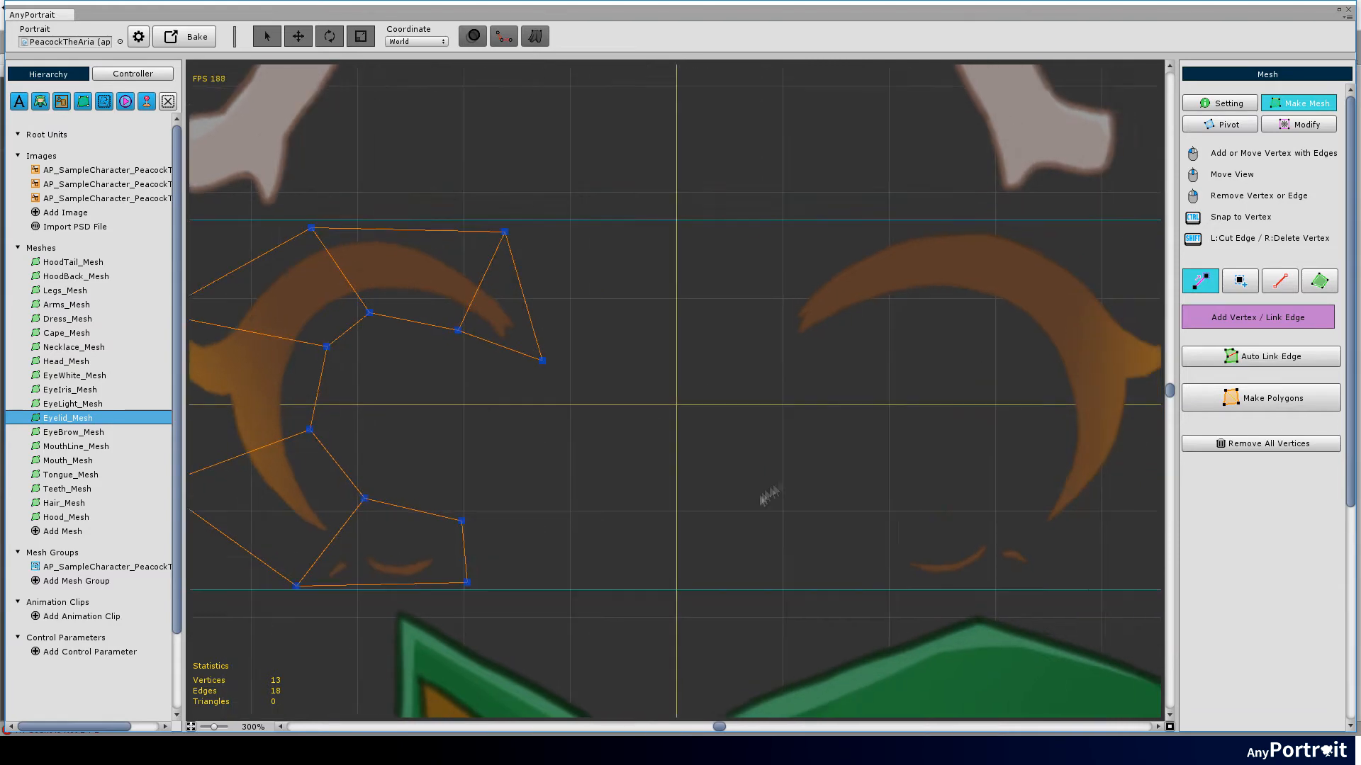
pyautogui.scroll(-1, 771, 504)
pyautogui.click(769, 381)
pyautogui.click(787, 289)
pyautogui.click(934, 267)
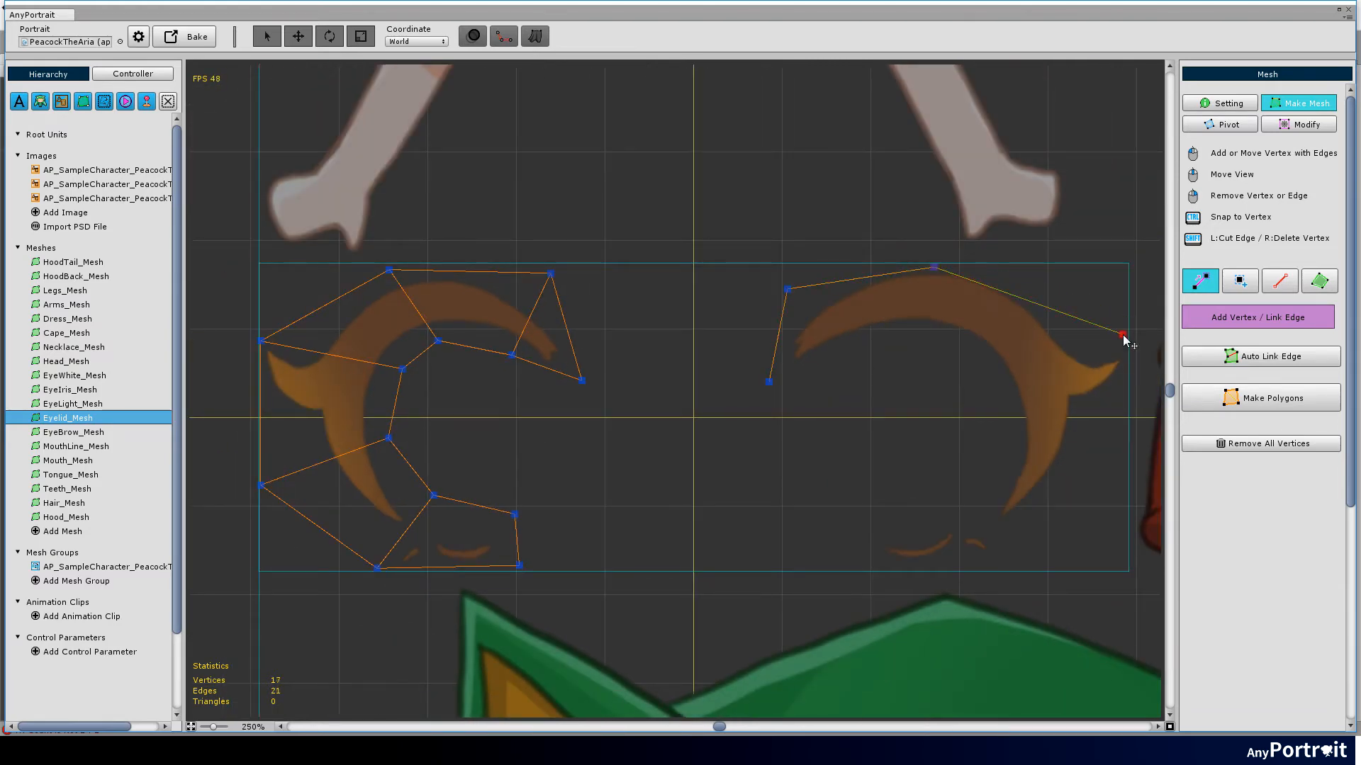
pyautogui.click(1122, 334)
pyautogui.rightClick(1122, 335)
# Reposition the right eyelid's outer corner vertex and extend the outline with two vertices down to the lower lash
pyautogui.moveTo(1122, 334); pyautogui.dragTo(1024, 343)
pyautogui.scroll(3, 1024, 344)
pyautogui.moveTo(724, 236); pyautogui.dragTo(766, 231)
pyautogui.moveTo(488, 271); pyautogui.dragTo(524, 258)
pyautogui.moveTo(767, 231); pyautogui.dragTo(802, 228)
pyautogui.scroll(-3, 879, 252)
pyautogui.moveTo(970, 309); pyautogui.dragTo(978, 323)
pyautogui.scroll(-2, 945, 460)
pyautogui.click(942, 456)
pyautogui.click(868, 521)
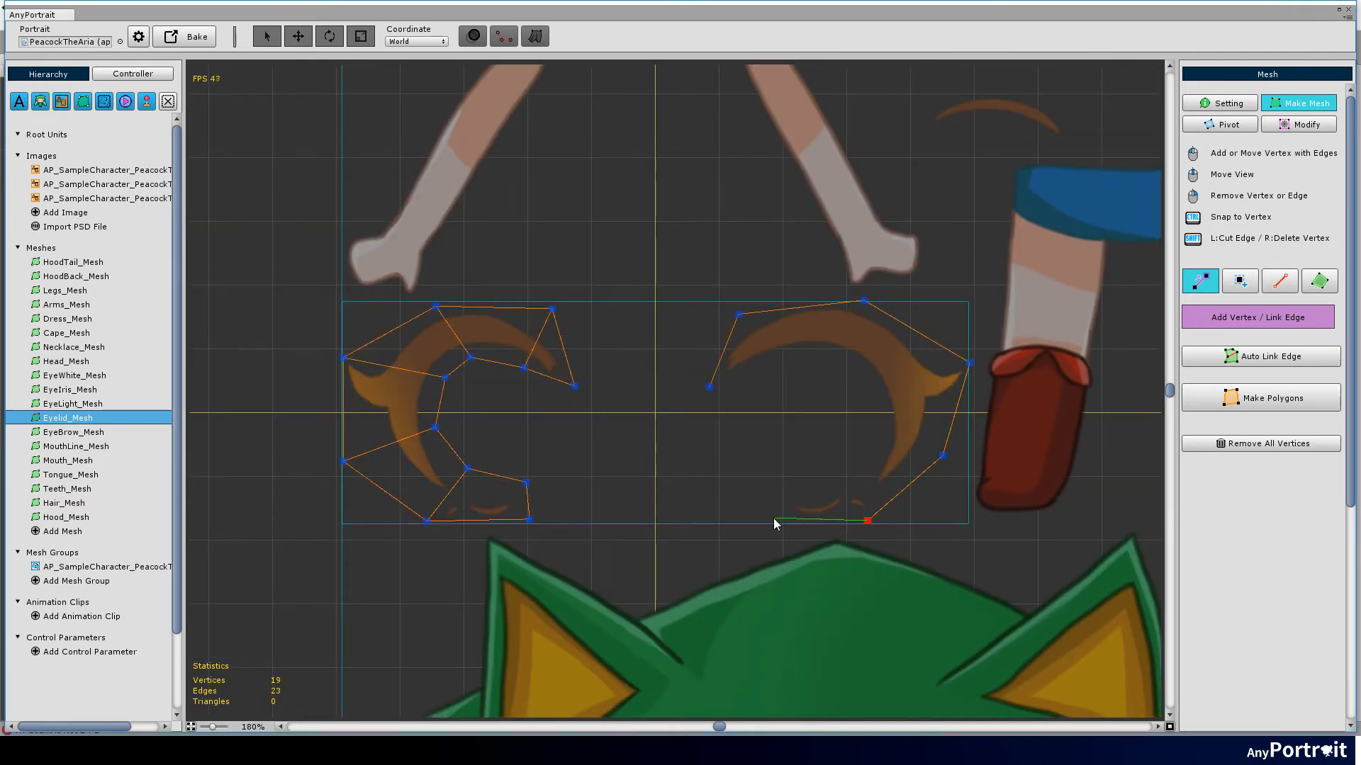
# Add the right eyelid's inner curve with cross edges to the outer vertices, and make the Eyelid mesh's polygons
pyautogui.click(739, 313)
pyautogui.click(765, 361)
pyautogui.click(842, 360)
pyautogui.click(864, 301)
pyautogui.click(969, 362)
pyautogui.click(872, 437)
pyautogui.click(867, 520)
pyautogui.click(1260, 397)
# Remove all existing vertices from the EyeBrow mesh
pyautogui.click(114, 432)
pyautogui.scroll(5, 590, 415)
pyautogui.click(1259, 443)
pyautogui.click(723, 408)
# Outline the left eyebrow with a closed chain of ten vertices
pyautogui.scroll(-2, 720, 418)
pyautogui.scroll(3, 430, 400)
pyautogui.click(402, 421)
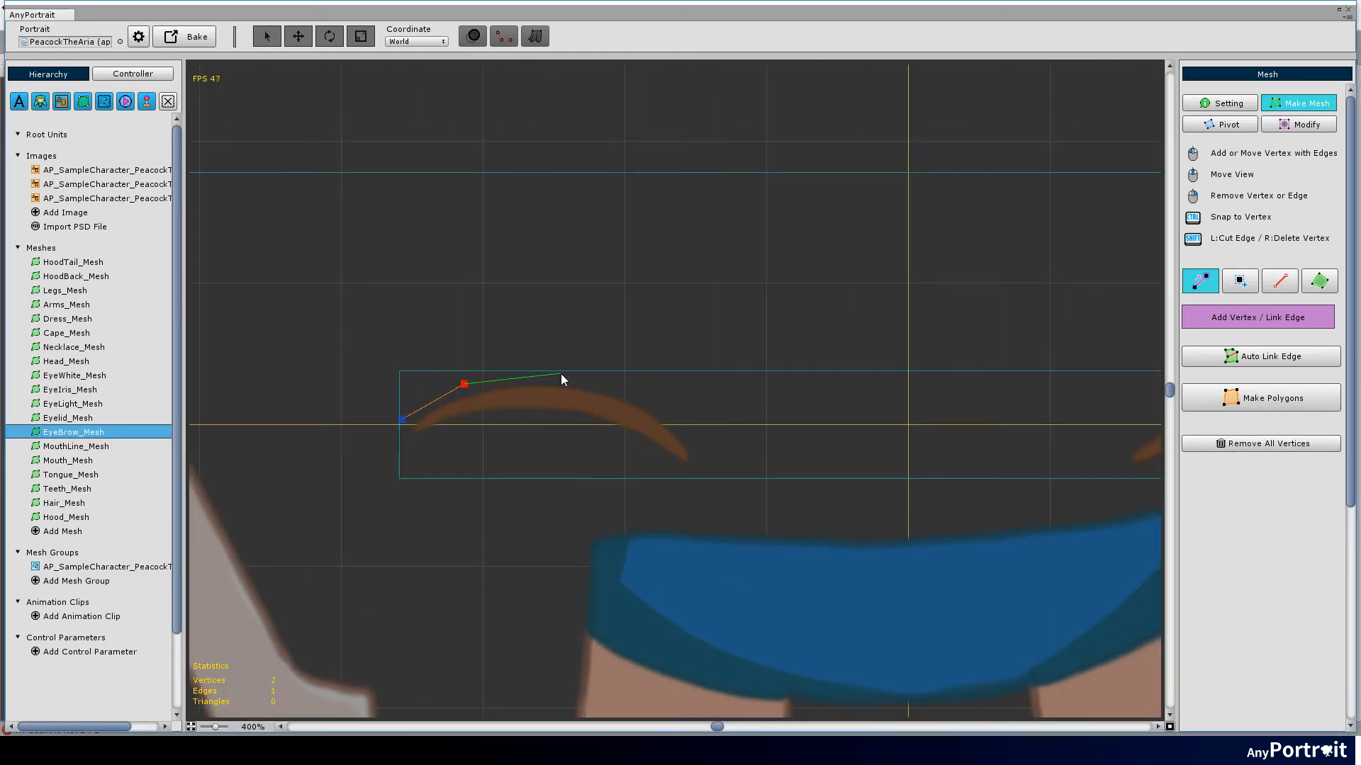
pyautogui.click(686, 478)
pyautogui.click(619, 442)
pyautogui.click(555, 419)
pyautogui.click(482, 424)
pyautogui.click(418, 453)
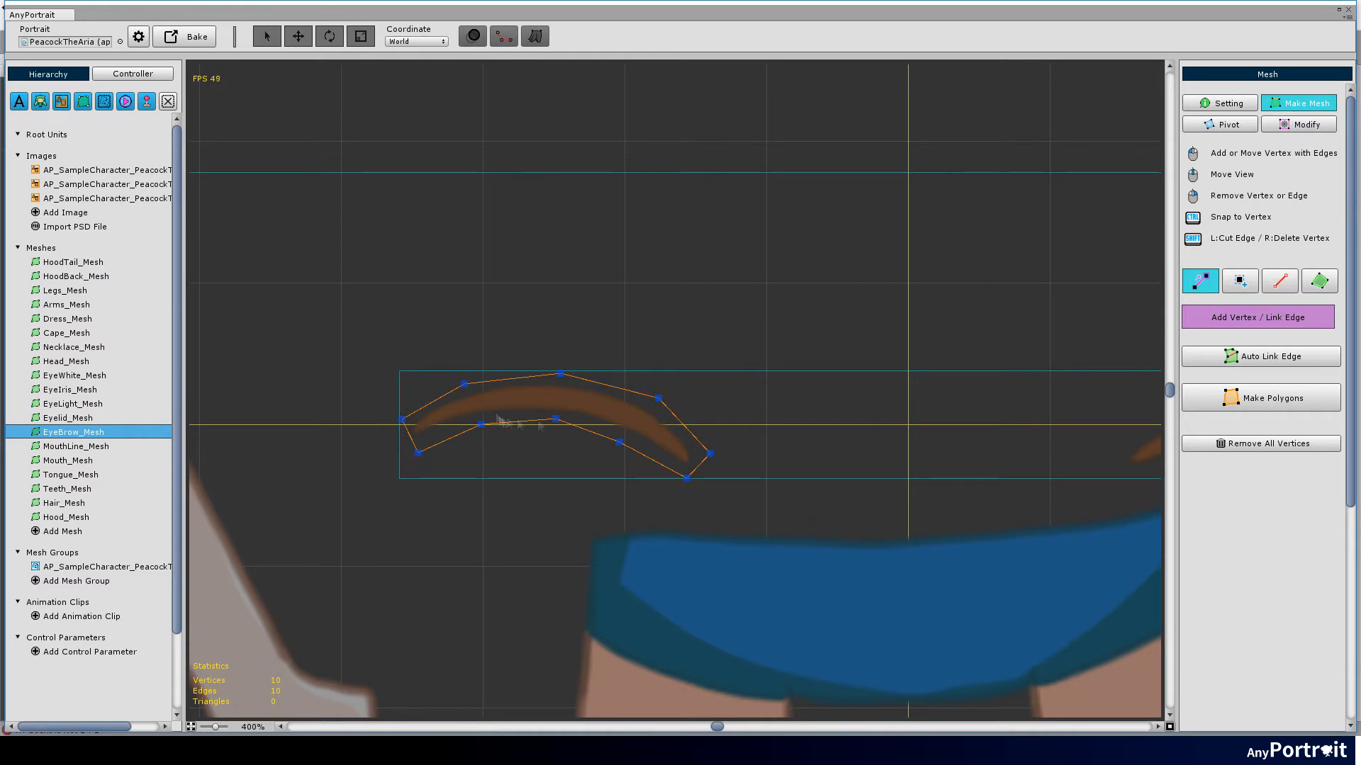
# Outline the right eyebrow with a matching closed chain of ten vertices
pyautogui.moveTo(1006, 387); pyautogui.dragTo(701, 365)
pyautogui.click(1027, 403)
pyautogui.click(971, 405)
pyautogui.click(904, 428)
pyautogui.click(835, 453)
pyautogui.click(795, 434)
# Auto-link the eyebrows' vertices and remove the unwanted inner edges from the right eyebrow
pyautogui.click(1260, 357)
pyautogui.moveTo(741, 408); pyautogui.dragTo(814, 407)
pyautogui.rightClick(1047, 431)
pyautogui.rightClick(1088, 381)
# Link cross edges on the right eyebrow, remove the left eyebrow's surplus inner edges, and make the polygons
pyautogui.click(1045, 406)
pyautogui.click(1045, 354)
pyautogui.click(1105, 357)
pyautogui.click(1100, 403)
pyautogui.rightClick(630, 438)
pyautogui.rightClick(663, 463)
pyautogui.click(1329, 399)
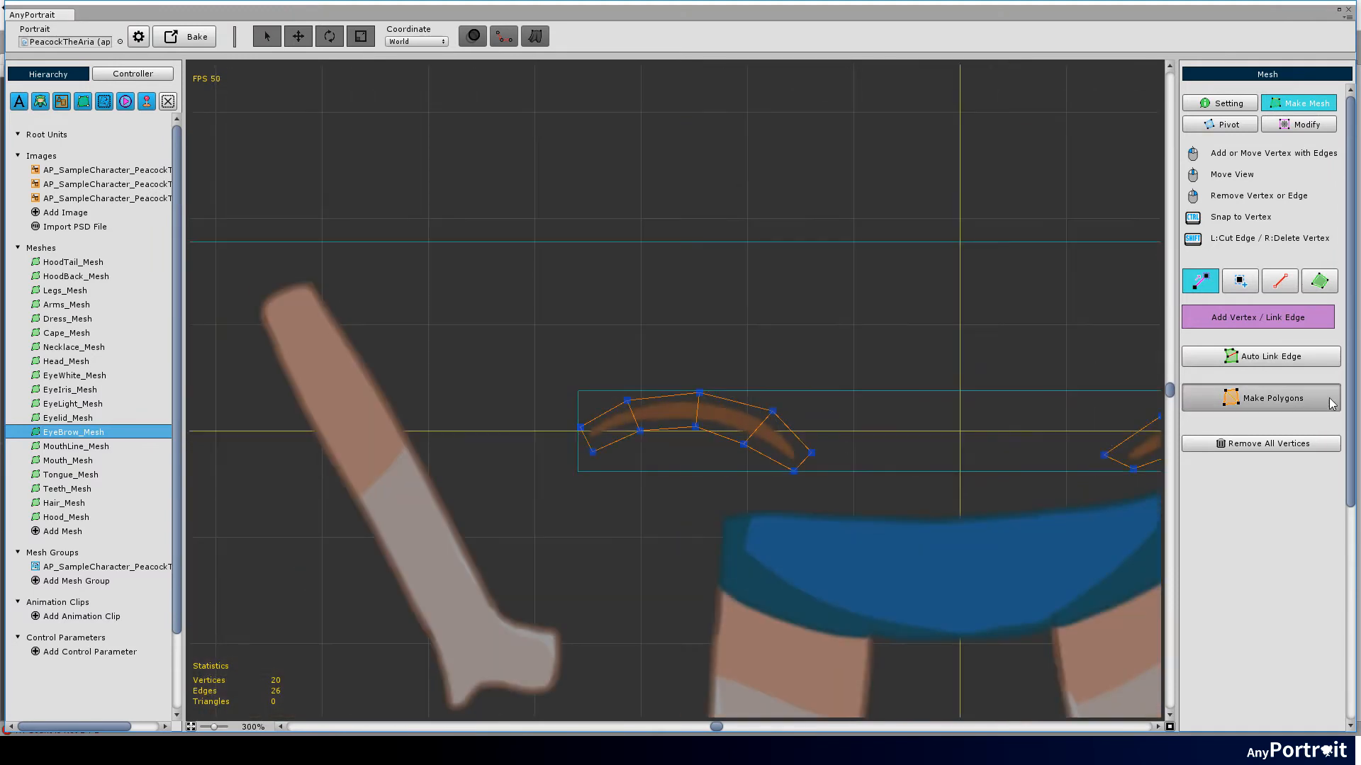
# Remove all existing vertices from the MouthLine mesh
pyautogui.click(76, 446)
pyautogui.click(1260, 444)
pyautogui.click(720, 397)
# Outline the left half of the mouth line shape with a closed chain of six vertices, including a vertical centre edge
pyautogui.scroll(2, 663, 295)
pyautogui.click(661, 290)
pyautogui.click(666, 523)
pyautogui.click(533, 517)
pyautogui.click(479, 432)
pyautogui.click(482, 345)
pyautogui.click(551, 307)
pyautogui.click(661, 290)
# Extend the mouth line's outline around its right half and adjust the upper vertices to fit the shape
pyautogui.click(794, 284)
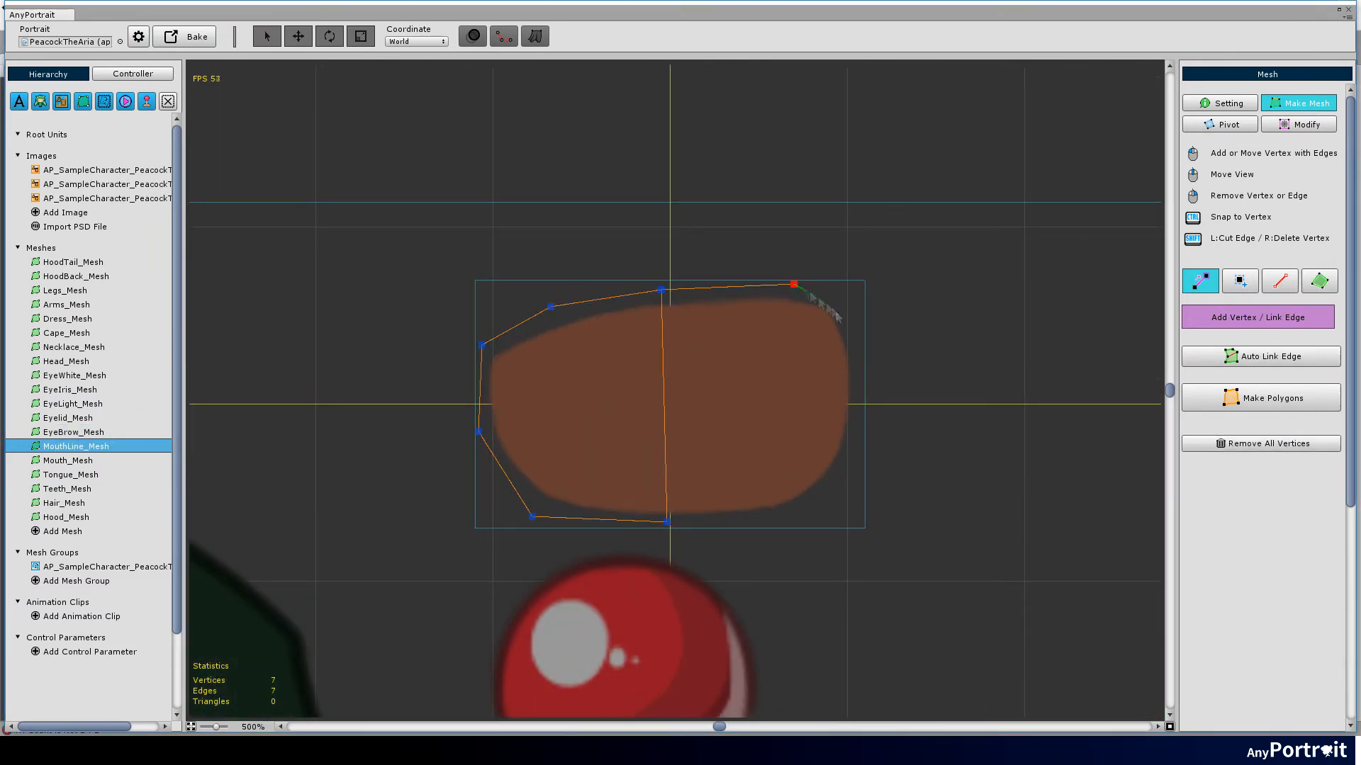
pyautogui.moveTo(794, 284); pyautogui.dragTo(781, 289)
pyautogui.click(482, 344)
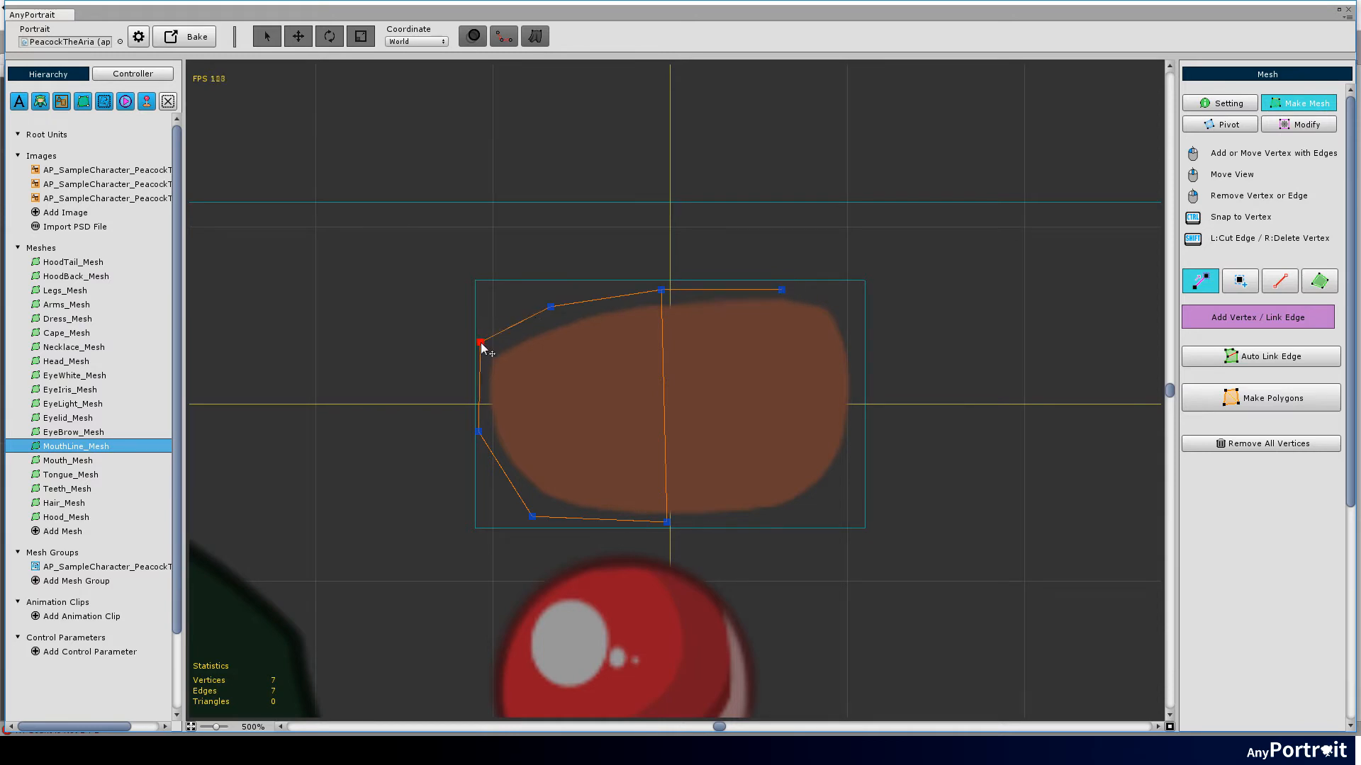
pyautogui.moveTo(482, 343); pyautogui.dragTo(483, 341)
pyautogui.rightClick(551, 307)
pyautogui.moveTo(843, 291); pyautogui.dragTo(844, 292)
pyautogui.click(860, 395)
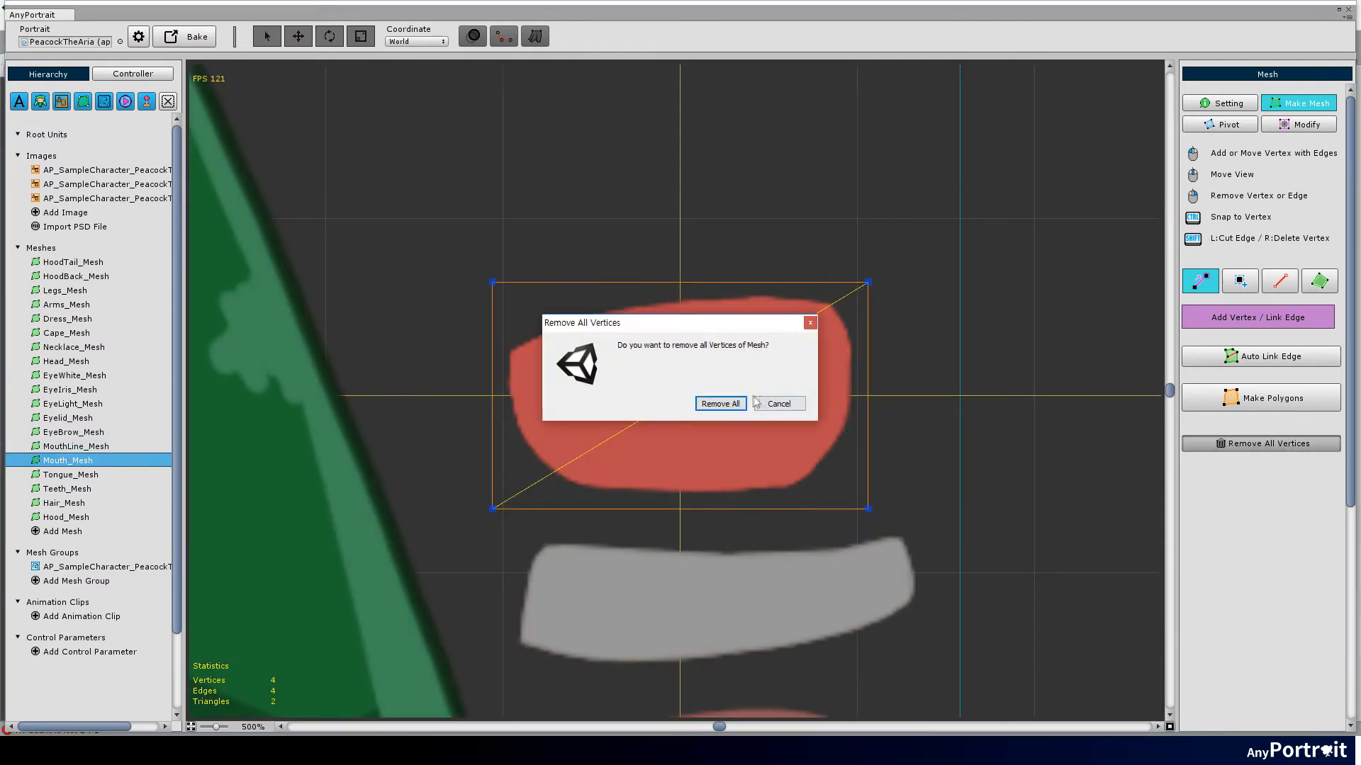
# Clear the Mouth mesh's vertices and outline the mouth with a closed chain of eight, moving the upper corner vertices outward
pyautogui.click(719, 404)
pyautogui.click(502, 411)
pyautogui.click(496, 337)
pyautogui.click(679, 285)
pyautogui.click(836, 291)
pyautogui.click(863, 389)
pyautogui.click(832, 493)
pyautogui.click(690, 505)
pyautogui.click(548, 499)
pyautogui.click(501, 411)
pyautogui.moveTo(496, 337); pyautogui.dragTo(494, 329)
pyautogui.moveTo(836, 290); pyautogui.dragTo(849, 293)
# Remove all existing vertices from the Tongue mesh
pyautogui.click(112, 476)
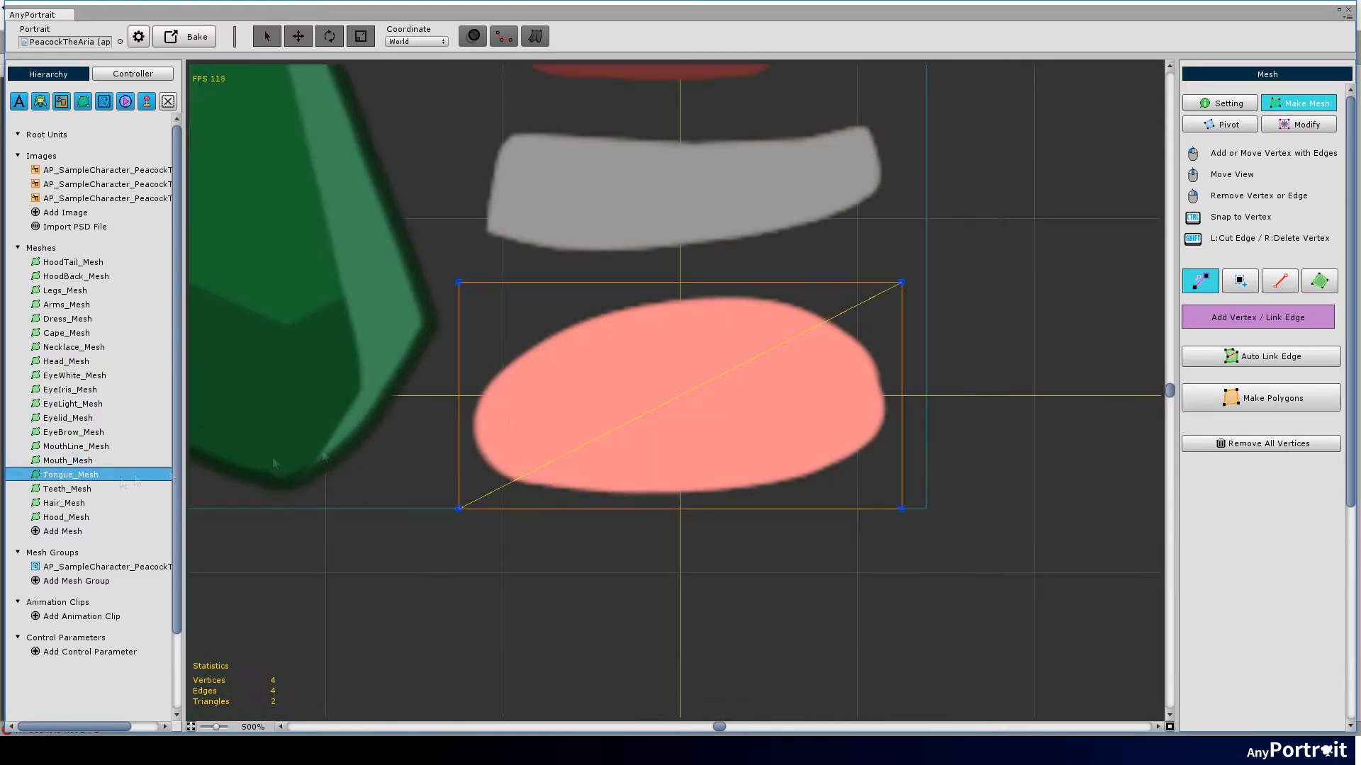
pyautogui.click(1250, 445)
pyautogui.click(720, 401)
# Outline the tongue with a closed chain of eight vertices, shifting the upper-left one to fit the curve
pyautogui.click(461, 438)
pyautogui.click(465, 360)
pyautogui.click(681, 284)
pyautogui.moveTo(465, 360); pyautogui.dragTo(482, 333)
pyautogui.click(858, 302)
pyautogui.click(899, 399)
pyautogui.click(872, 488)
pyautogui.click(683, 506)
pyautogui.click(525, 498)
pyautogui.click(461, 438)
# Move the tongue outline's lower-left vertex outward, link the two side vertices across the tongue, and make the polygons
pyautogui.rightClick(462, 468)
pyautogui.moveTo(525, 497); pyautogui.dragTo(498, 504)
pyautogui.click(461, 438)
pyautogui.click(898, 398)
pyautogui.rightClick(844, 408)
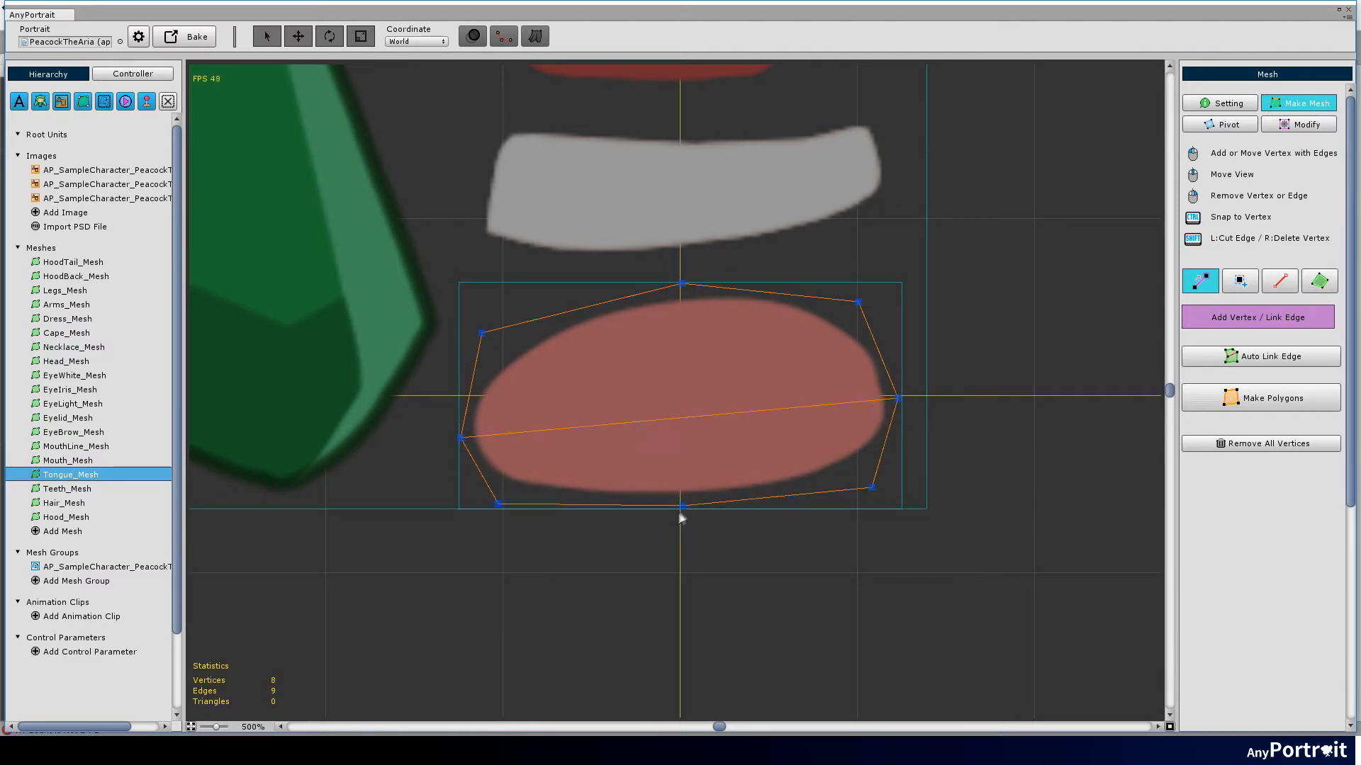
pyautogui.click(1272, 398)
# Remove all existing vertices from the Teeth mesh
pyautogui.click(68, 489)
pyautogui.click(1261, 443)
pyautogui.click(729, 409)
# Outline the teeth with a closed chain of eight vertices, divide it with crossing horizontal and vertical edges, and make the polygons
pyautogui.click(495, 326)
pyautogui.click(687, 336)
pyautogui.click(874, 319)
pyautogui.click(895, 360)
pyautogui.click(897, 415)
pyautogui.click(689, 472)
pyautogui.click(474, 462)
pyautogui.click(480, 379)
pyautogui.click(496, 326)
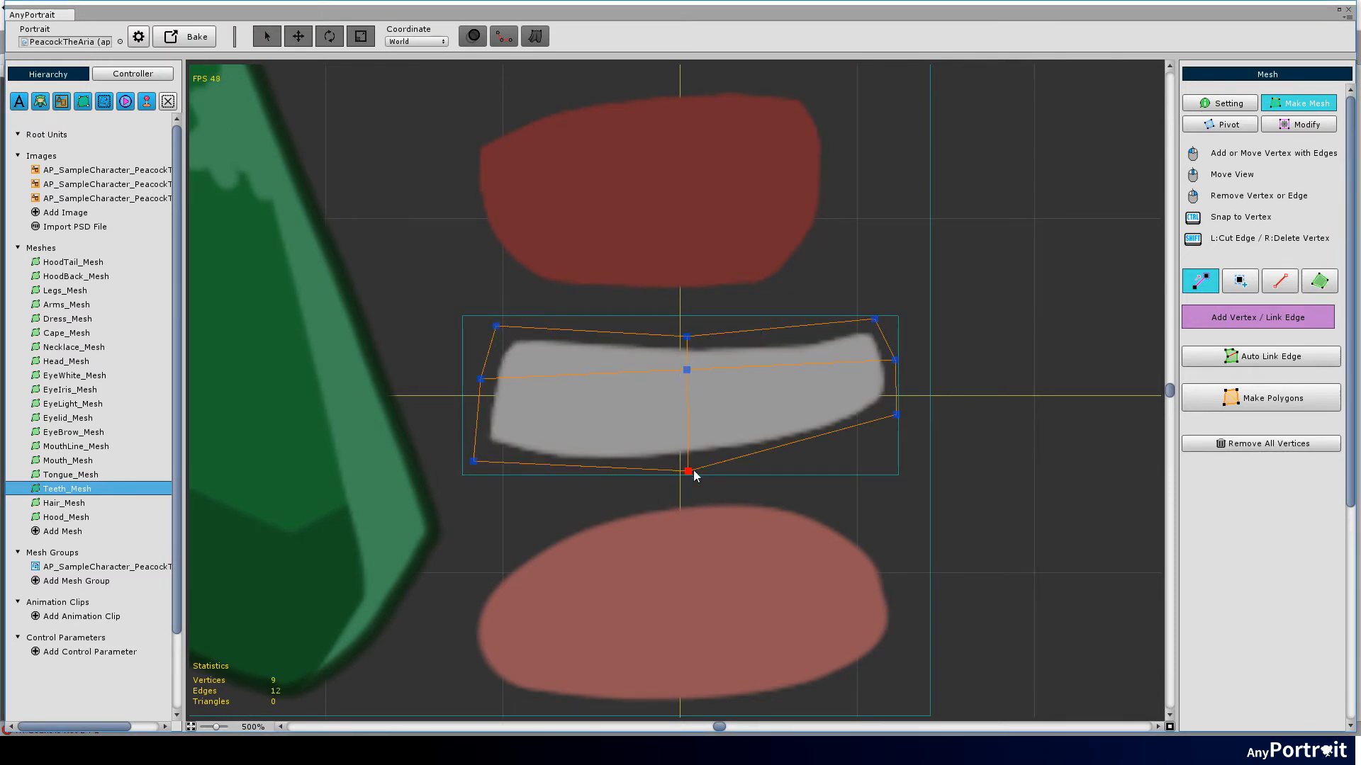
pyautogui.click(1271, 398)
# Remove all existing vertices from the Hair mesh
pyautogui.click(64, 503)
pyautogui.click(1261, 444)
pyautogui.click(729, 409)
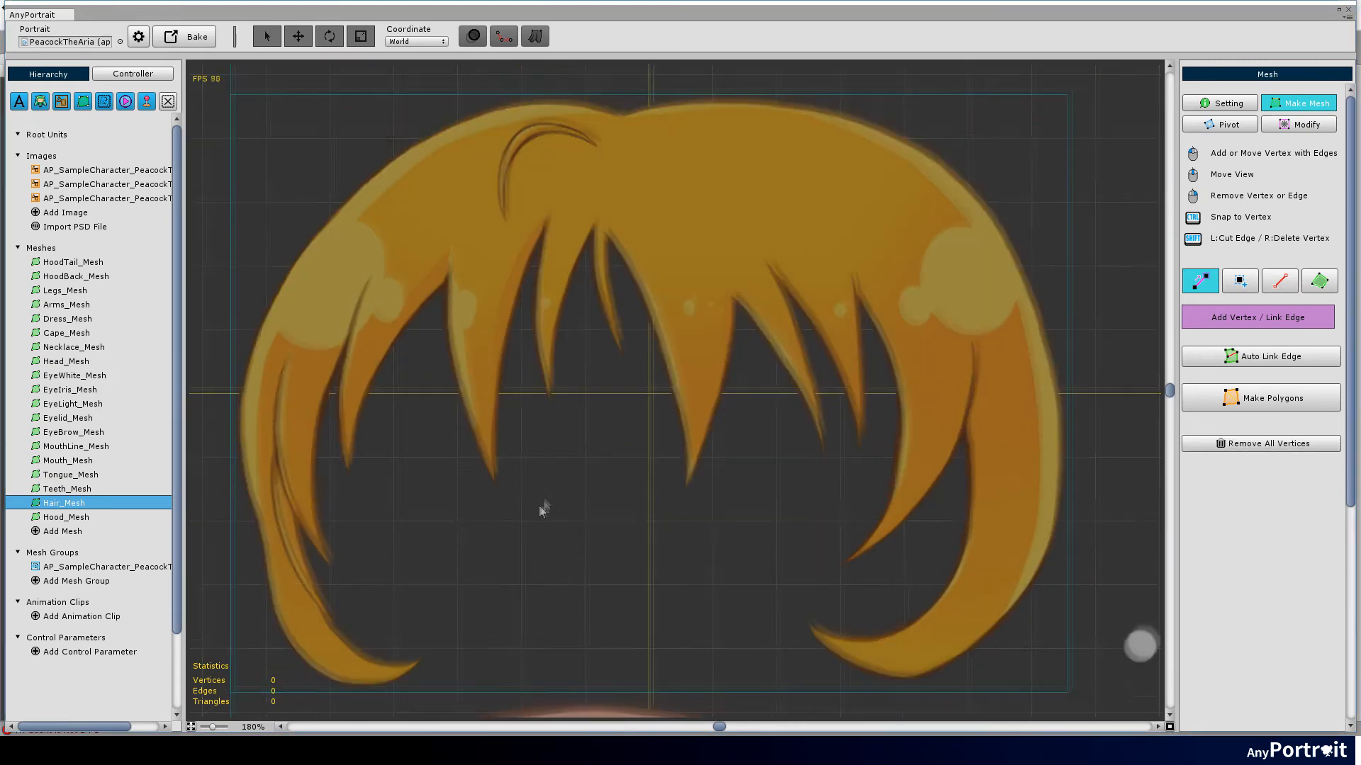
# Enclose the top of the hair with five linked vertices, including a horizontal edge across the fringe
pyautogui.click(469, 161)
pyautogui.click(329, 301)
pyautogui.click(1038, 302)
pyautogui.click(917, 164)
pyautogui.click(671, 142)
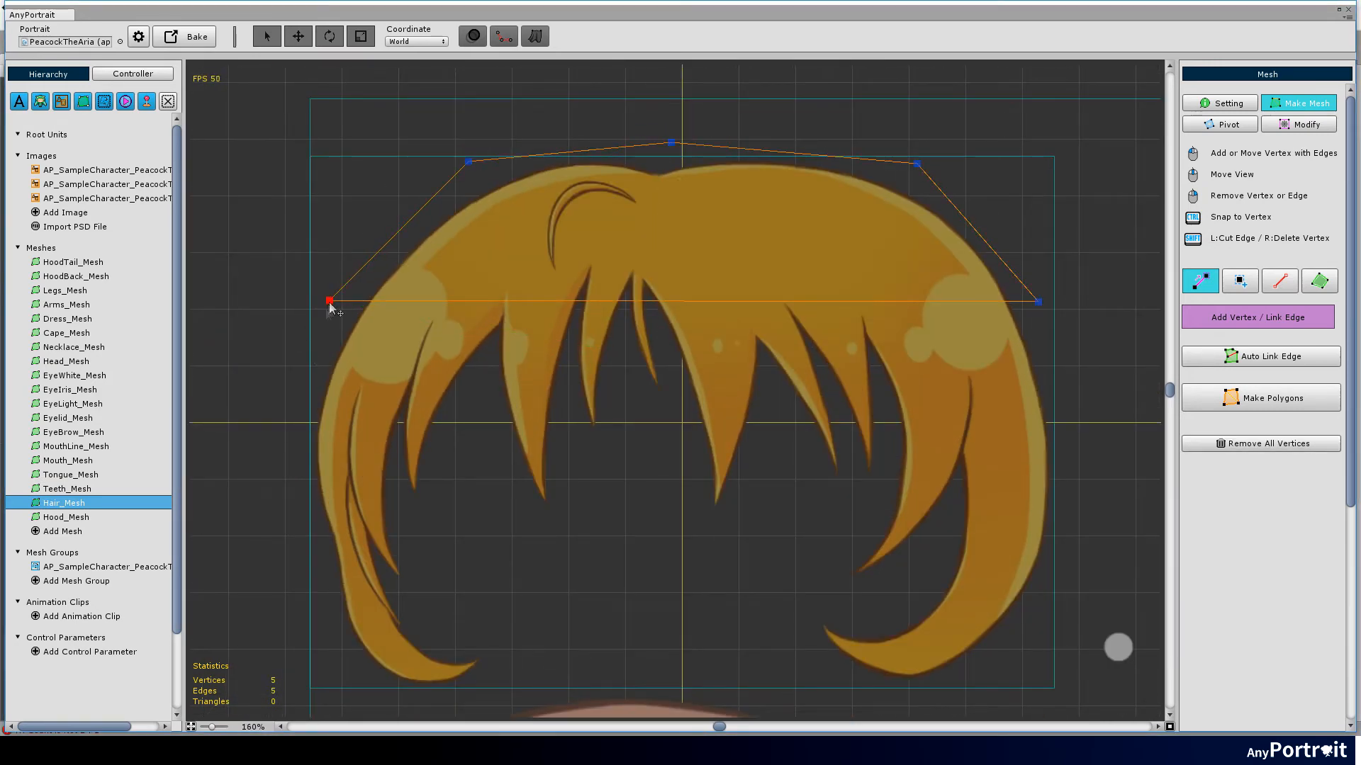
# Add a linked vertex on each outer side of the hair at mid-height, join them with a horizontal edge, and connect them up to the fringe row
pyautogui.scroll(5, 314, 426)
pyautogui.click(319, 447)
pyautogui.scroll(-5, 319, 447)
pyautogui.scroll(5, 1043, 425)
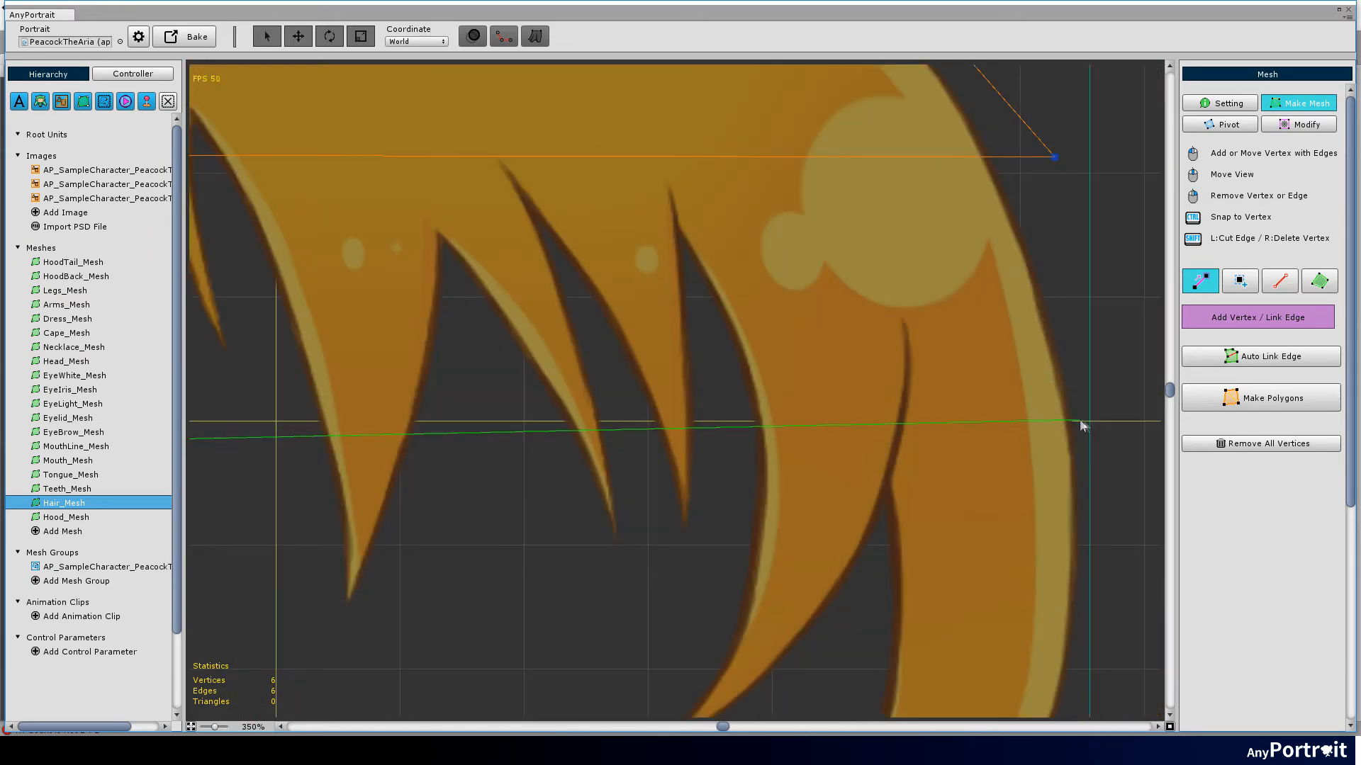
pyautogui.click(1079, 420)
pyautogui.click(1054, 156)
# Divide the hair with three vertical edges running from the top vertices through the horizontal rows to new vertices below the fringe
pyautogui.scroll(-6, 666, 361)
pyautogui.moveTo(425, 386); pyautogui.dragTo(683, 425)
pyautogui.scroll(1, 684, 429)
pyautogui.click(752, 104)
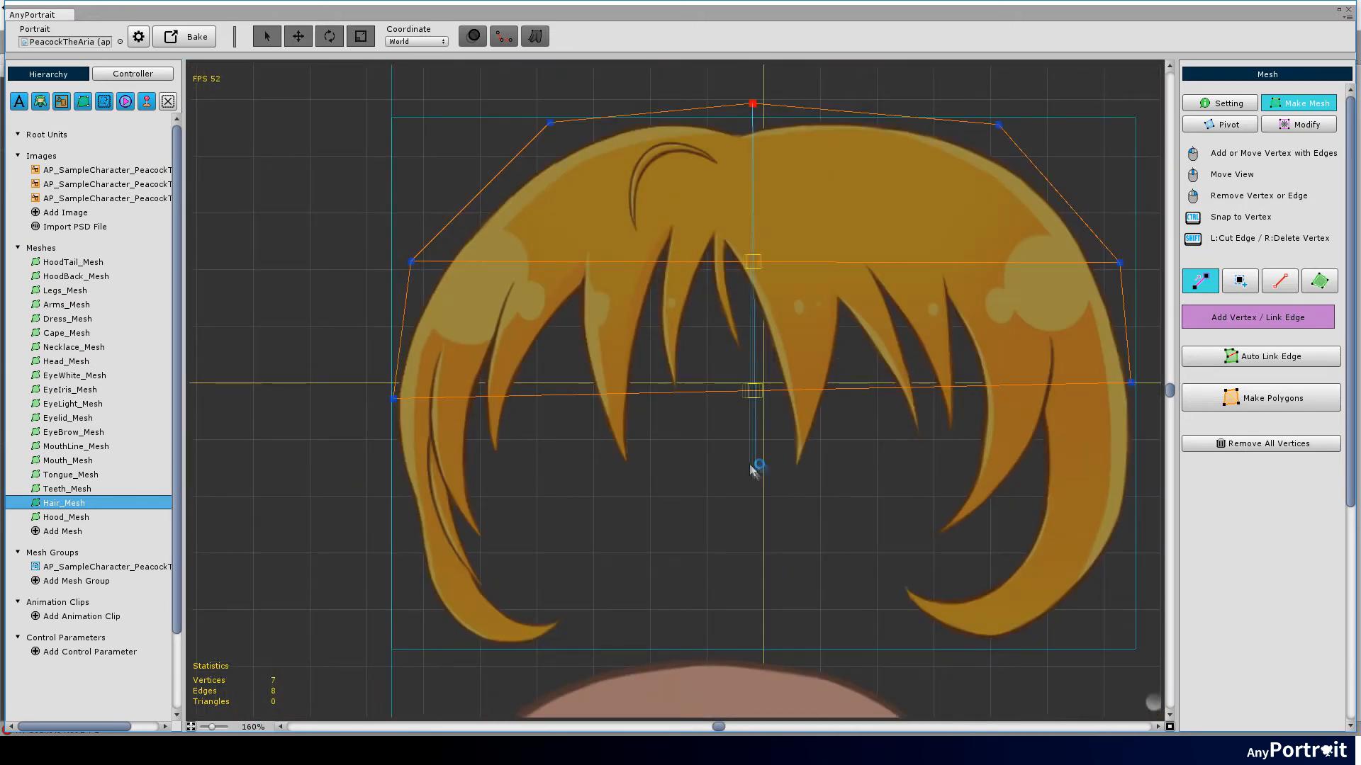
pyautogui.click(762, 489)
pyautogui.click(574, 469)
pyautogui.click(550, 124)
pyautogui.click(922, 474)
pyautogui.click(998, 125)
pyautogui.rightClick(995, 127)
# Extend the row below the fringe to a new outer vertex on each side of the hair and link each to the vertex above
pyautogui.click(573, 470)
pyautogui.scroll(4, 400, 484)
pyautogui.click(394, 480)
pyautogui.click(388, 325)
pyautogui.scroll(-3, 483, 387)
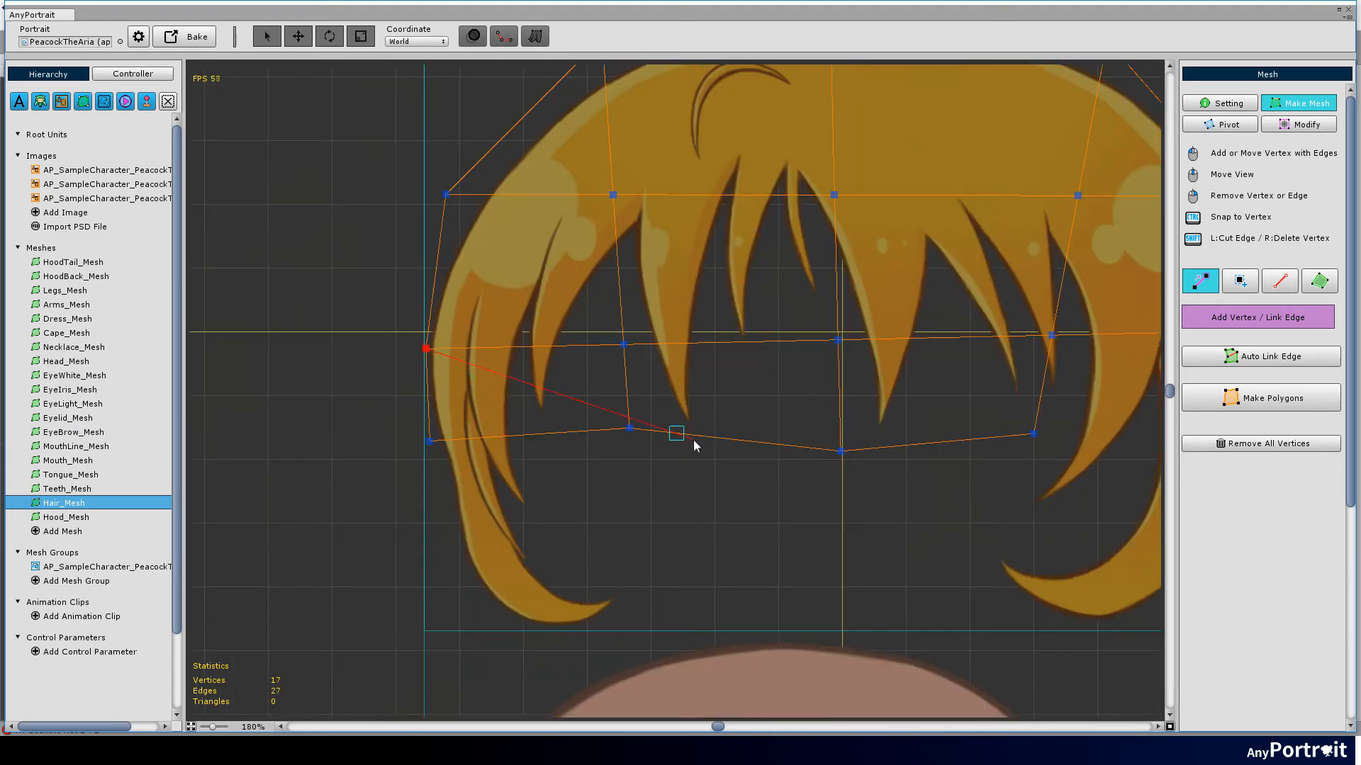
pyautogui.rightClick(693, 440)
pyautogui.moveTo(1031, 434); pyautogui.dragTo(711, 406)
pyautogui.click(713, 406)
pyautogui.scroll(4, 932, 390)
pyautogui.click(946, 392)
pyautogui.click(940, 226)
pyautogui.rightClick(956, 265)
# Fine-tune the positions of the inner vertices in the two lower rows of the hair mesh
pyautogui.scroll(2, 956, 265)
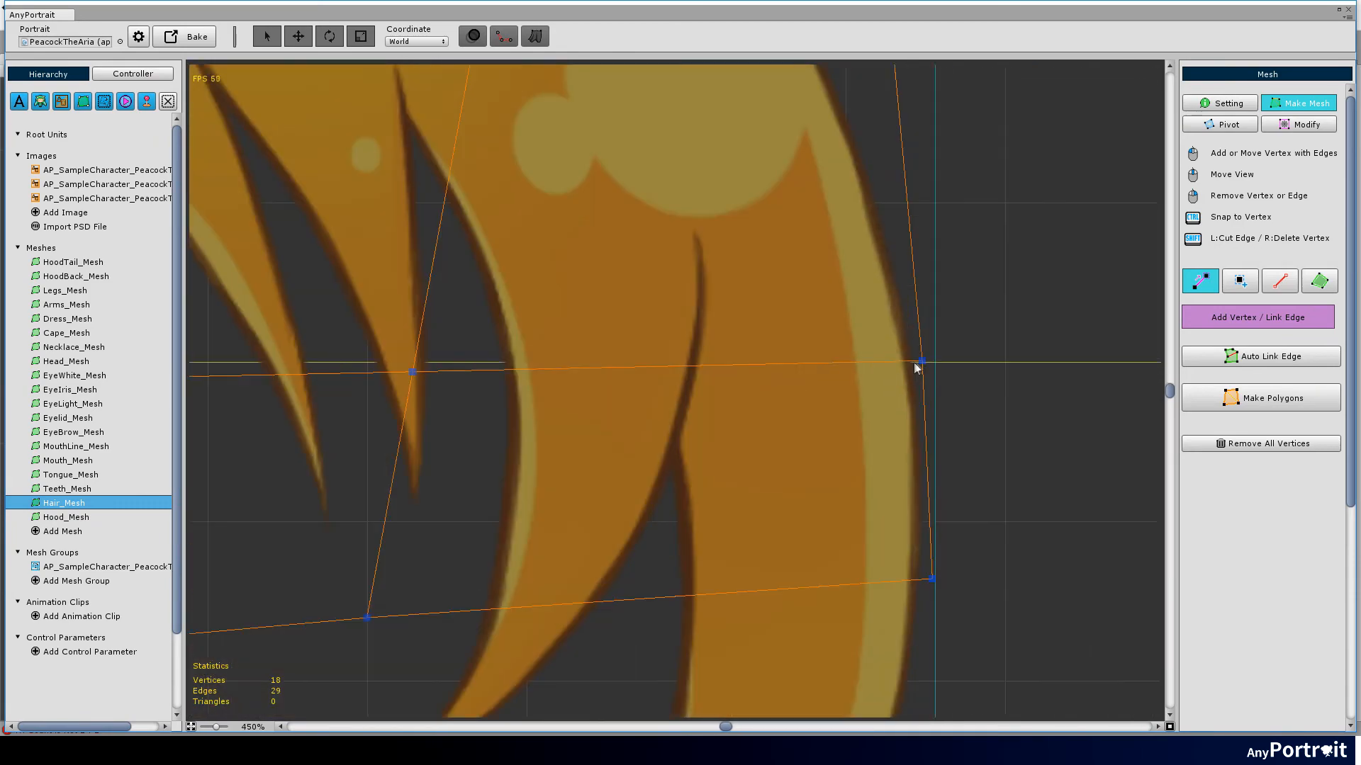
pyautogui.scroll(-6, 913, 374)
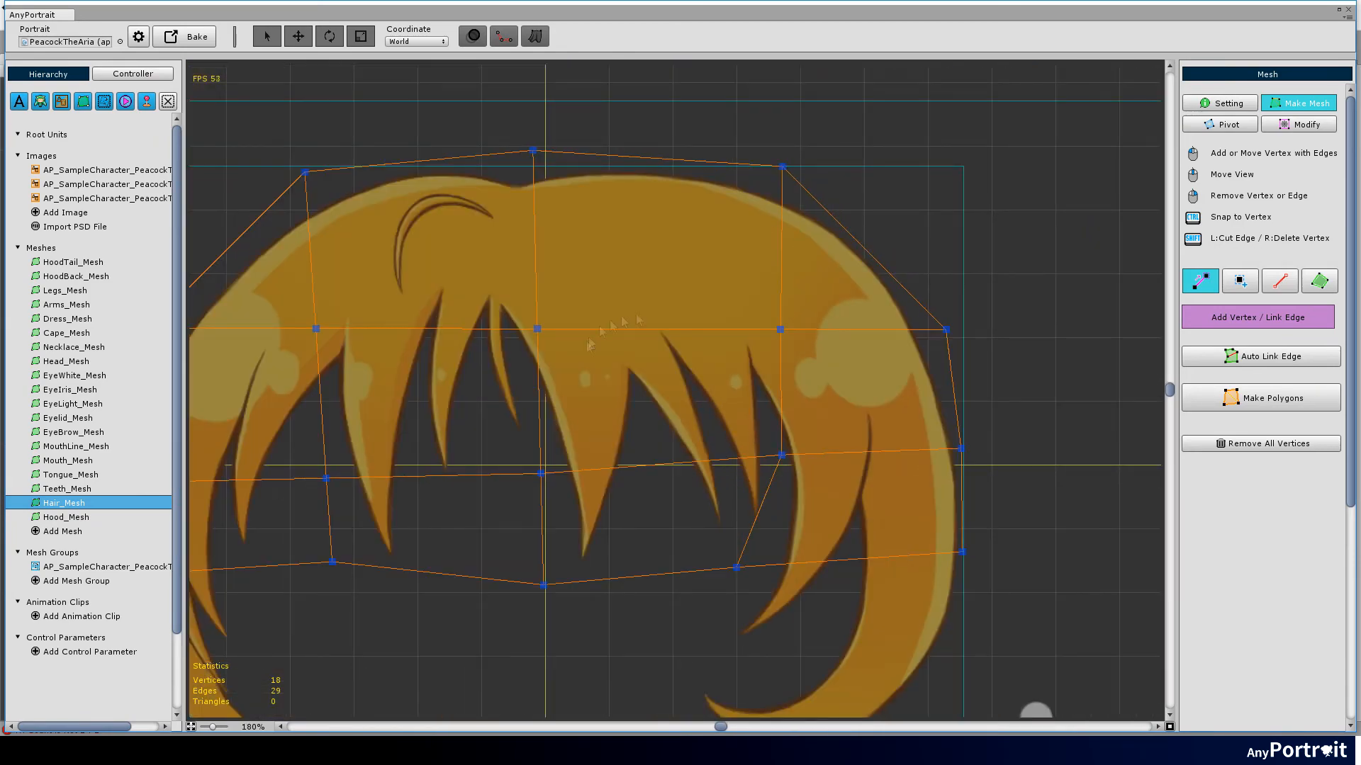
pyautogui.scroll(-2, 710, 291)
pyautogui.scroll(3, 653, 435)
pyautogui.moveTo(656, 497); pyautogui.dragTo(659, 509)
pyautogui.moveTo(706, 371); pyautogui.dragTo(678, 372)
pyautogui.moveTo(678, 372); pyautogui.dragTo(1103, 357)
pyautogui.moveTo(632, 384); pyautogui.dragTo(589, 392)
pyautogui.rightClick(601, 491)
pyautogui.moveTo(631, 475); pyautogui.dragTo(599, 374)
# Enclose the curled tip of the left hair lock with a chain of four vertices linked to the lower row
pyautogui.scroll(1, 580, 492)
pyautogui.click(586, 505)
pyautogui.click(687, 574)
pyautogui.click(660, 637)
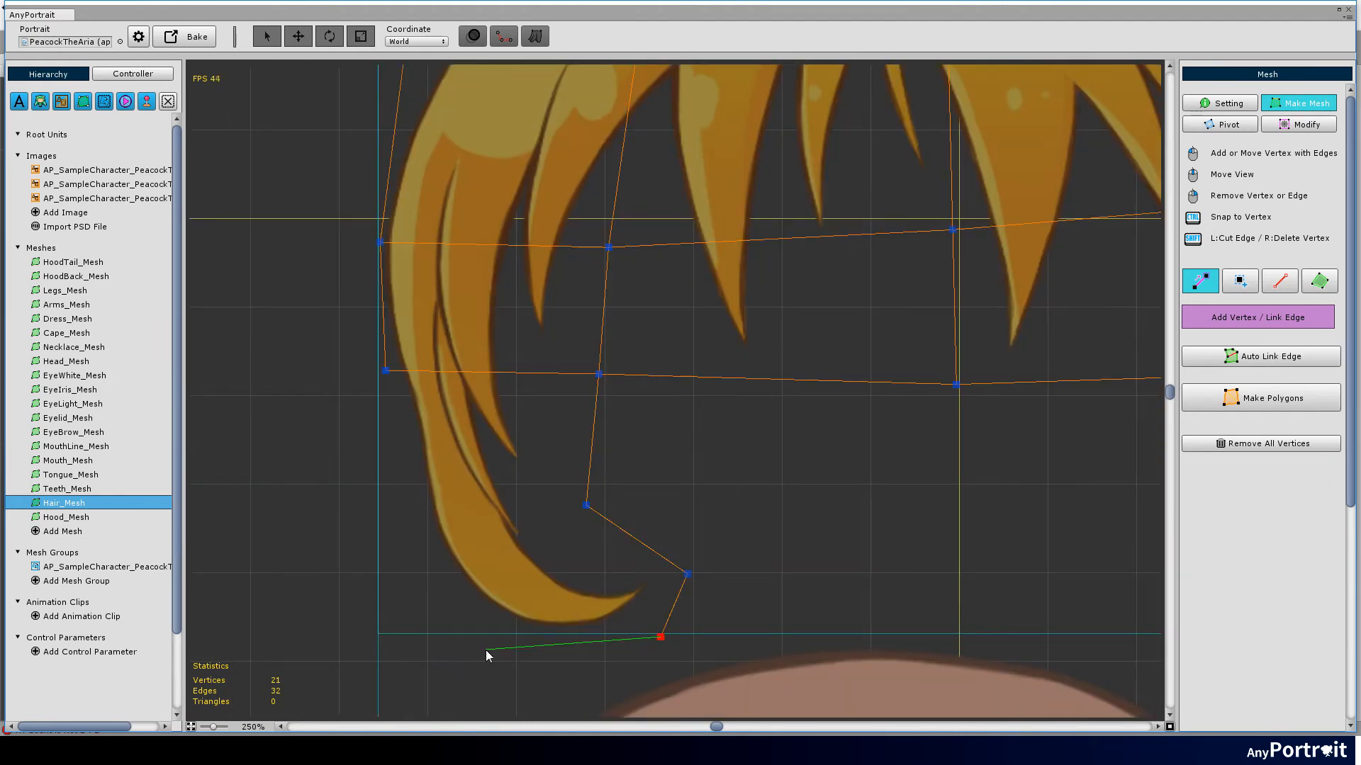
pyautogui.click(410, 552)
pyautogui.click(385, 370)
pyautogui.rightClick(394, 388)
# Move the bottom vertex of the left lock under its curl and link the lock's inner and outer vertices across
pyautogui.moveTo(660, 637); pyautogui.dragTo(559, 686)
pyautogui.click(586, 506)
pyautogui.click(409, 552)
# Enclose the curled tip of the right hair lock with a chain of new vertices linked to the lower row
pyautogui.moveTo(1155, 404); pyautogui.dragTo(708, 287)
pyautogui.click(782, 260)
pyautogui.click(734, 353)
pyautogui.click(656, 385)
pyautogui.click(682, 508)
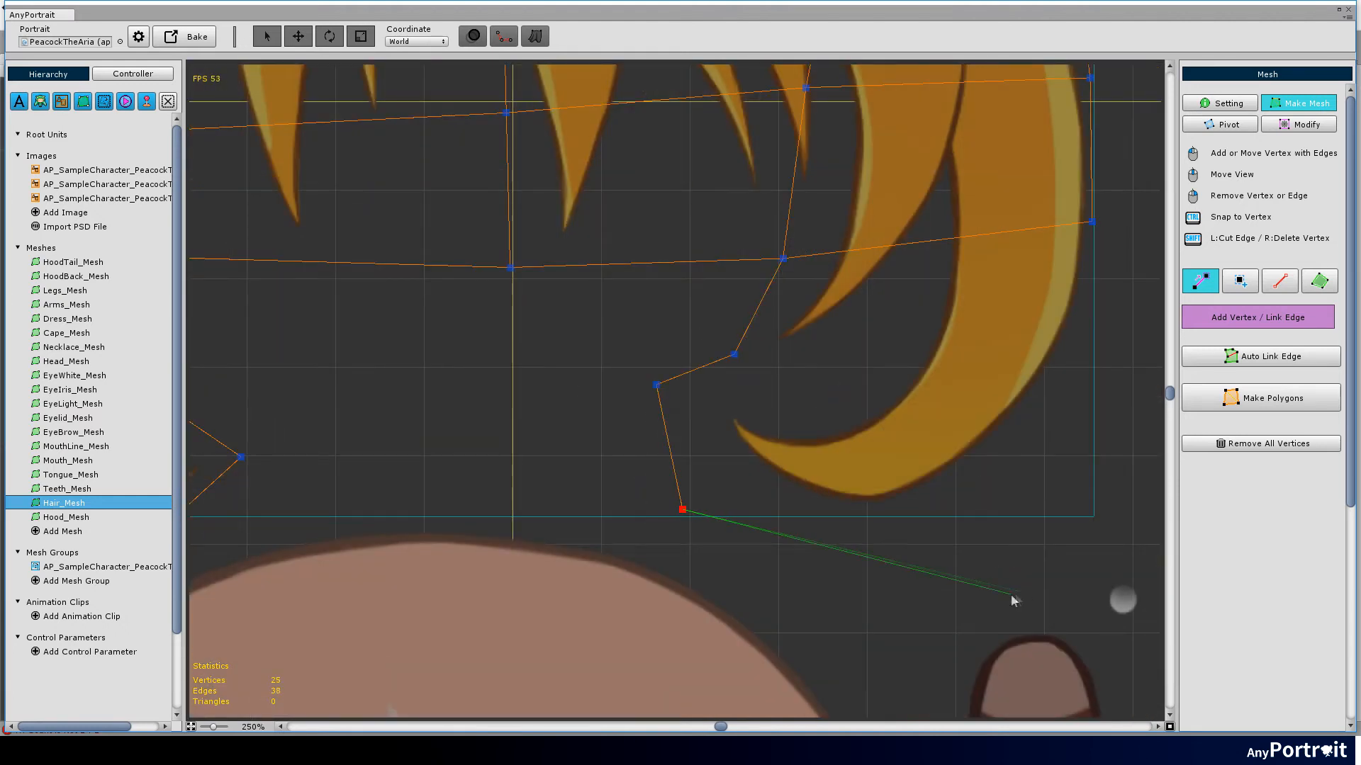
pyautogui.click(1033, 524)
pyautogui.click(1091, 221)
# Fit the right lock's outline vertices closer to the curl and link its inner and outer vertices across
pyautogui.moveTo(1033, 524); pyautogui.dragTo(1070, 482)
pyautogui.moveTo(682, 509); pyautogui.dragTo(795, 554)
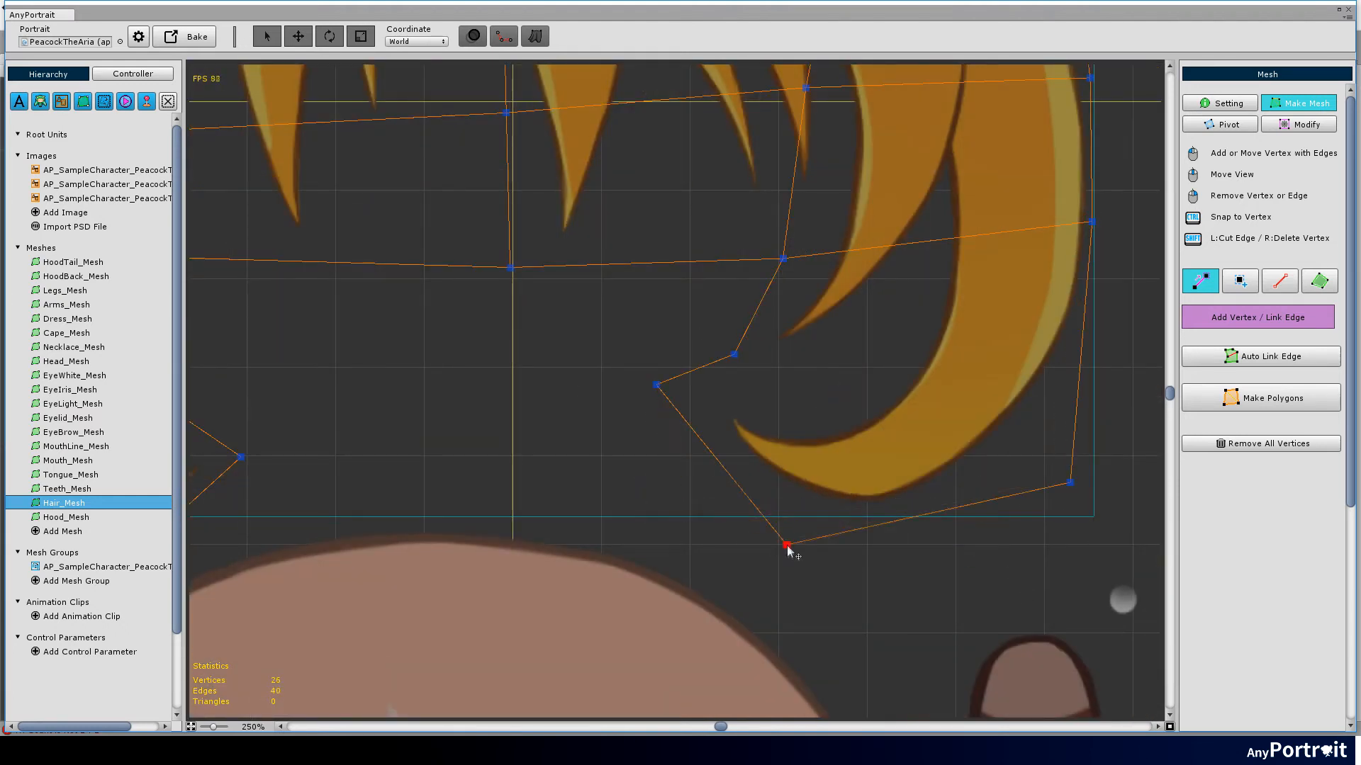
pyautogui.moveTo(656, 385); pyautogui.dragTo(681, 426)
pyautogui.moveTo(734, 354); pyautogui.dragTo(771, 371)
pyautogui.click(772, 374)
pyautogui.scroll(-3, 661, 318)
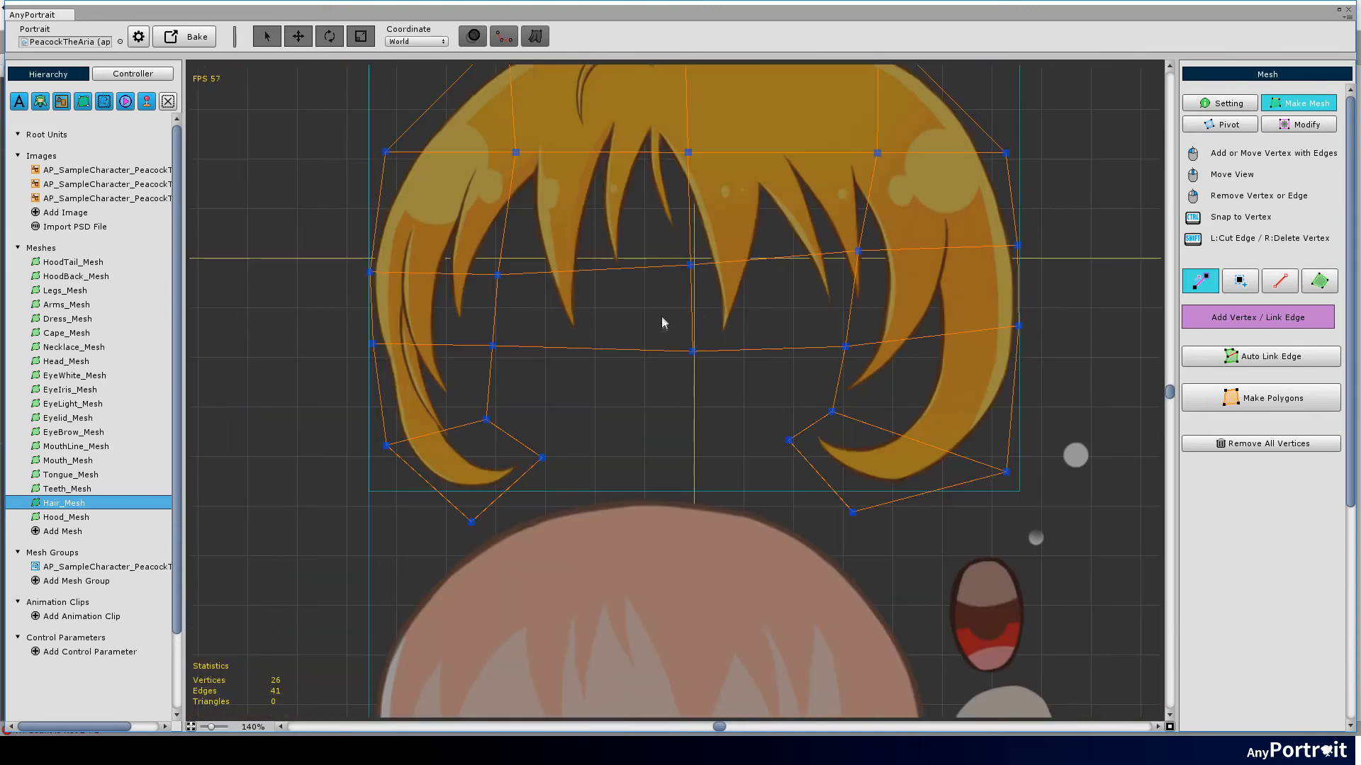
# Adjust the inner vertices of the upper hair rows and make the Hair mesh's polygons
pyautogui.moveTo(489, 163); pyautogui.dragTo(491, 241)
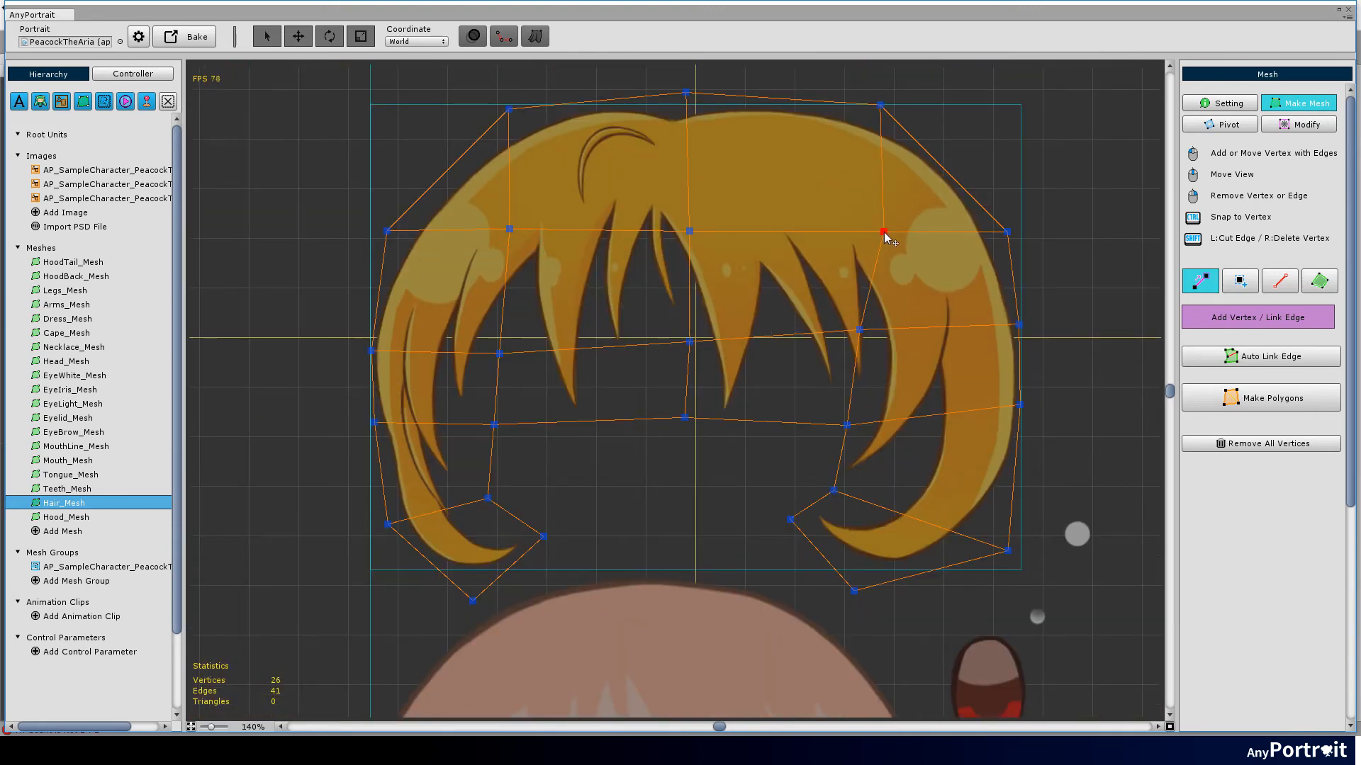
pyautogui.click(1273, 398)
pyautogui.scroll(-3, 653, 457)
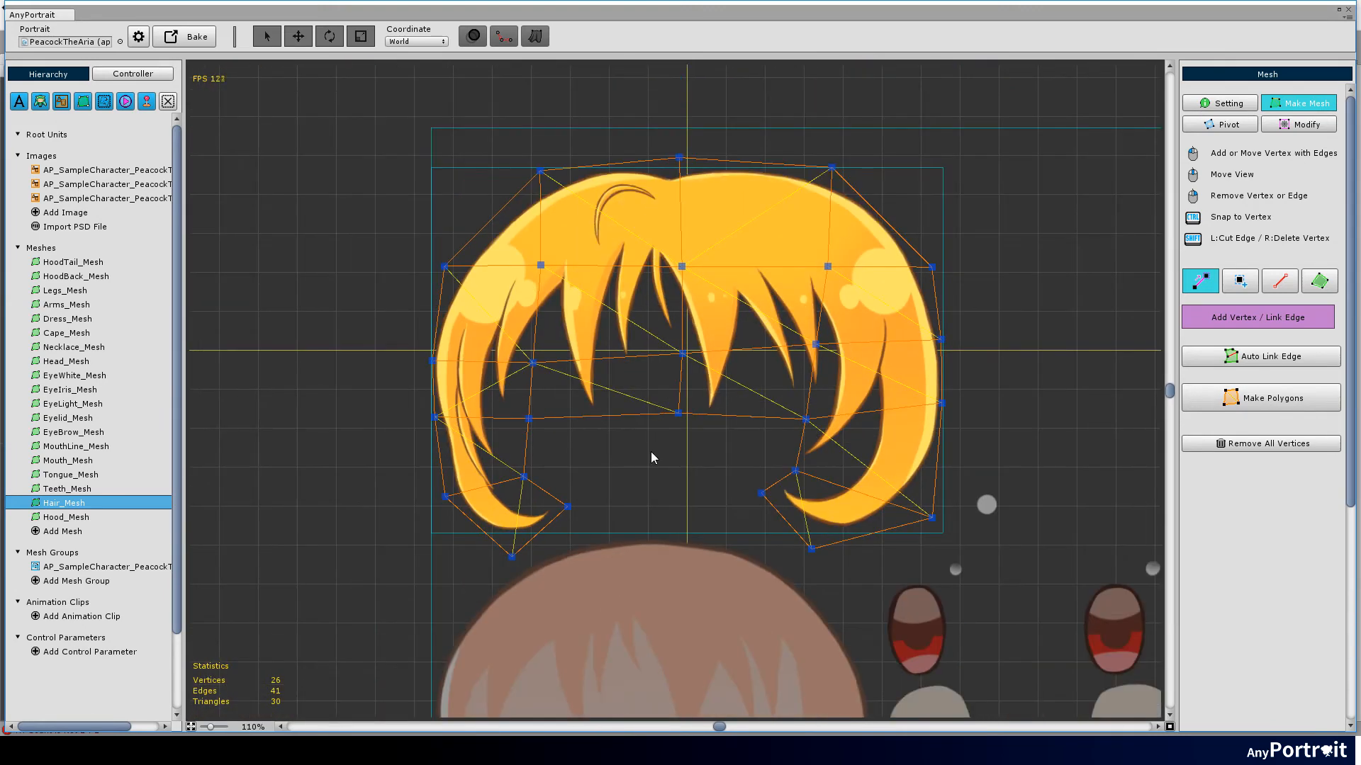
# Remove all existing vertices from the Hood mesh
pyautogui.click(66, 517)
pyautogui.click(1260, 443)
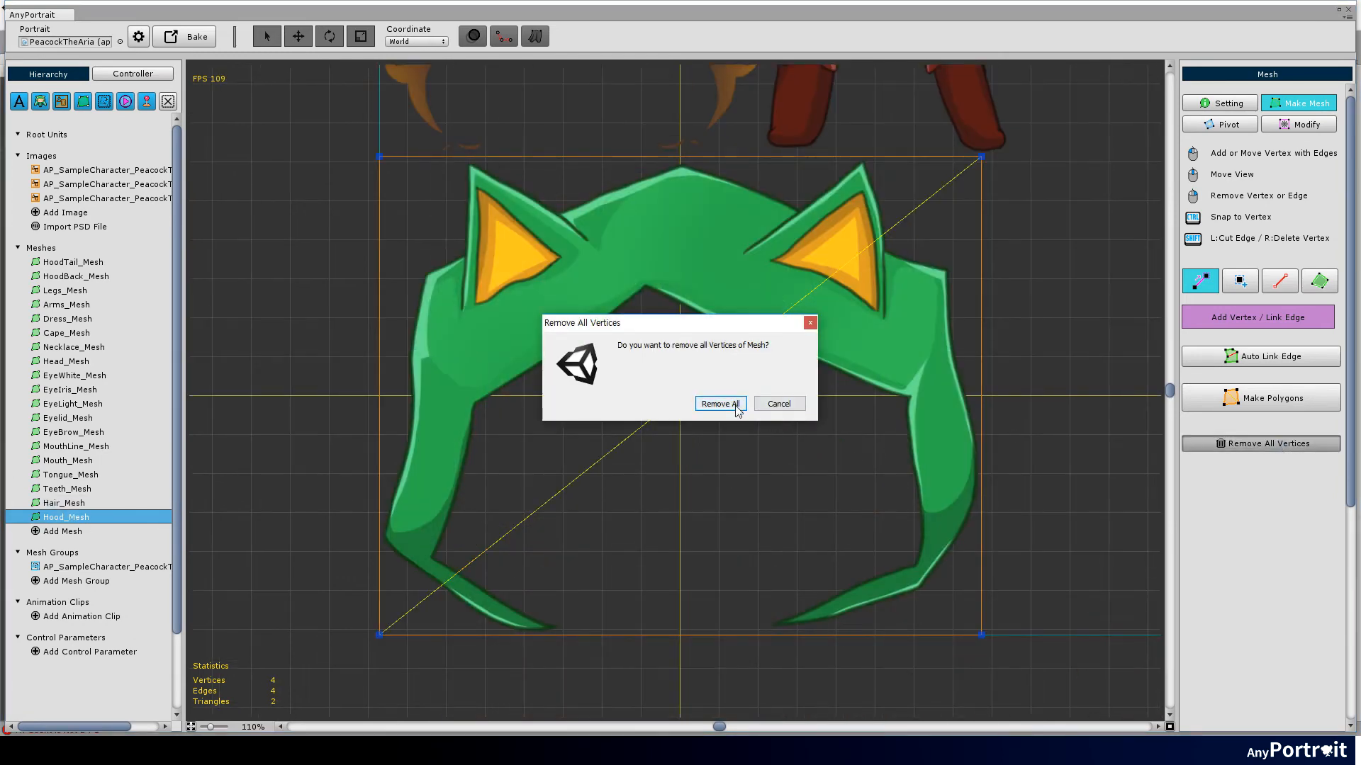
pyautogui.click(718, 398)
# Outline the hood's left ear with a closed chain of six vertices
pyautogui.moveTo(818, 383); pyautogui.dragTo(826, 387)
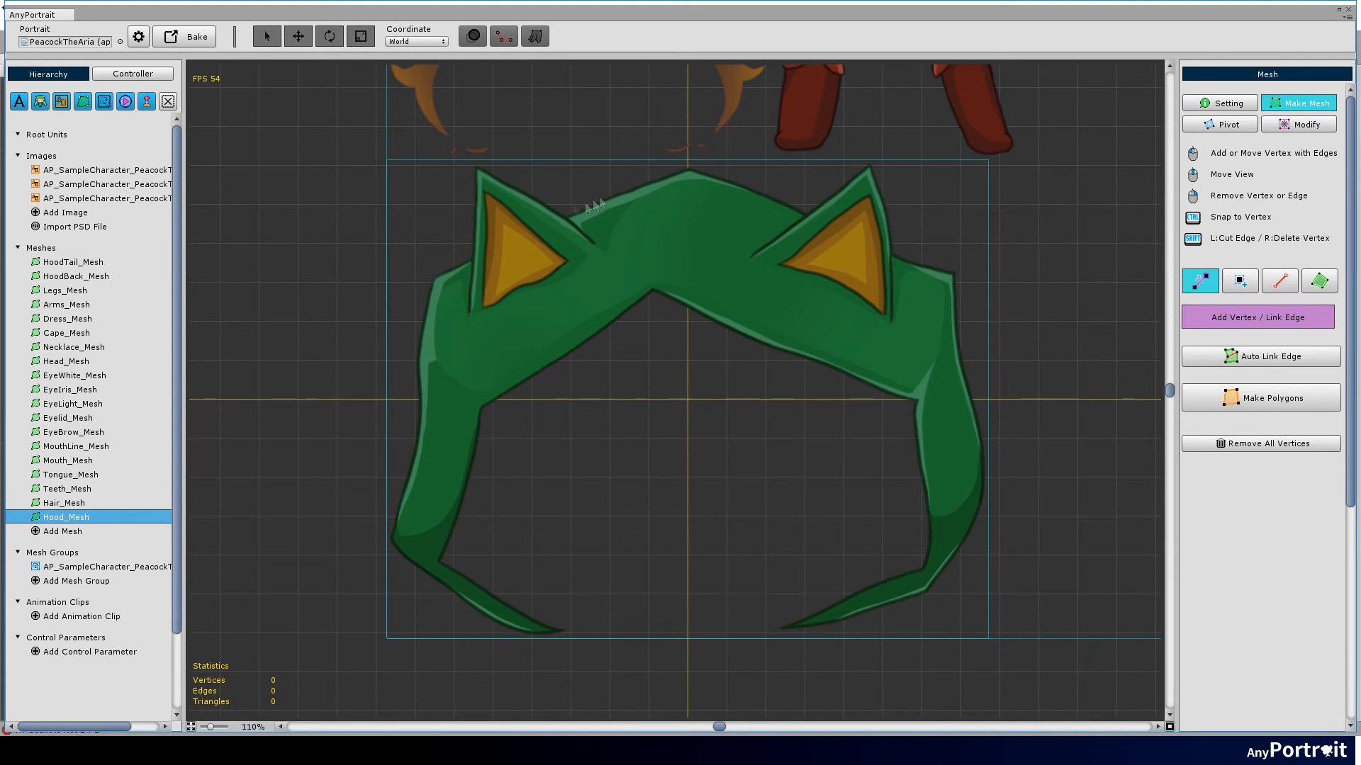
pyautogui.scroll(5, 401, 160)
pyautogui.click(449, 132)
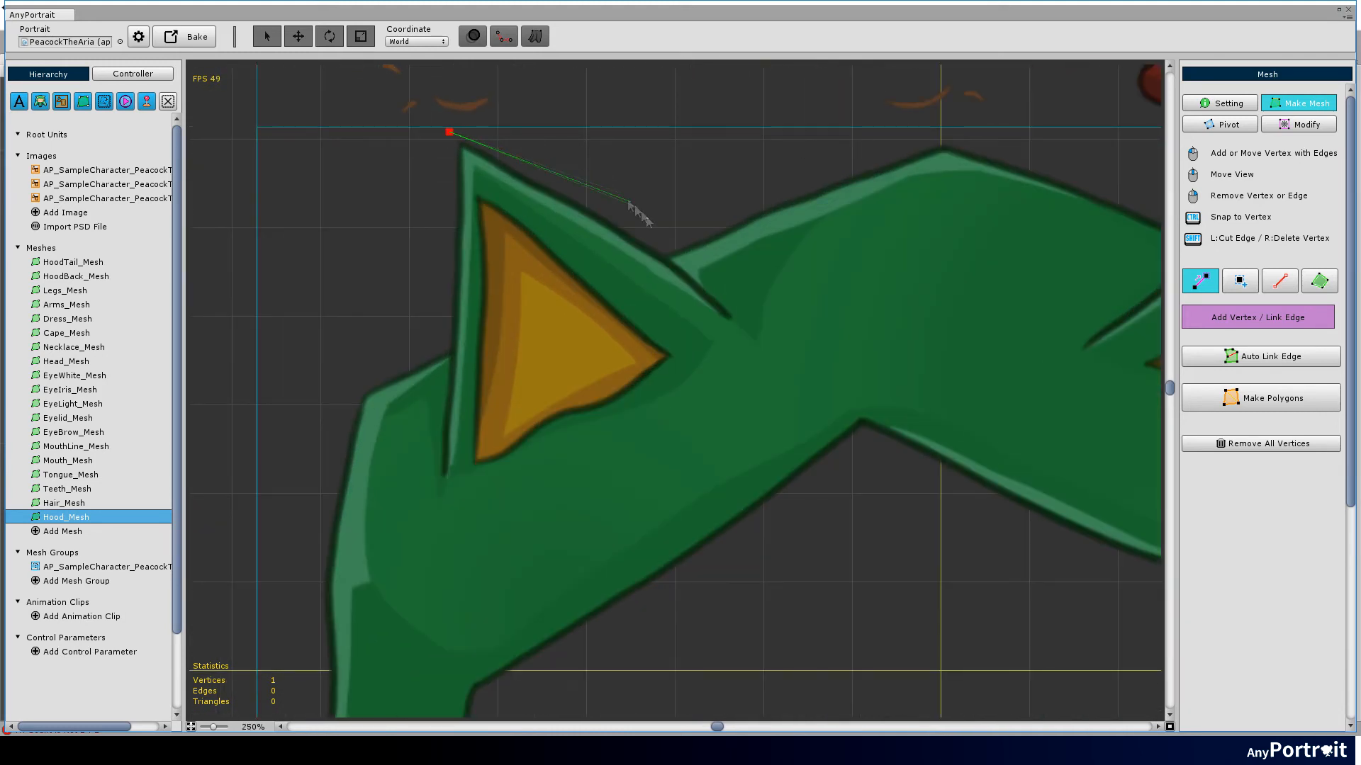
pyautogui.click(669, 247)
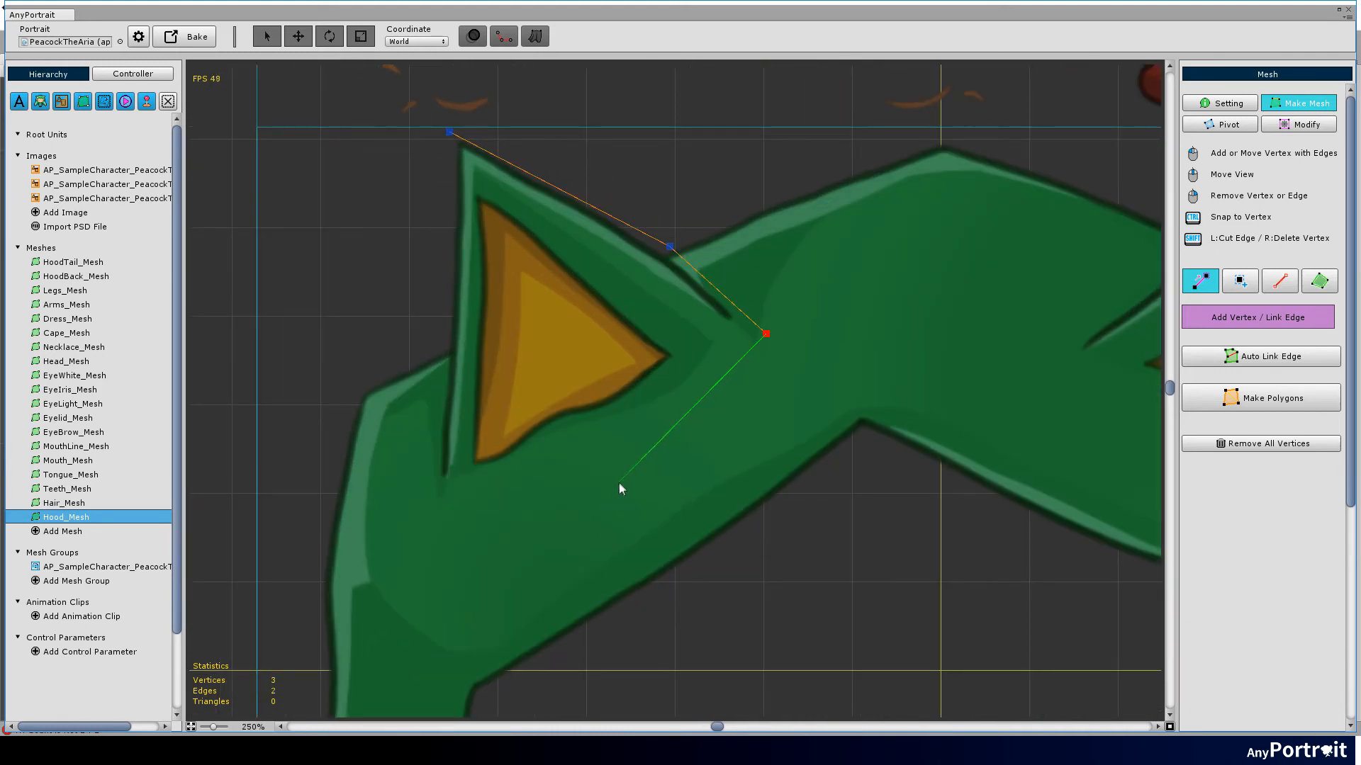
pyautogui.click(600, 464)
pyautogui.click(423, 503)
pyautogui.click(443, 342)
pyautogui.click(449, 132)
# Divide the left ear with two edges crossing at a vertex in its centre
pyautogui.click(599, 463)
pyautogui.click(528, 305)
pyautogui.click(668, 246)
# Outline the hood band between the left ear and the hood's peak with linked vertices, returning to the ear's inner corner
pyautogui.click(651, 197)
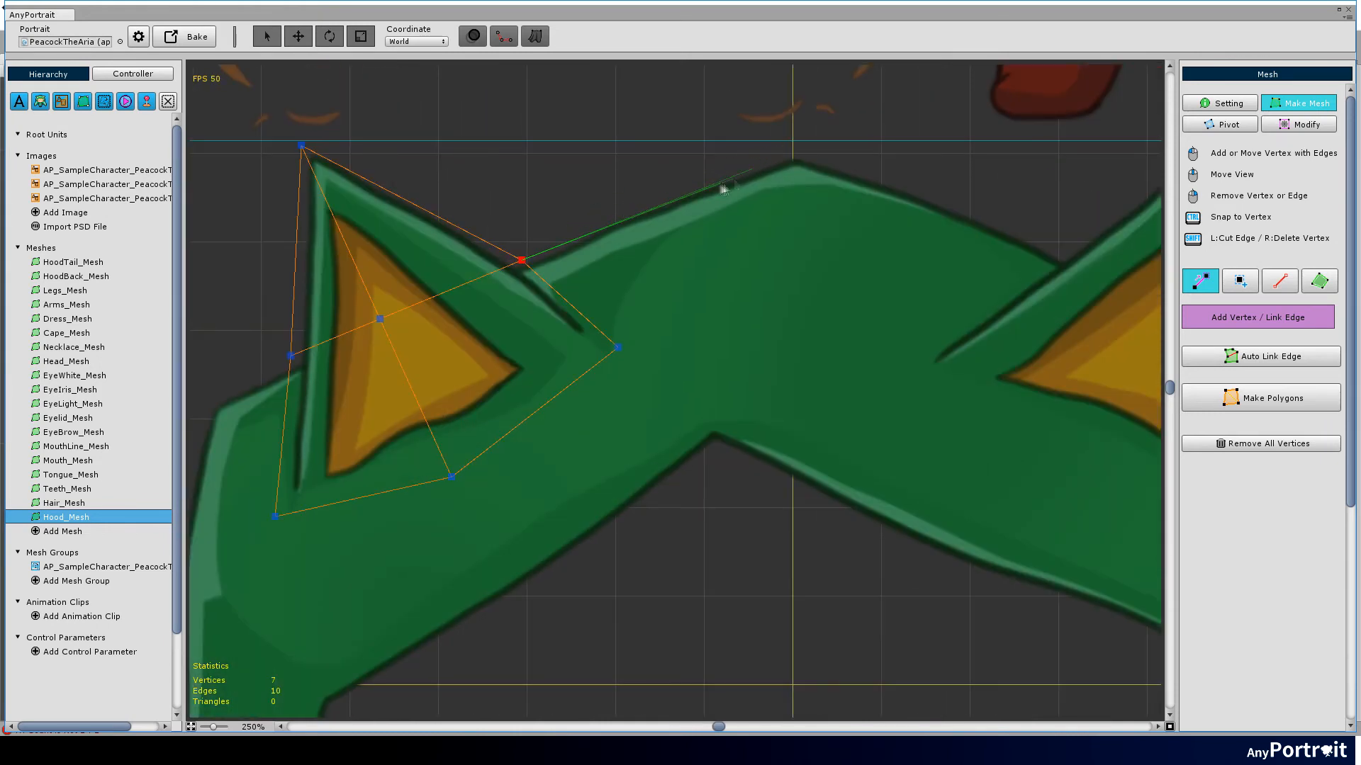
pyautogui.click(761, 306)
pyautogui.click(722, 468)
pyautogui.click(690, 488)
pyautogui.click(618, 347)
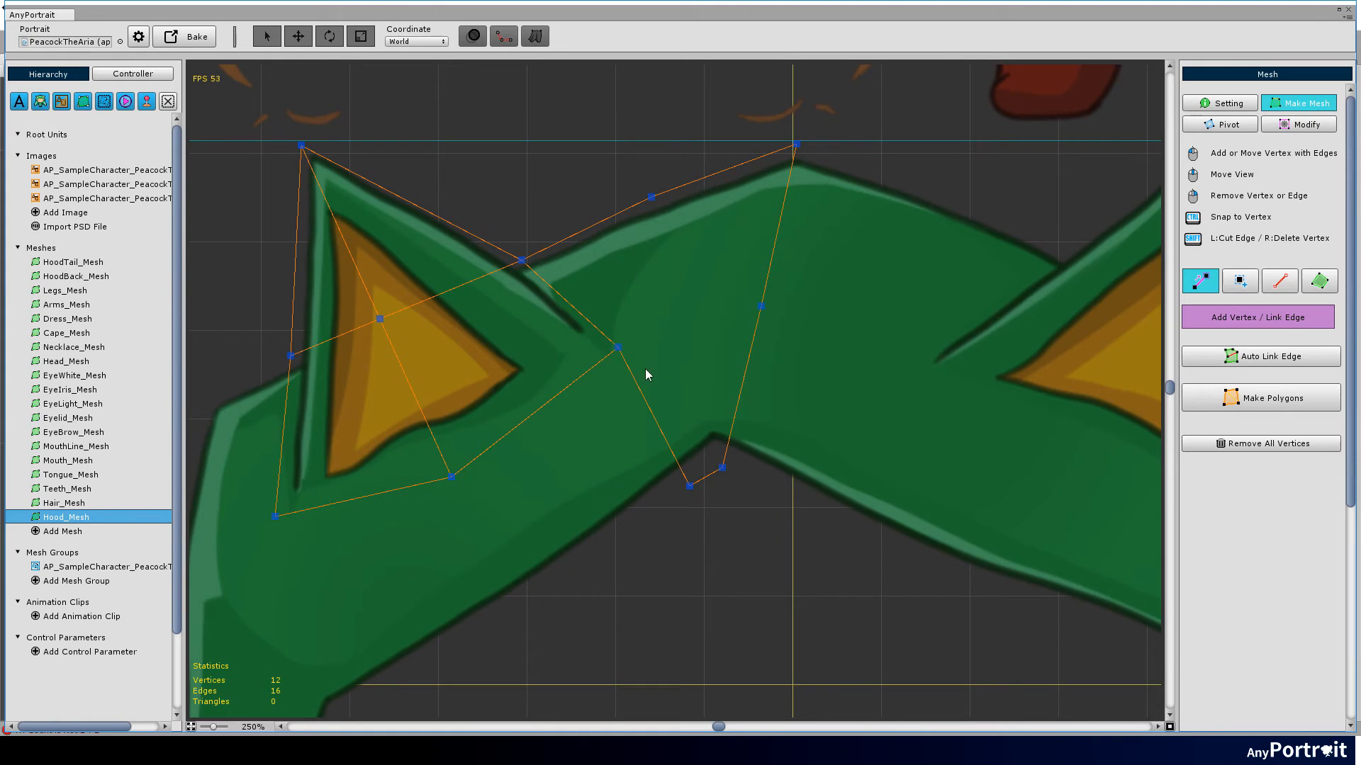
# Divide the left part of the hood's centre band with a lengthwise edge and a crossing edge from the upper to the lower outline
pyautogui.click(761, 306)
pyautogui.click(722, 467)
pyautogui.click(651, 197)
pyautogui.rightClick(841, 267)
# Outline the hood's right ear with a closed chain of vertices around its tip, sides and base
pyautogui.moveTo(969, 283); pyautogui.dragTo(657, 300)
pyautogui.scroll(-2, 658, 300)
pyautogui.scroll(4, 830, 202)
pyautogui.click(831, 200)
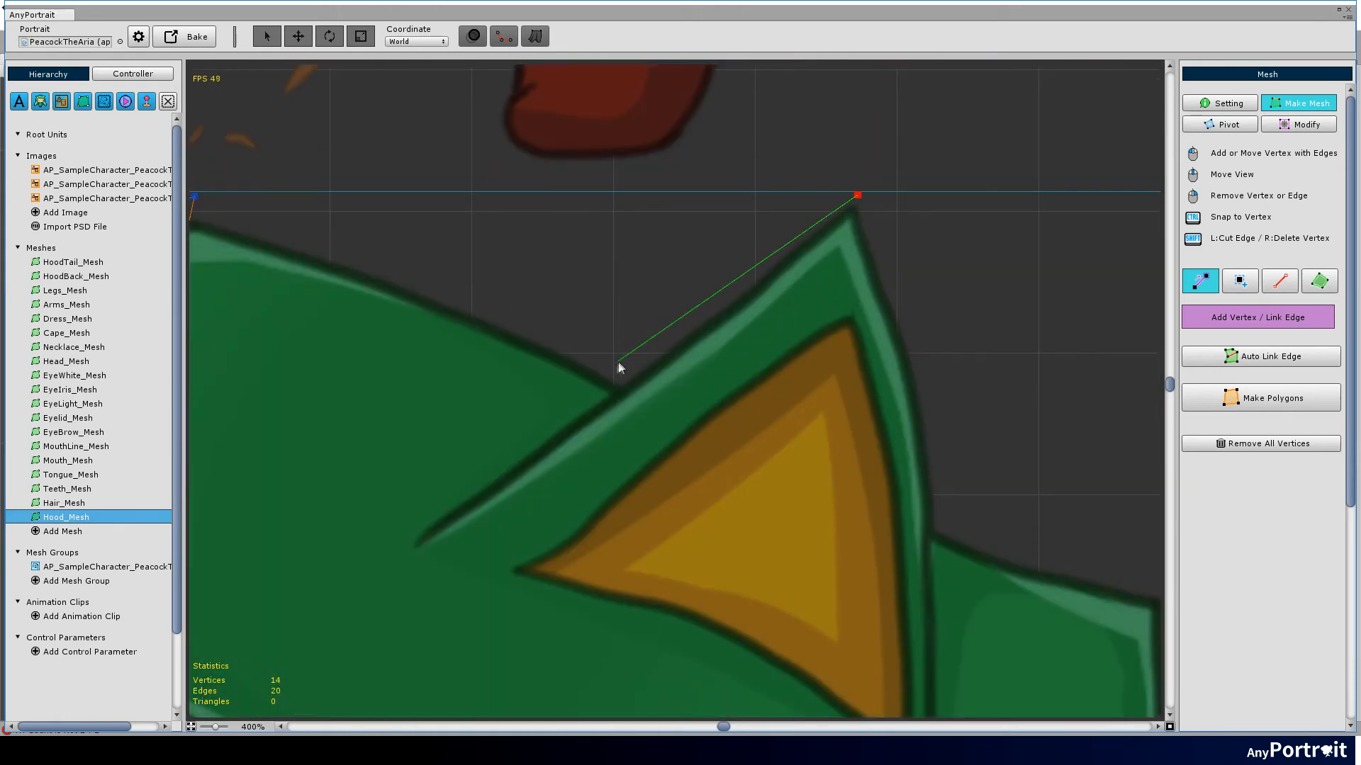
pyautogui.moveTo(859, 195); pyautogui.dragTo(874, 173)
pyautogui.click(959, 523)
pyautogui.rightClick(959, 523)
pyautogui.moveTo(596, 362); pyautogui.dragTo(824, 193)
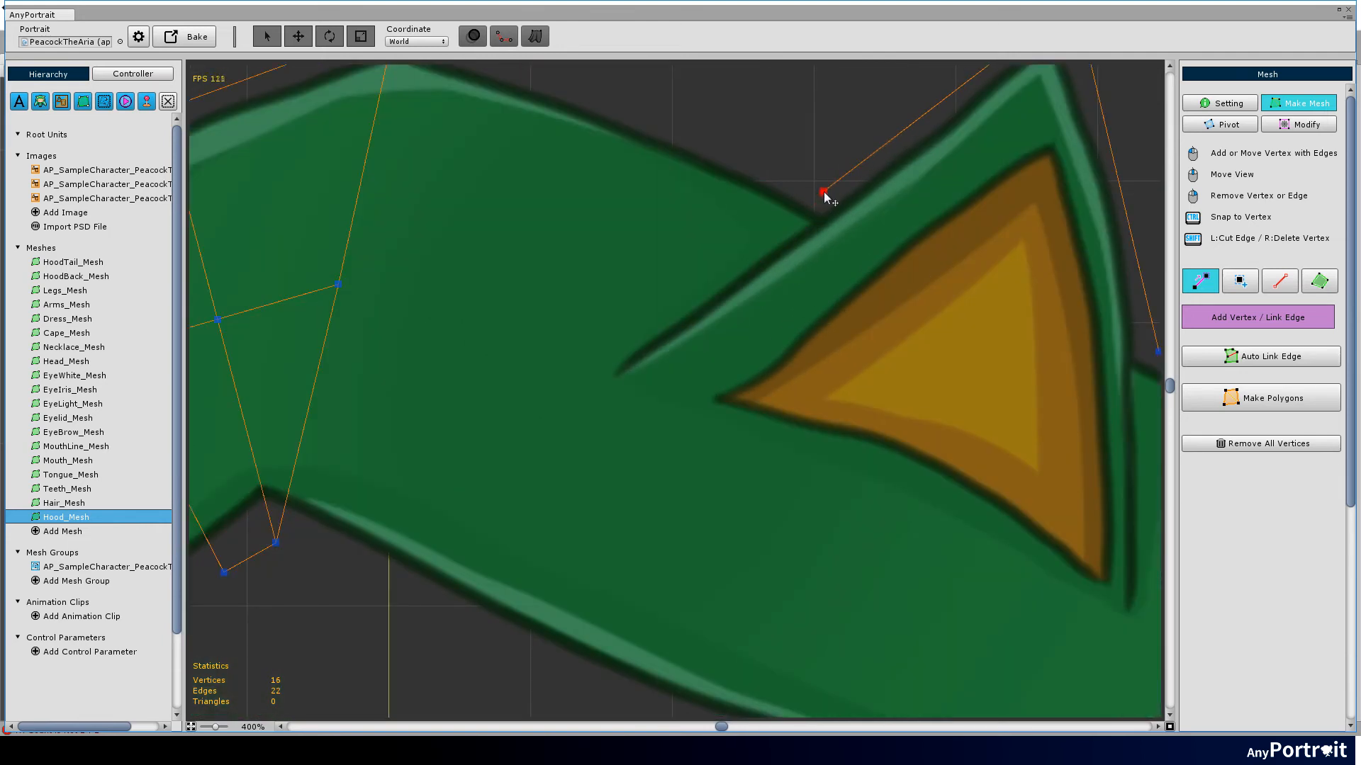
pyautogui.click(576, 374)
pyautogui.scroll(-2, 907, 534)
pyautogui.click(796, 546)
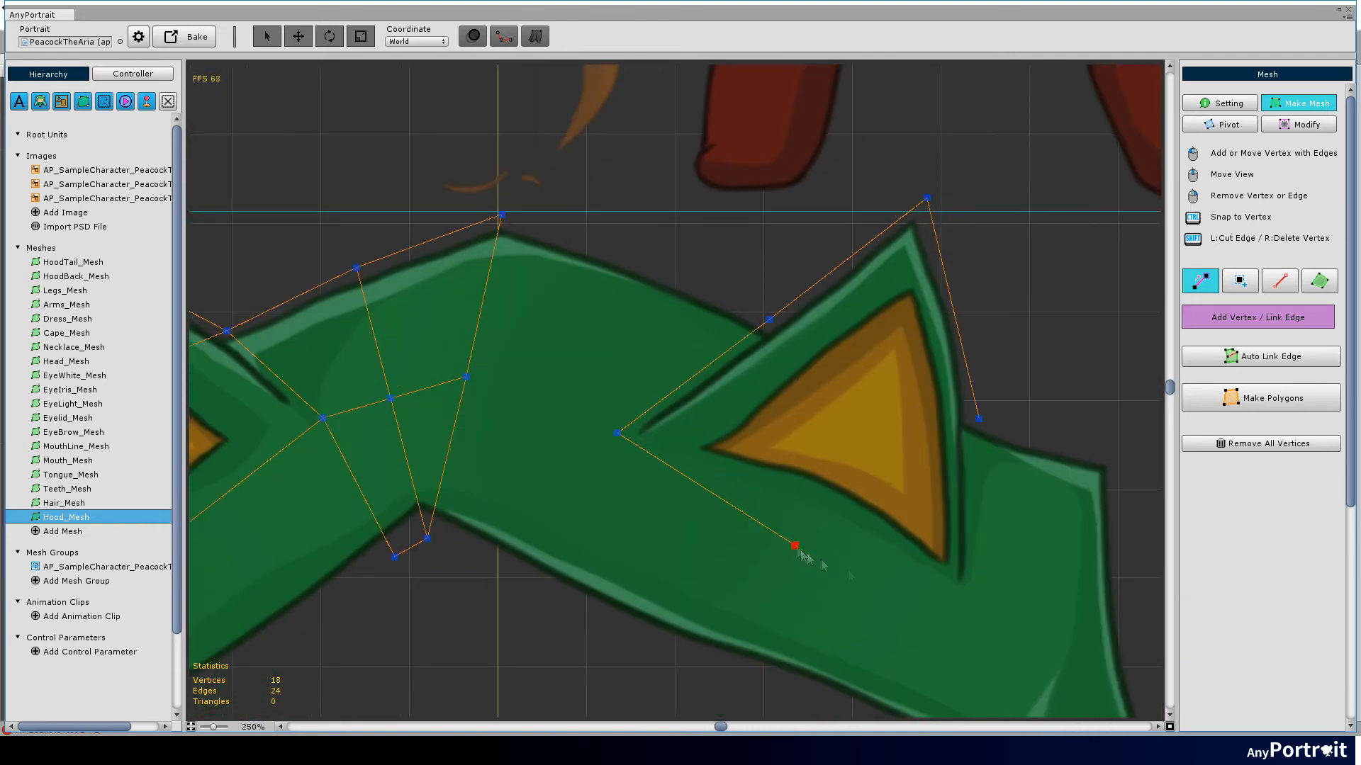
pyautogui.click(979, 593)
pyautogui.click(978, 419)
# Divide the right ear with edges from its tip to its base and from side to side, crossing at the centre
pyautogui.click(769, 319)
pyautogui.click(927, 198)
pyautogui.click(795, 545)
pyautogui.scroll(2, 815, 397)
pyautogui.click(1087, 411)
pyautogui.click(929, 338)
# Link the right ear to the hood's peak through an intermediate vertex and raise two inner vertices of the centre band
pyautogui.click(712, 265)
pyautogui.scroll(-1, 814, 486)
pyautogui.click(614, 414)
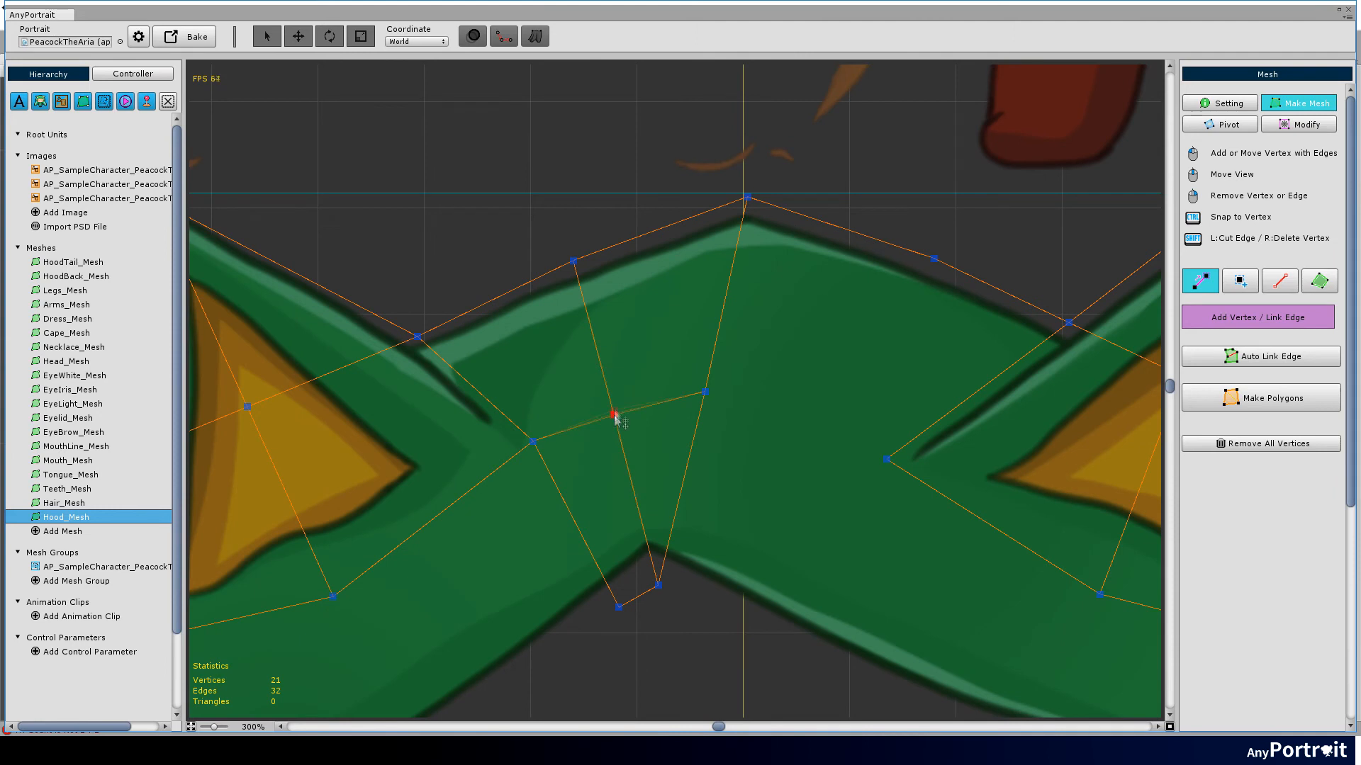
pyautogui.moveTo(614, 416); pyautogui.dragTo(616, 401)
pyautogui.moveTo(706, 393); pyautogui.dragTo(706, 373)
# Complete the right part of the centre band with an inner vertex and a lower-edge vertex, linking them to the peak area and right ear
pyautogui.click(806, 407)
pyautogui.click(886, 459)
pyautogui.click(934, 260)
pyautogui.click(806, 407)
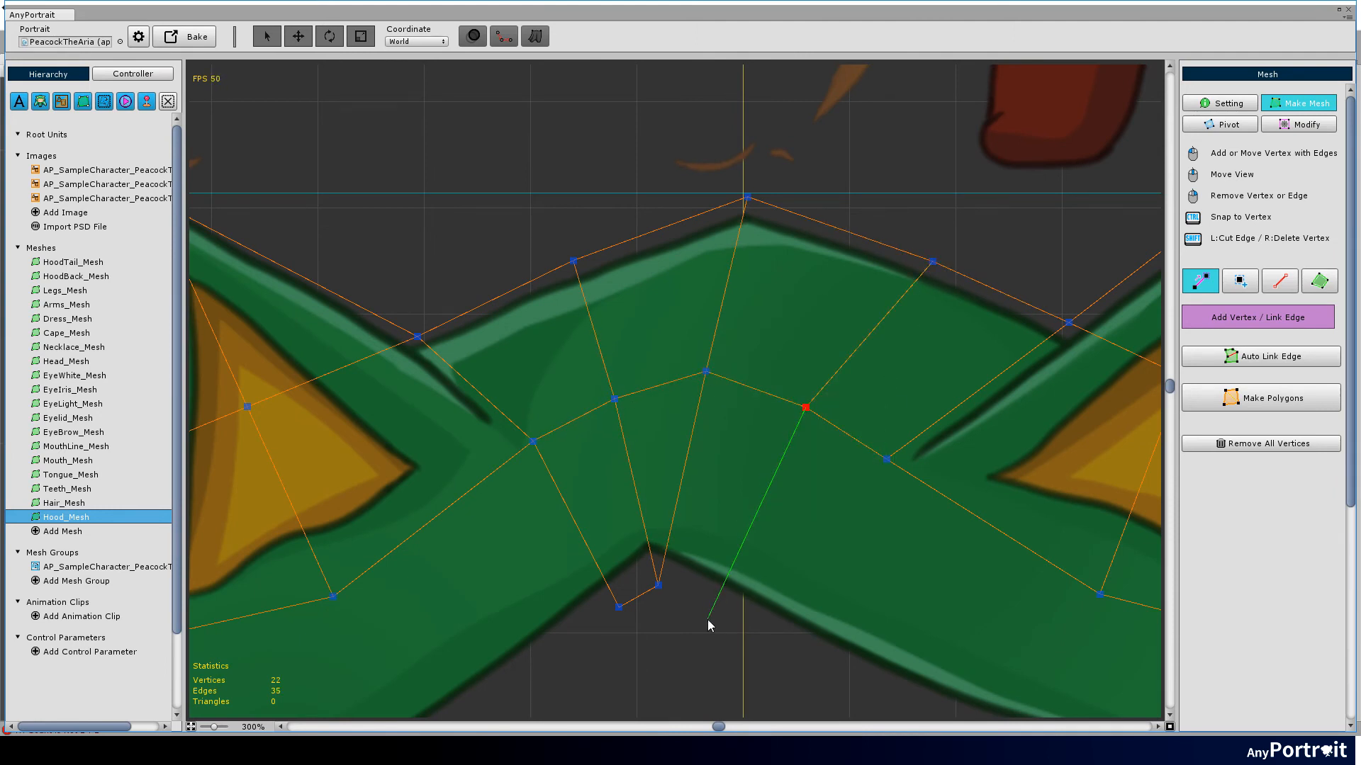
pyautogui.click(659, 584)
pyautogui.click(747, 626)
pyautogui.click(887, 459)
# Enclose the hood's left shoulder with linked vertices from the left ear down around the top of the strap, and divide it with a diagonal edge
pyautogui.scroll(-4, 899, 565)
pyautogui.scroll(4, 507, 475)
pyautogui.click(605, 248)
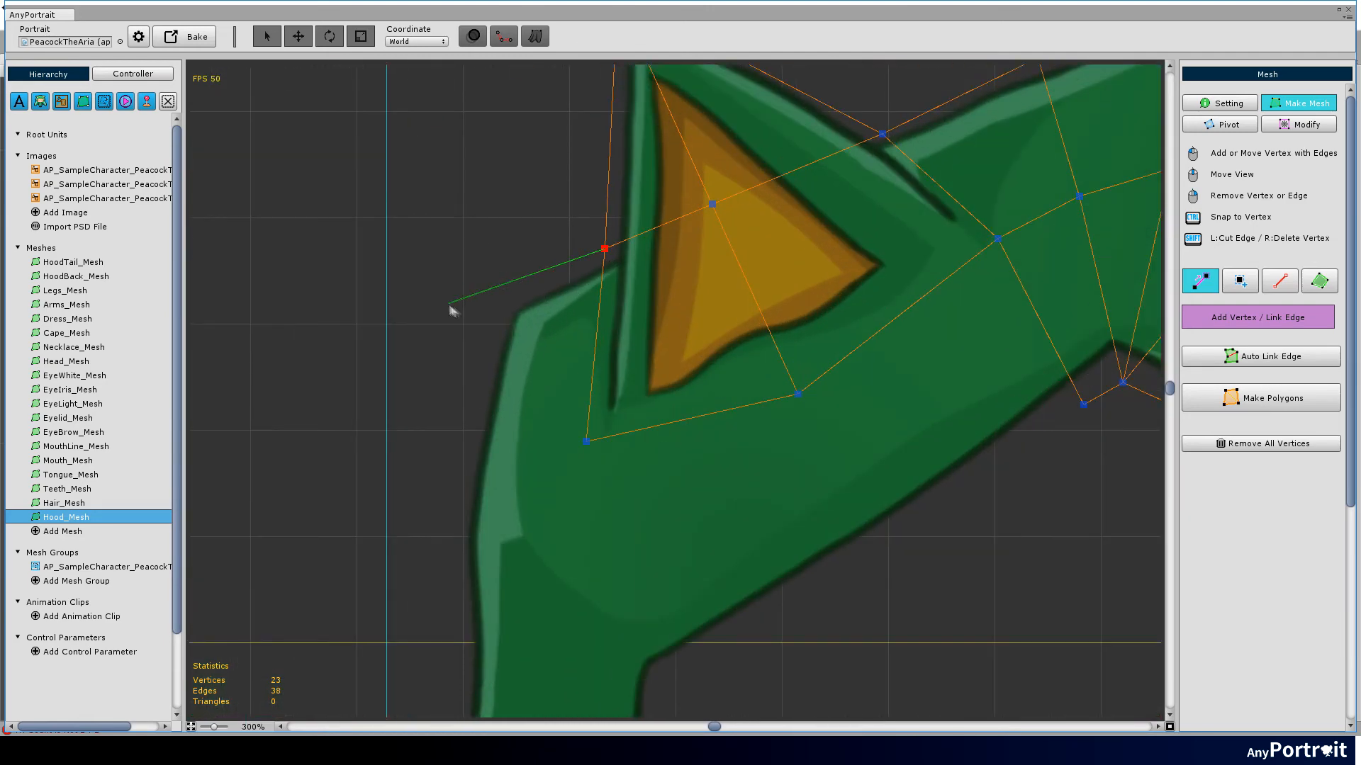
pyautogui.scroll(-4, 484, 317)
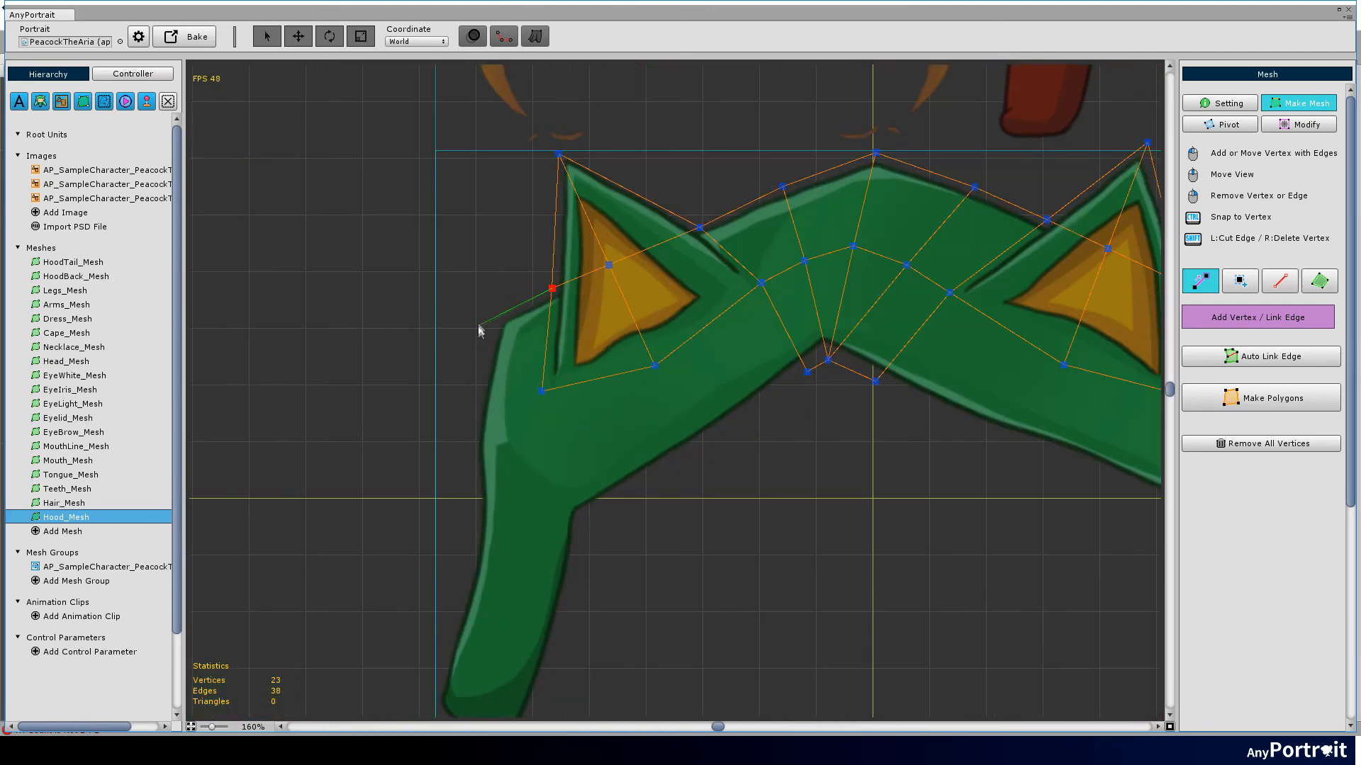
pyautogui.click(461, 494)
pyautogui.click(528, 532)
pyautogui.click(599, 556)
pyautogui.click(647, 527)
pyautogui.rightClick(543, 321)
# Link the left ear's base to new vertices along the hood's lower edge and connect the shoulder's inner vertex to the strap top
pyautogui.scroll(4, 542, 321)
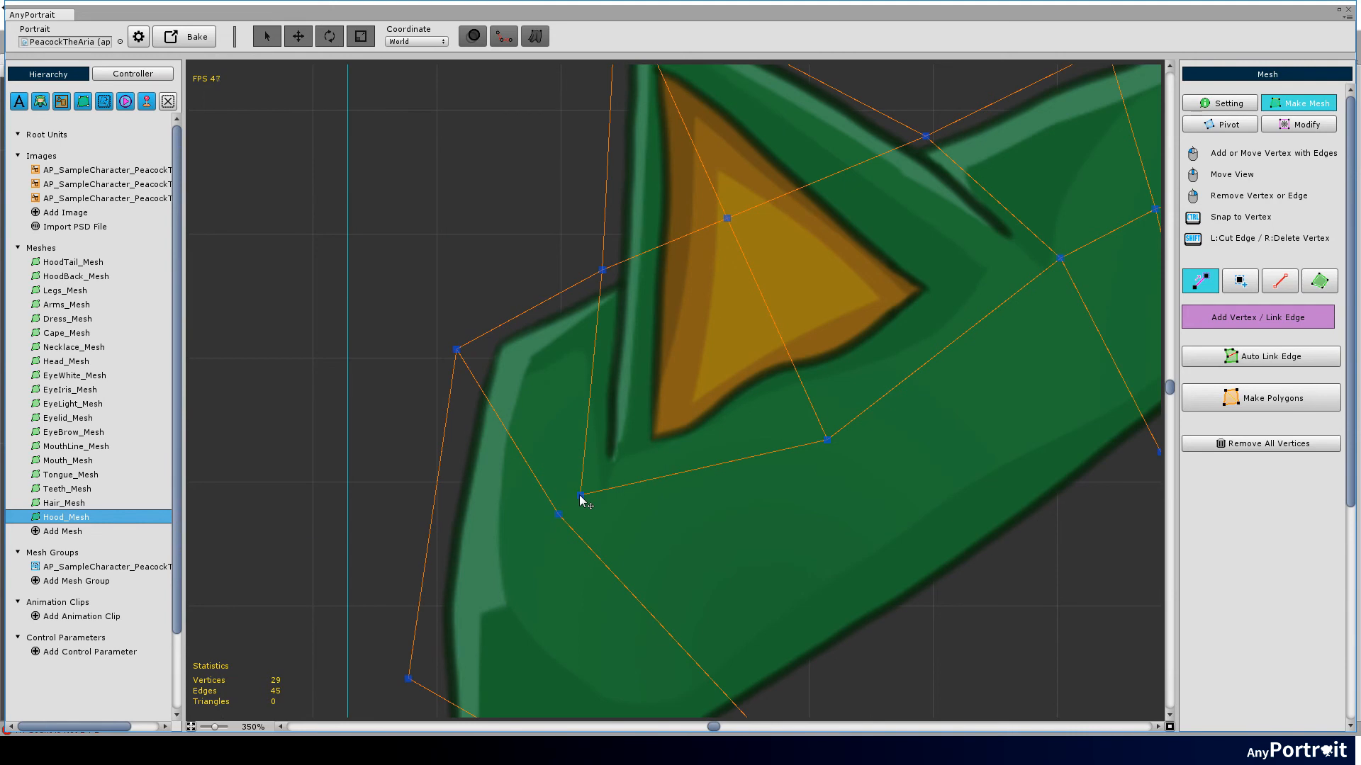
pyautogui.click(580, 496)
pyautogui.moveTo(711, 601); pyautogui.dragTo(619, 416)
pyautogui.click(732, 504)
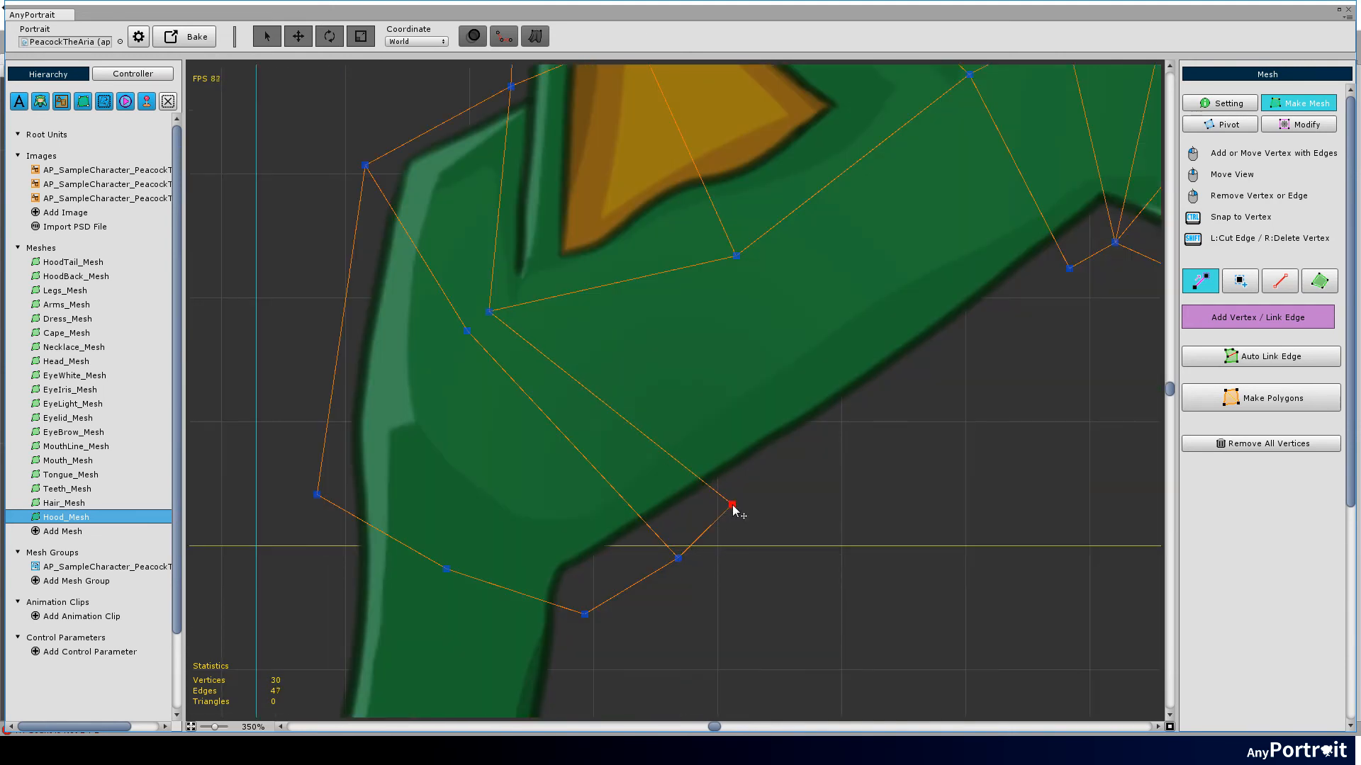
pyautogui.click(875, 400)
pyautogui.click(737, 255)
pyautogui.click(467, 330)
pyautogui.click(445, 568)
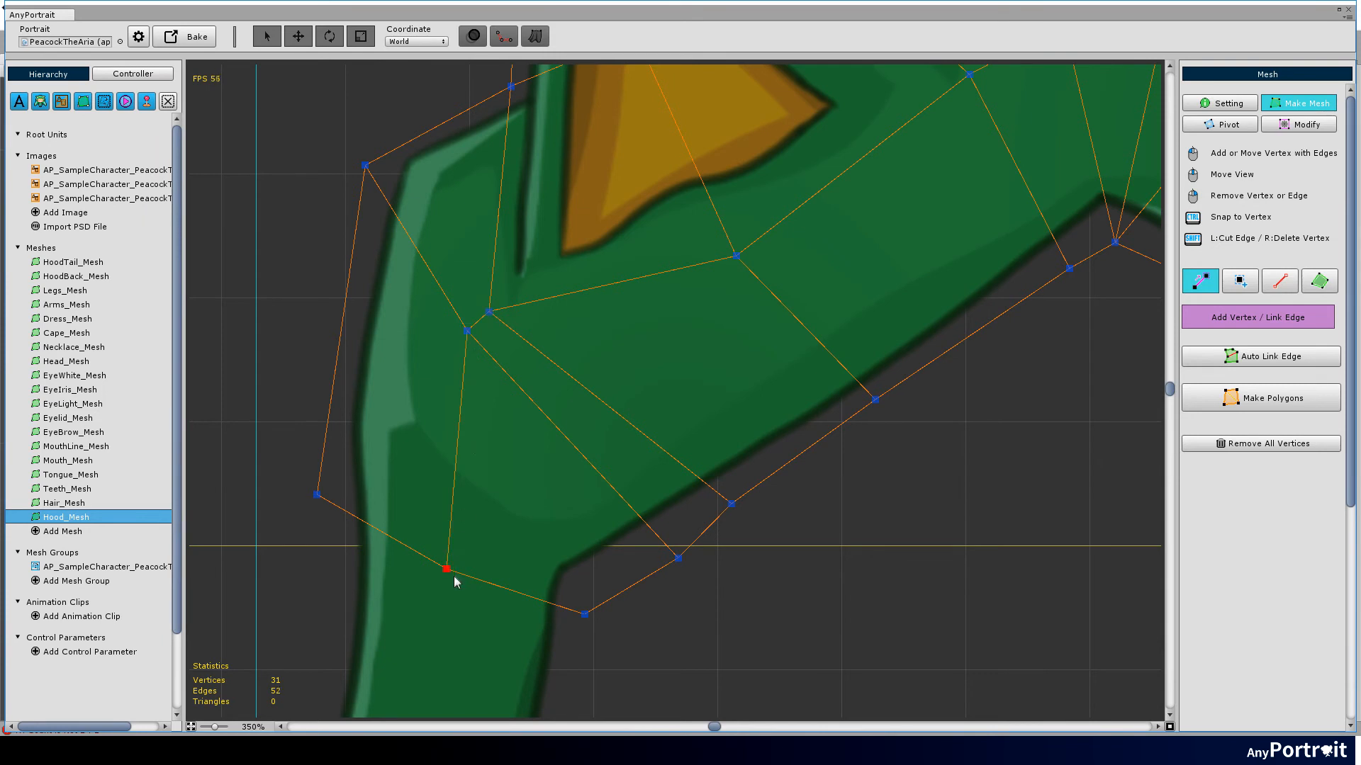
# Reposition the inner, outer and lower vertices of the left shoulder to fit the hood's bend more evenly
pyautogui.moveTo(470, 337); pyautogui.dragTo(471, 424)
pyautogui.moveTo(368, 172); pyautogui.dragTo(319, 207)
pyautogui.scroll(-2, 319, 209)
pyautogui.moveTo(319, 499); pyautogui.dragTo(329, 543)
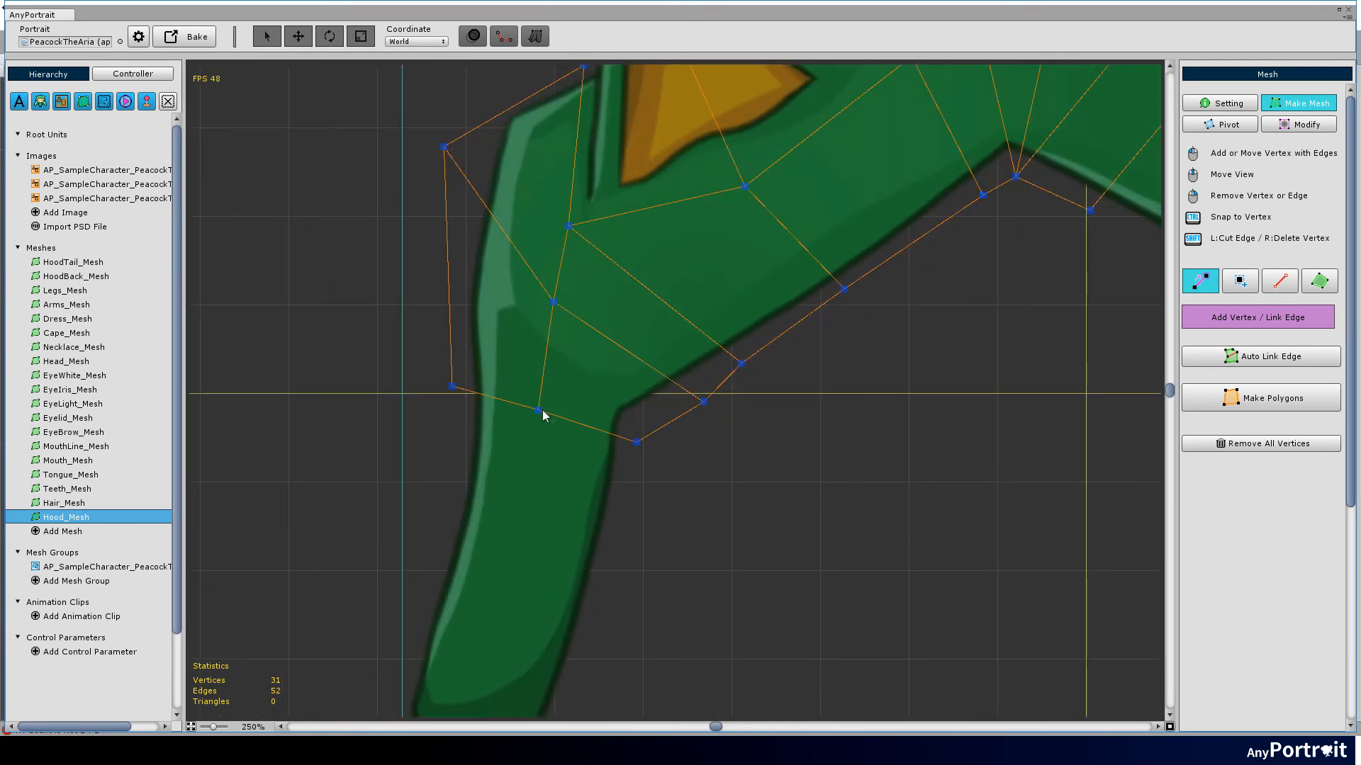
pyautogui.moveTo(703, 402); pyautogui.dragTo(664, 368)
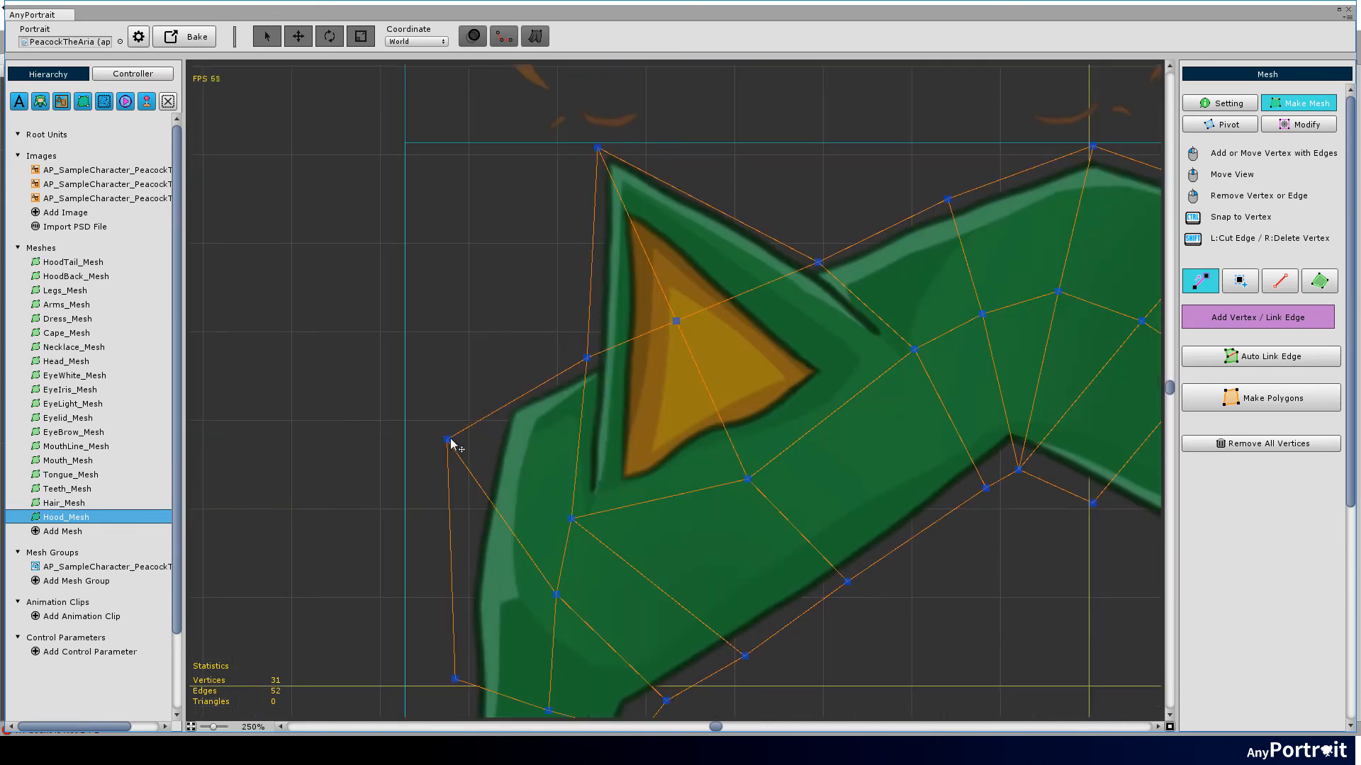
pyautogui.moveTo(450, 444); pyautogui.dragTo(441, 425)
pyautogui.scroll(-5, 555, 557)
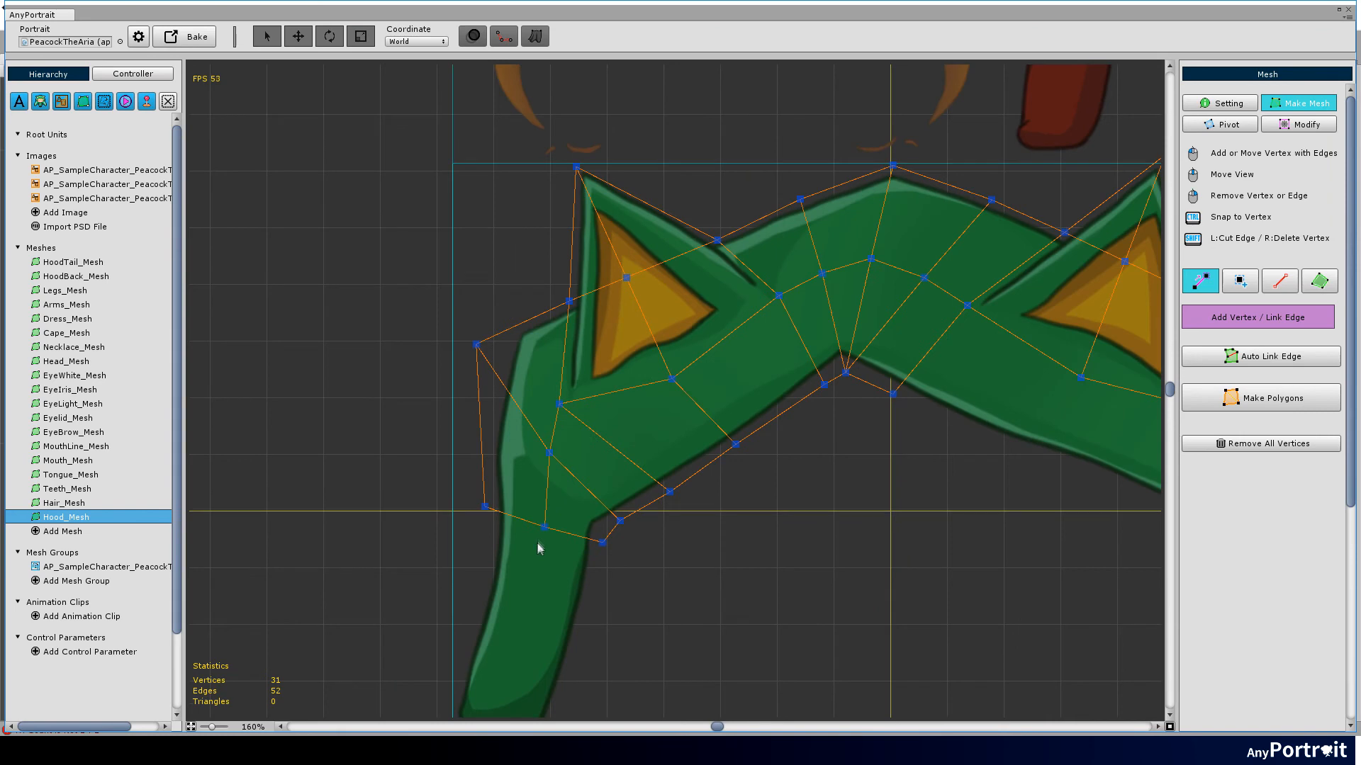
# Extend the hood's lower outline to the right with two vertices, link it to the right ear's base, and nudge the ear's outer vertex
pyautogui.click(678, 393)
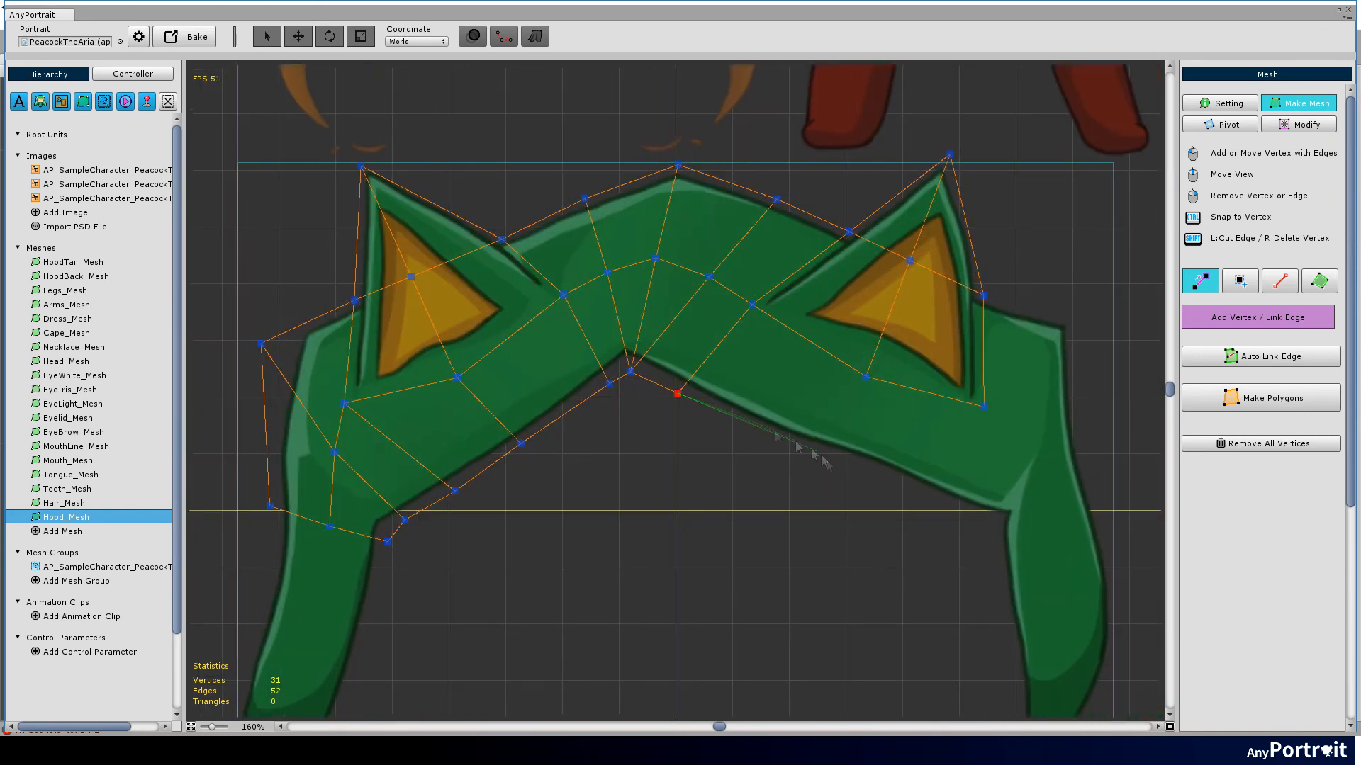
pyautogui.click(822, 461)
pyautogui.click(935, 501)
pyautogui.click(983, 407)
pyautogui.moveTo(984, 296); pyautogui.dragTo(981, 299)
# Enclose the hood's right shoulder with linked vertices around the strap top and divide it with edges to the right ear's base
pyautogui.click(1087, 325)
pyautogui.click(1019, 430)
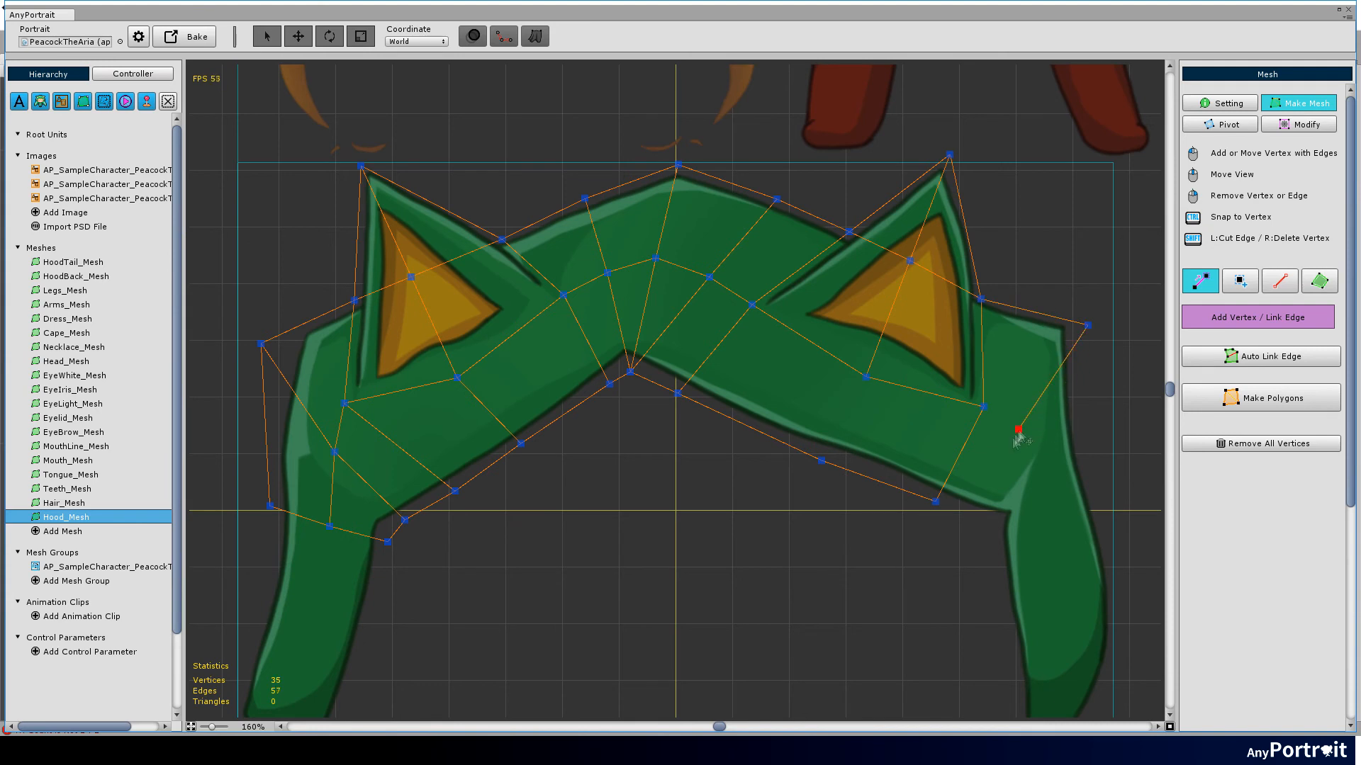
pyautogui.click(936, 501)
pyautogui.click(1097, 501)
pyautogui.click(1048, 525)
pyautogui.click(1018, 430)
pyautogui.click(983, 406)
pyautogui.click(866, 377)
pyautogui.click(822, 460)
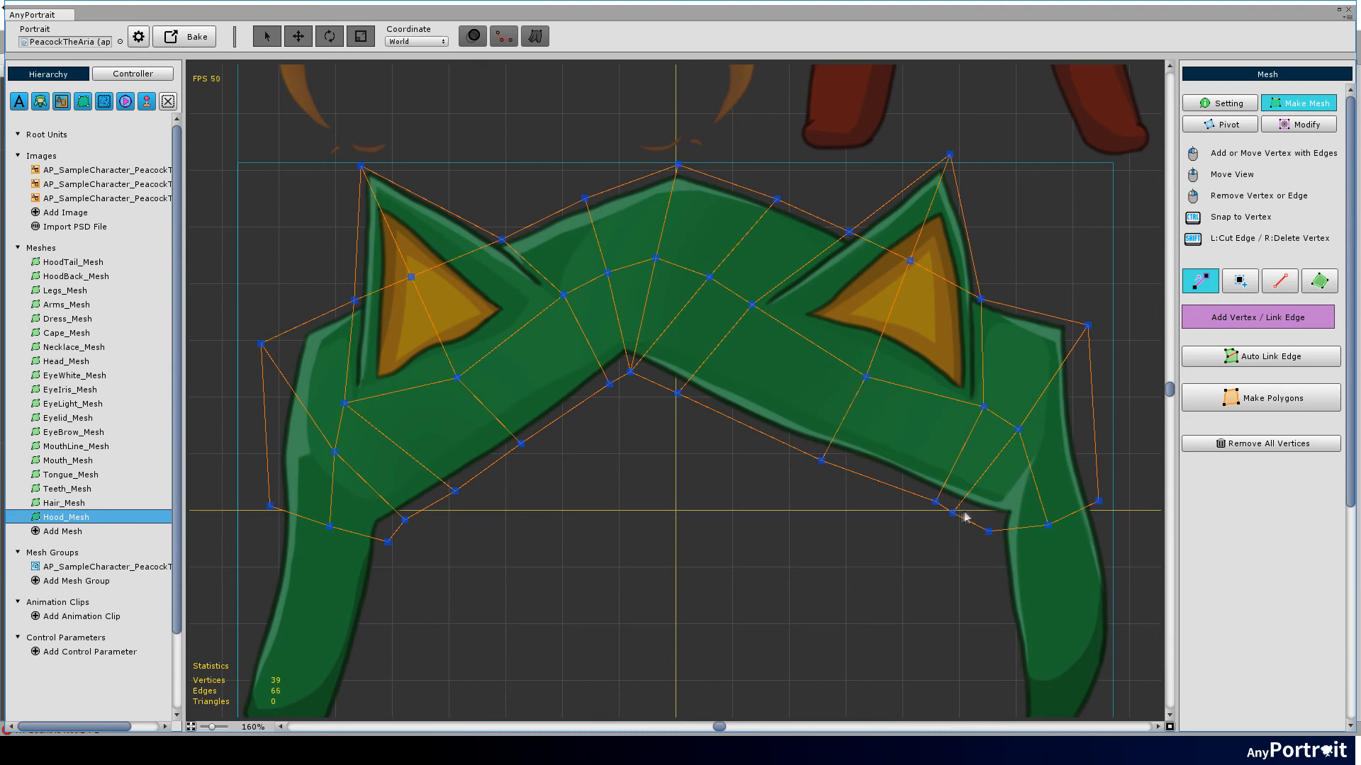
# Extend the hood's left strap with a centre line from the shoulder through the bend to the tip and enclose its inner side
pyautogui.scroll(-2, 970, 510)
pyautogui.click(369, 387)
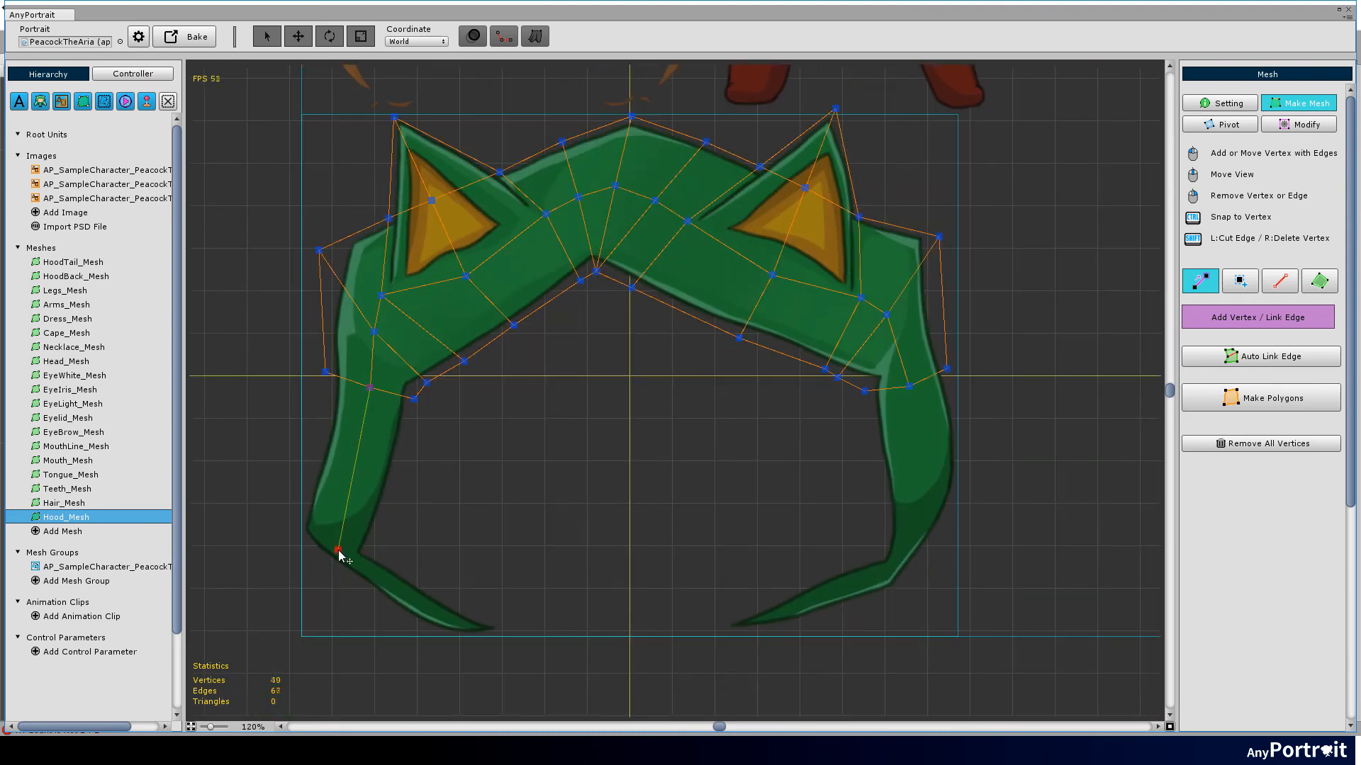
pyautogui.click(338, 550)
pyautogui.scroll(5, 480, 645)
pyautogui.click(484, 625)
pyautogui.click(545, 614)
pyautogui.click(268, 445)
pyautogui.click(344, 133)
# Enclose the outer side of the hood's left strap with linked vertices from the shoulder past the bend to the tip
pyautogui.click(452, 282)
pyautogui.click(403, 606)
pyautogui.moveTo(437, 669); pyautogui.dragTo(446, 377)
pyautogui.scroll(1, 415, 327)
pyautogui.click(646, 517)
pyautogui.click(819, 520)
# Reposition the centre vertex at the left strap's bend and link it to the bend's inner vertex
pyautogui.scroll(4, 446, 376)
pyautogui.moveTo(515, 307); pyautogui.dragTo(517, 337)
pyautogui.scroll(-4, 597, 367)
pyautogui.moveTo(640, 387); pyautogui.dragTo(621, 353)
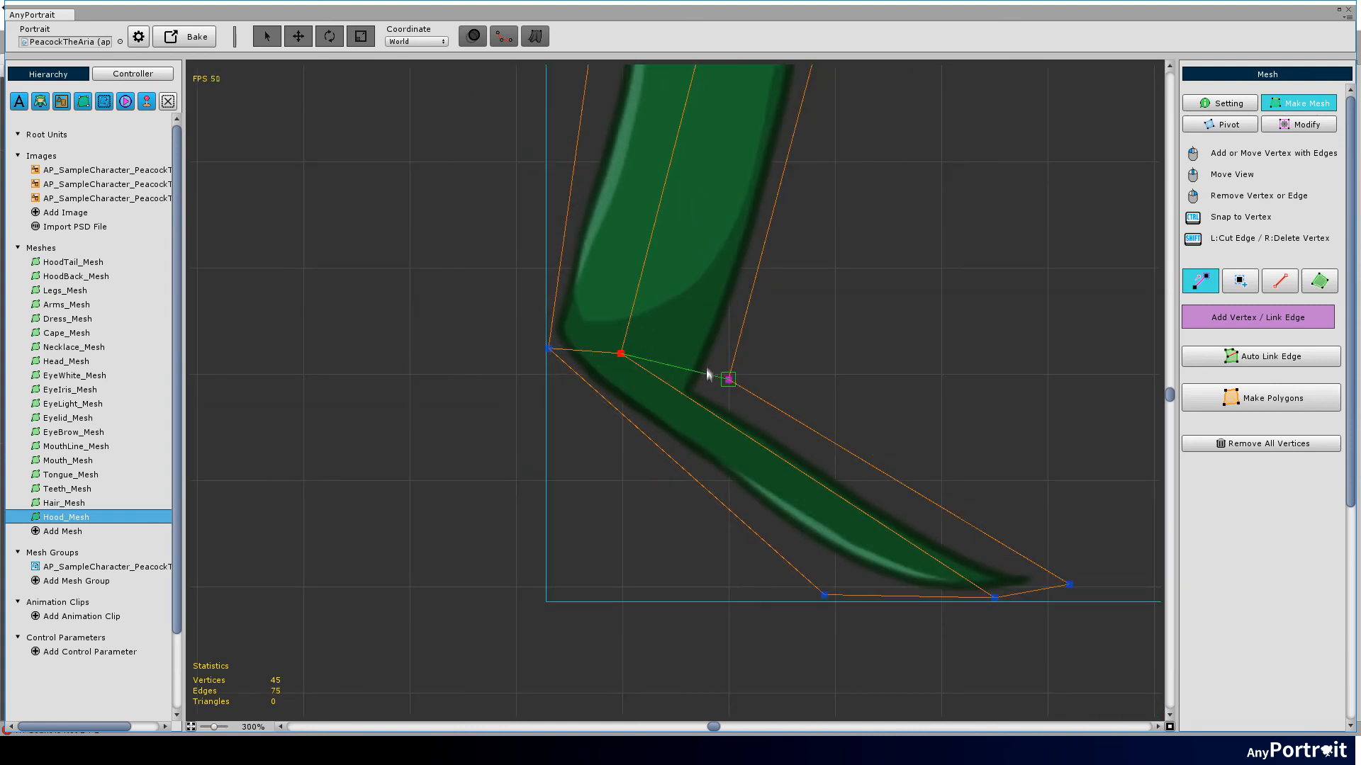
pyautogui.keyDown('ctrl'); pyautogui.click(728, 378); pyautogui.keyUp('ctrl')
pyautogui.rightClick(769, 375)
# Move the inner, centre and outer vertices at the top of the hood's left strap further down the strap
pyautogui.scroll(-3, 780, 373)
pyautogui.moveTo(1034, 348); pyautogui.dragTo(610, 516)
pyautogui.scroll(-2, 613, 500)
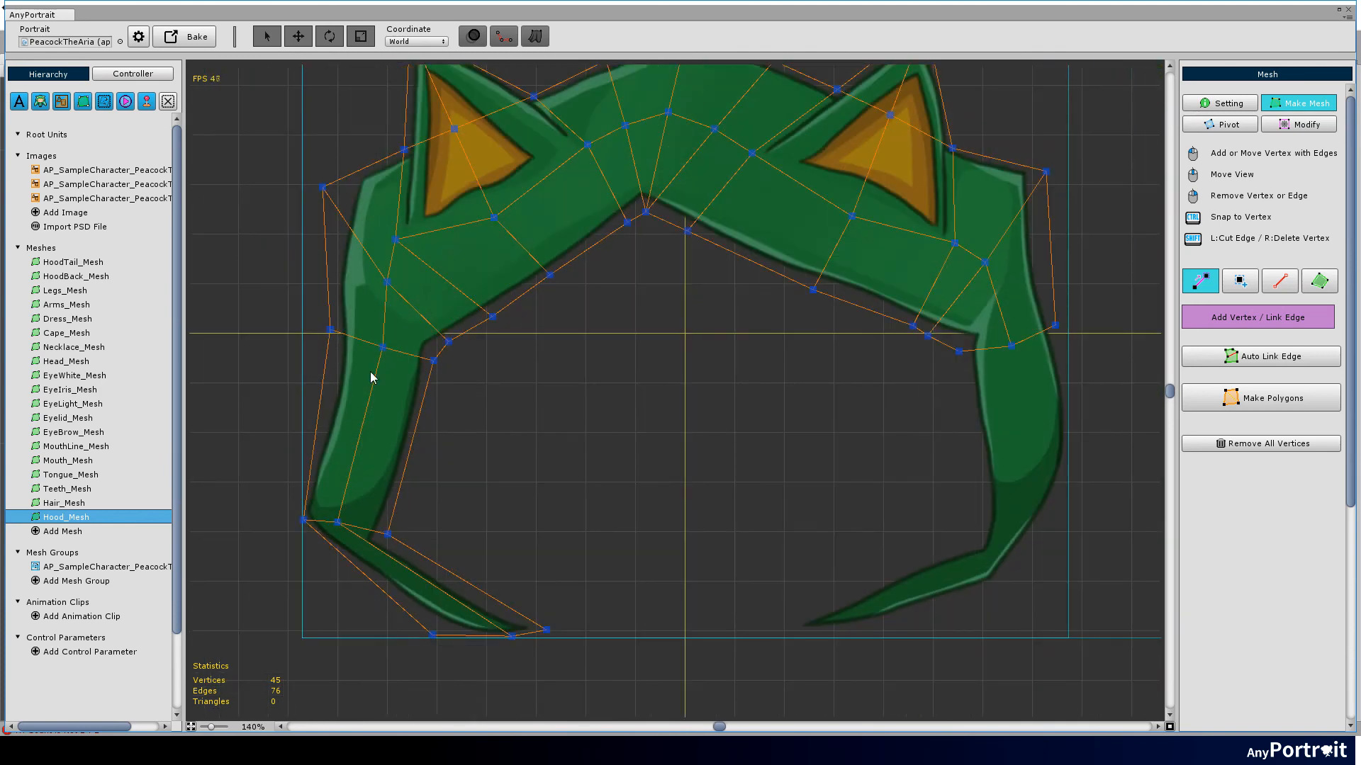
pyautogui.scroll(2, 371, 378)
pyautogui.moveTo(469, 363); pyautogui.dragTo(449, 459)
pyautogui.moveTo(395, 345); pyautogui.dragTo(382, 441)
pyautogui.moveTo(321, 319); pyautogui.dragTo(289, 460)
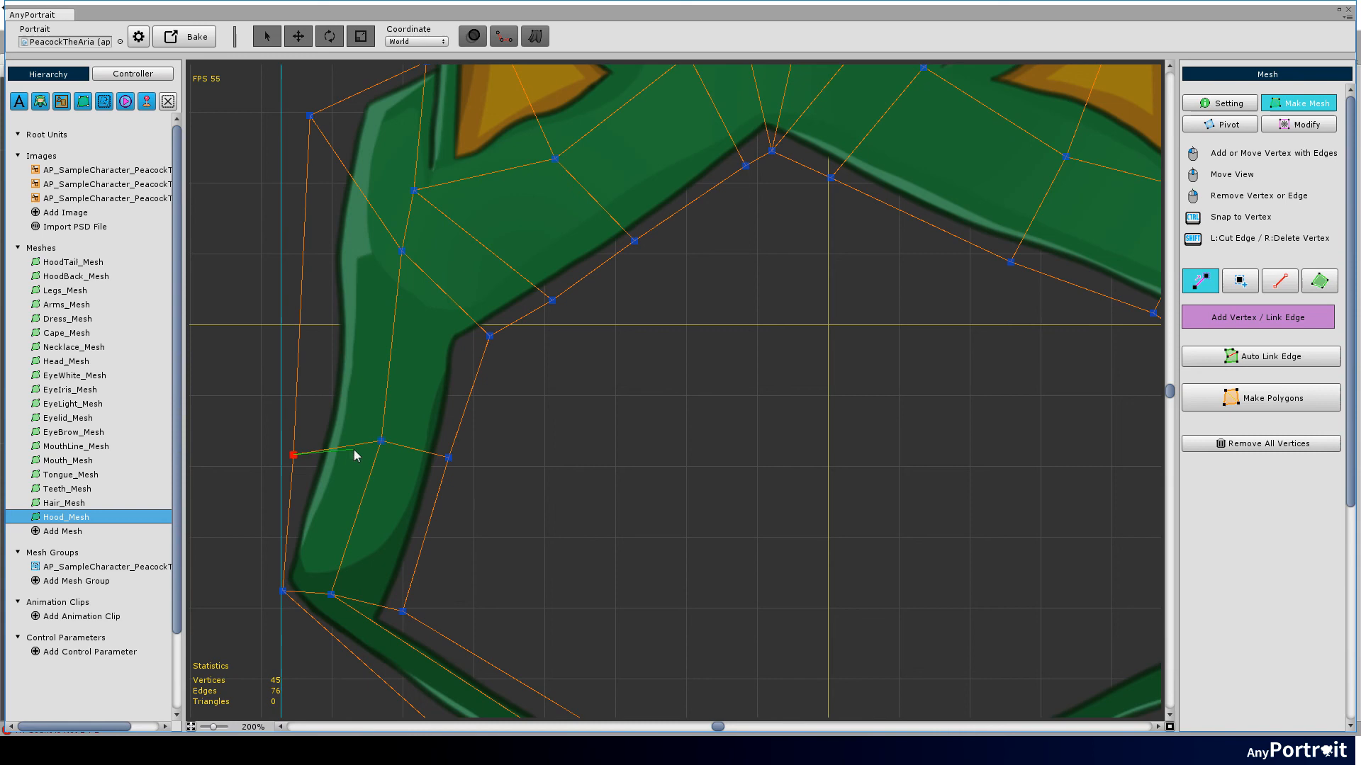
# Lower the inner, centre and outer vertices at the top of the hood's right strap
pyautogui.scroll(-2, 355, 456)
pyautogui.scroll(-1, 318, 234)
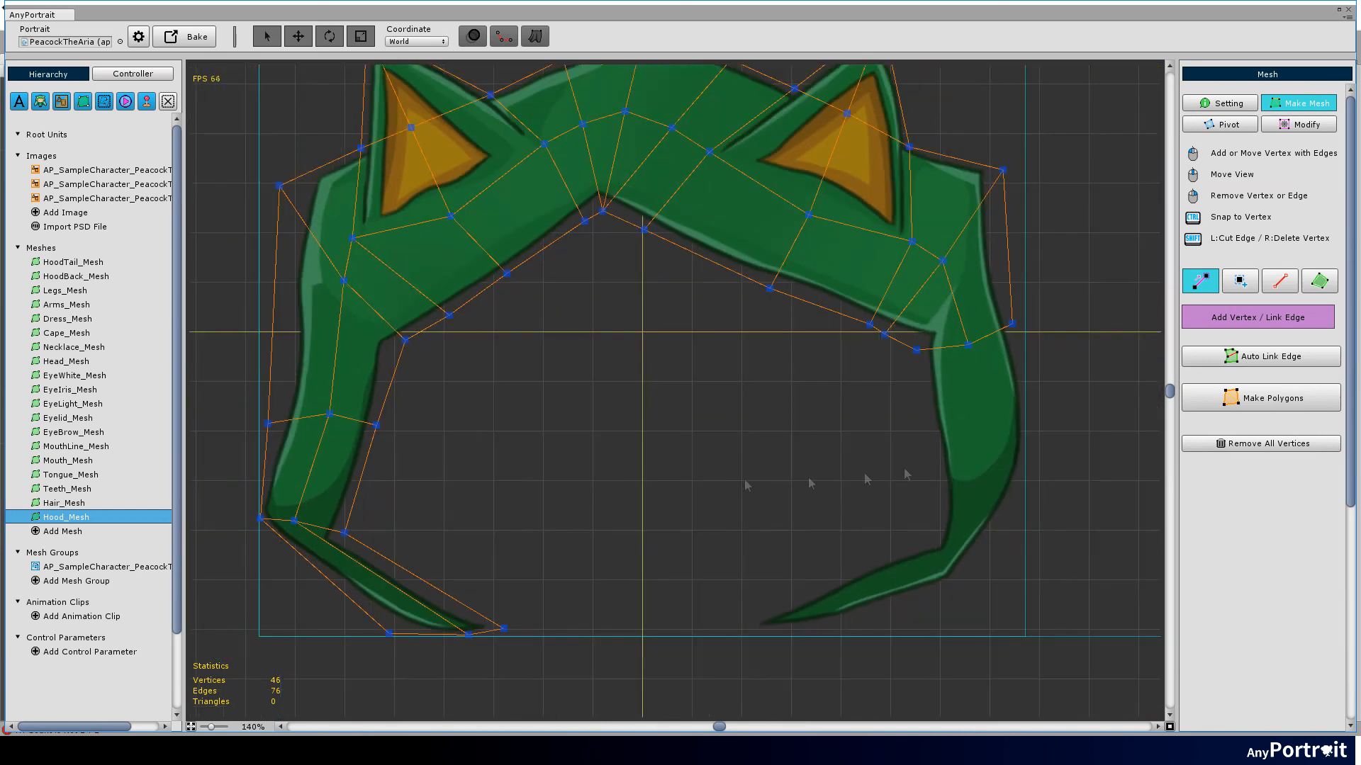
pyautogui.moveTo(915, 349); pyautogui.dragTo(916, 396)
pyautogui.moveTo(967, 343); pyautogui.dragTo(977, 391)
pyautogui.moveTo(1014, 326); pyautogui.dragTo(1021, 380)
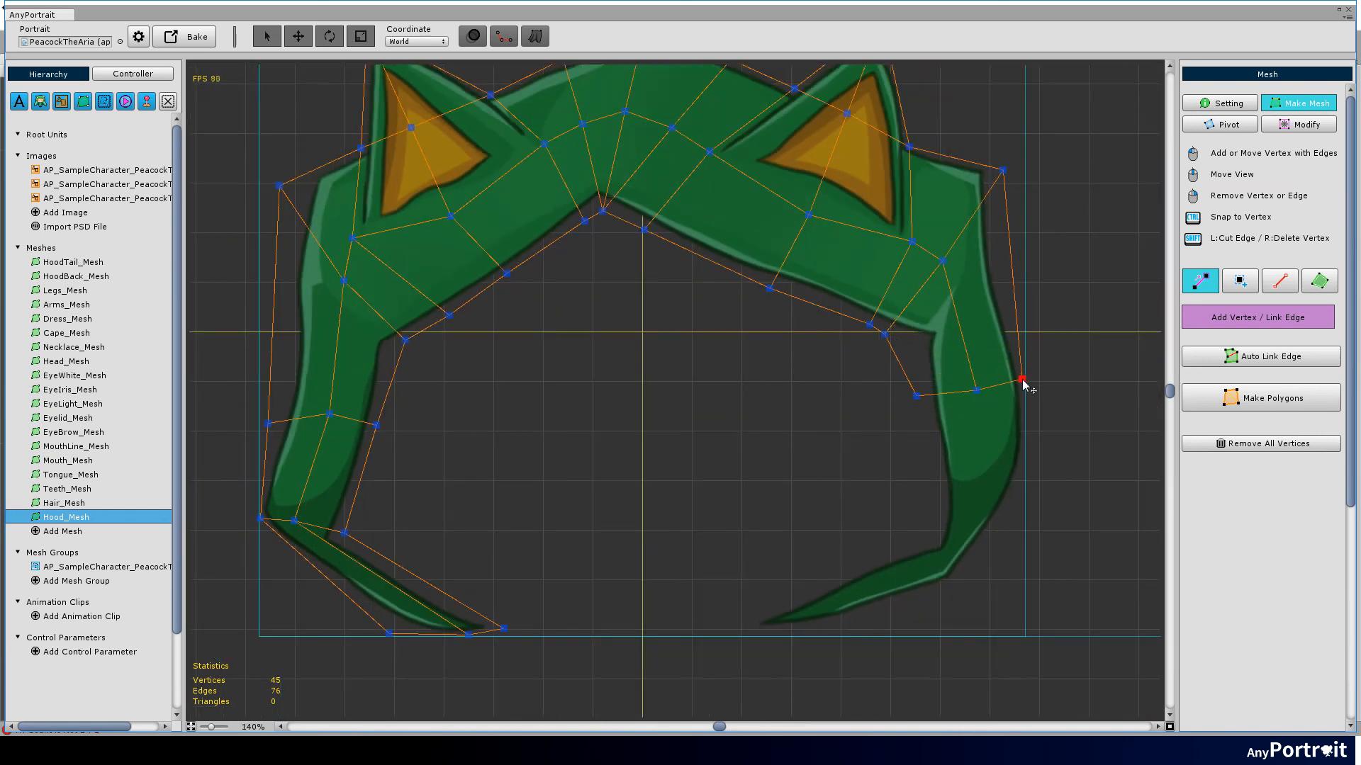
# Continue the right strap's outline with a row of three vertices above the bend and three linked vertices around the tip
pyautogui.scroll(6, 1022, 540)
pyautogui.click(1017, 532)
pyautogui.click(919, 539)
pyautogui.click(840, 529)
pyautogui.click(793, 316)
pyautogui.moveTo(823, 619); pyautogui.dragTo(803, 303)
pyautogui.click(411, 481)
pyautogui.click(431, 506)
pyautogui.click(605, 508)
pyautogui.click(998, 216)
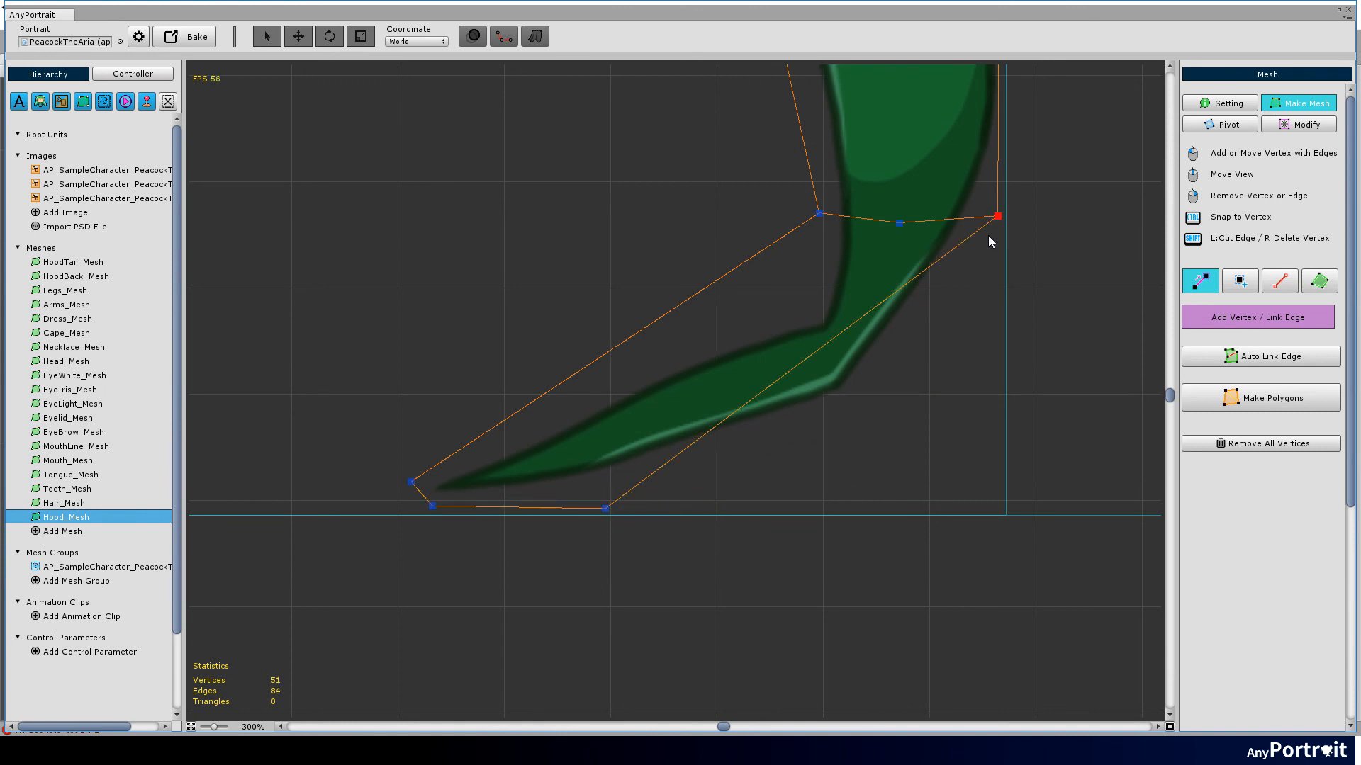
# Link the right strap's lower centre vertex to the tip and cut an edge across the strap near the bend
pyautogui.click(899, 224)
pyautogui.click(432, 505)
pyautogui.click(683, 264)
pyautogui.click(884, 381)
pyautogui.rightClick(683, 264)
pyautogui.rightClick(884, 381)
# Fit the outer, centre and inner bend vertices to the right strap's corner and link its centre line up to the shoulder
pyautogui.moveTo(823, 345); pyautogui.dragTo(855, 410)
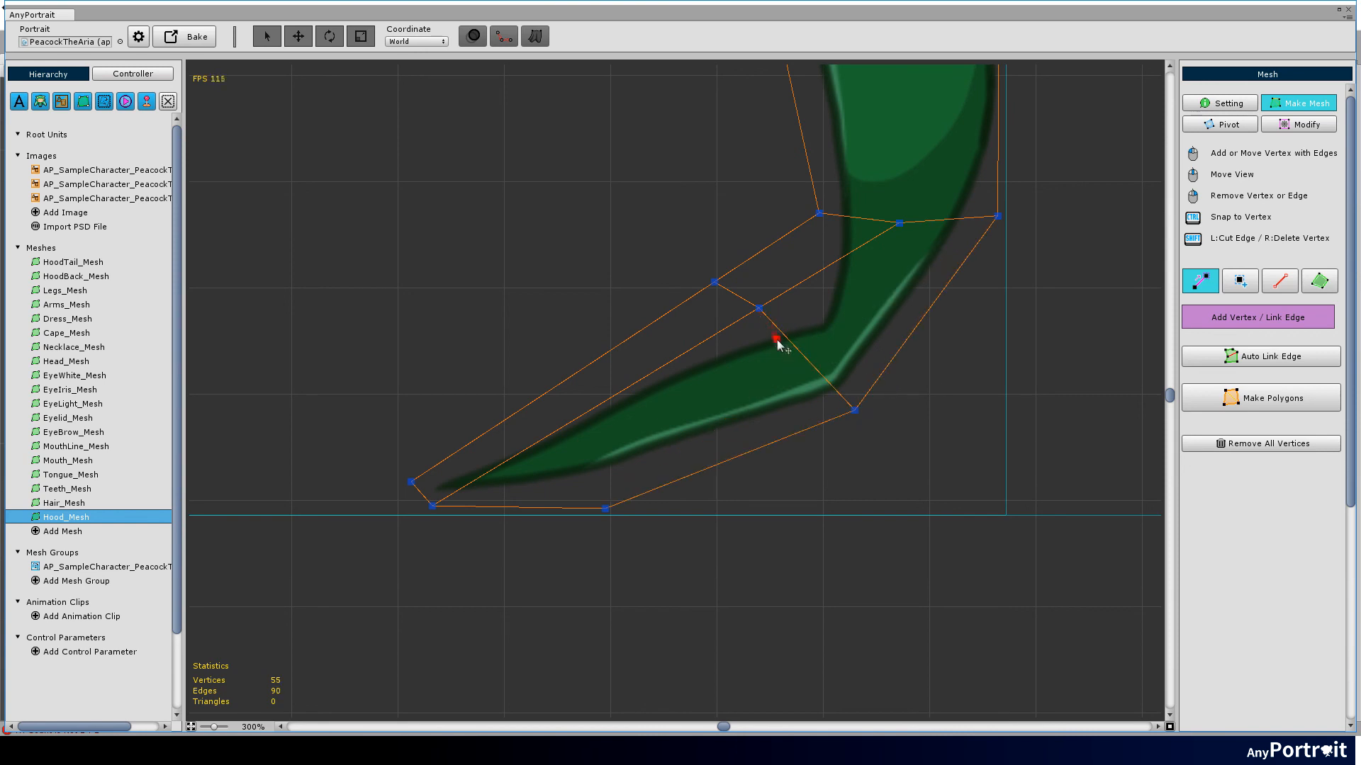
pyautogui.moveTo(758, 308); pyautogui.dragTo(819, 363)
pyautogui.moveTo(714, 282); pyautogui.dragTo(773, 317)
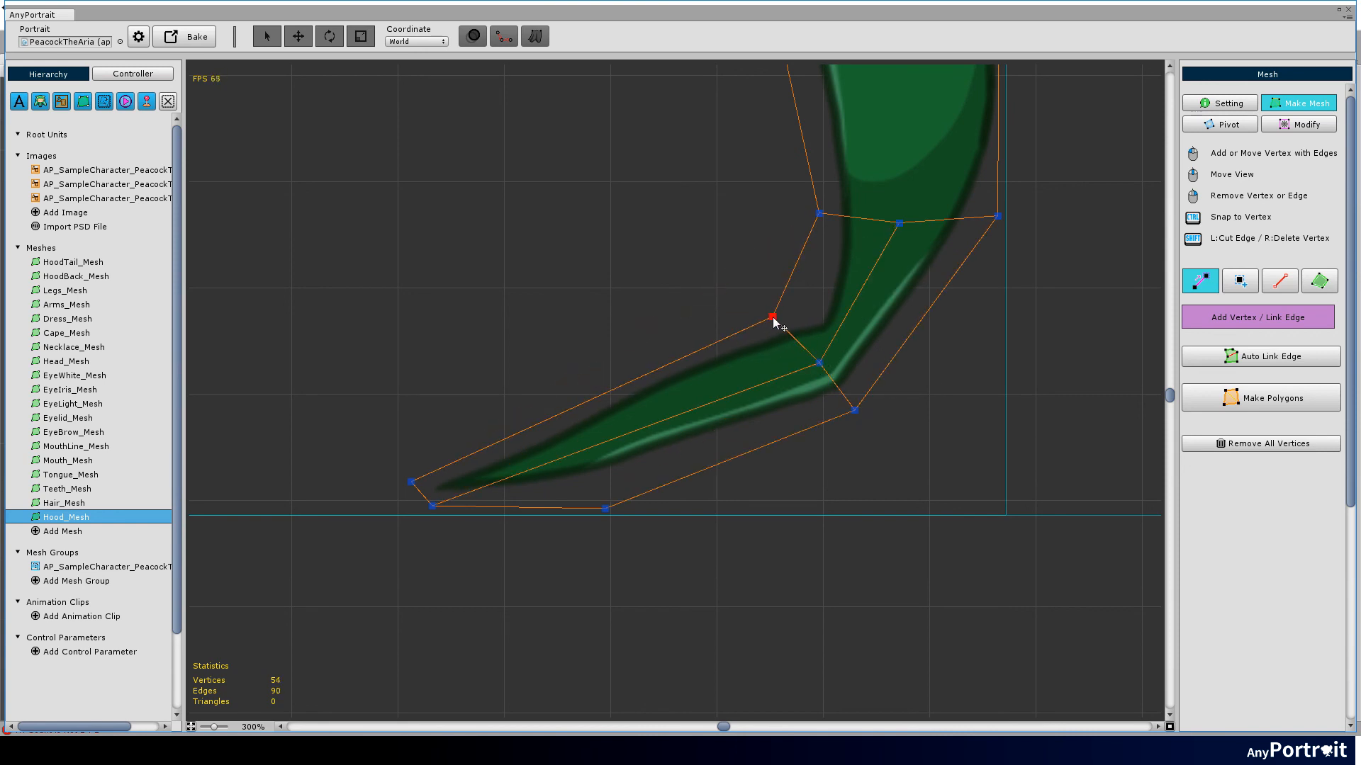
pyautogui.moveTo(861, 165); pyautogui.dragTo(789, 432)
pyautogui.click(829, 491)
pyautogui.click(830, 256)
# Generate the polygons for the completed Hood_Mesh outline
pyautogui.scroll(-3, 837, 311)
pyautogui.scroll(-3, 810, 318)
pyautogui.moveTo(667, 281); pyautogui.dragTo(848, 399)
pyautogui.scroll(-1, 822, 488)
pyautogui.click(1299, 401)
pyautogui.moveTo(678, 489); pyautogui.dragTo(656, 483)
pyautogui.scroll(-1, 659, 466)
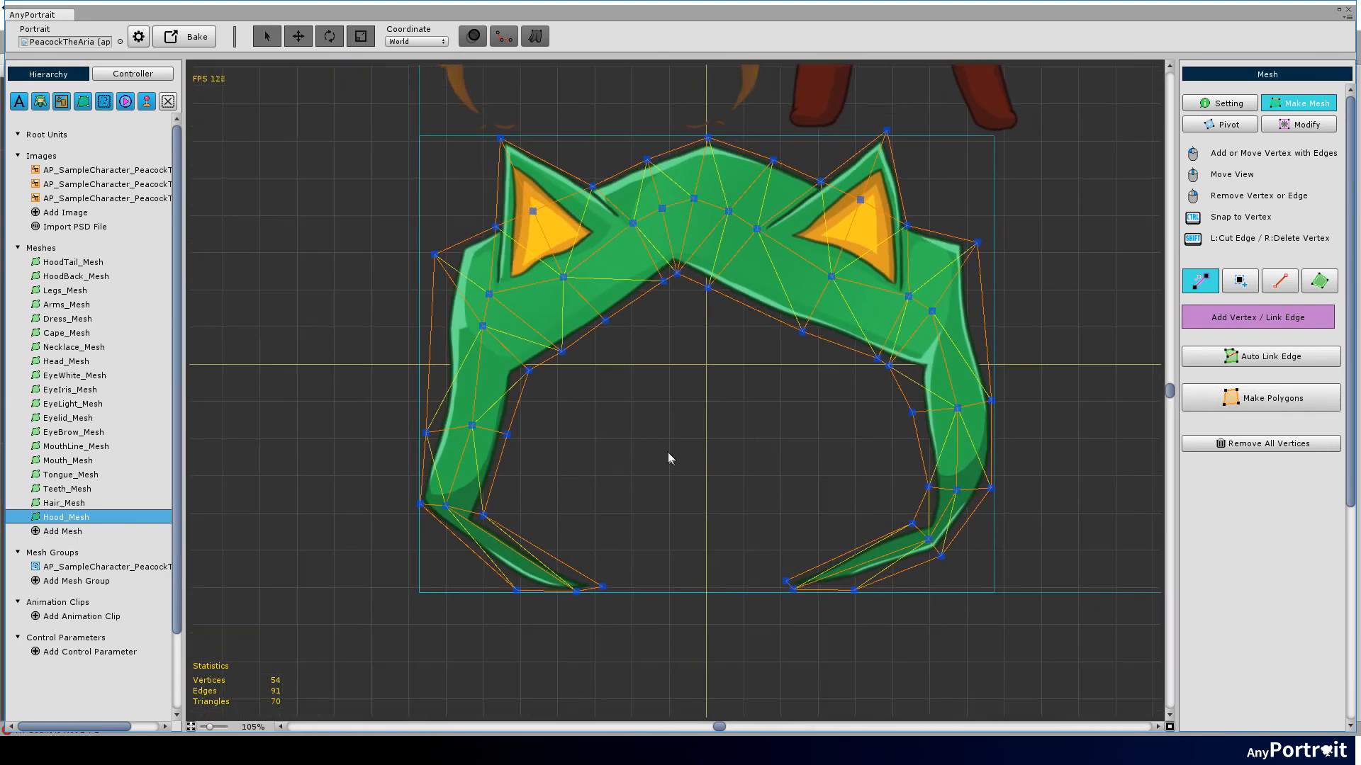